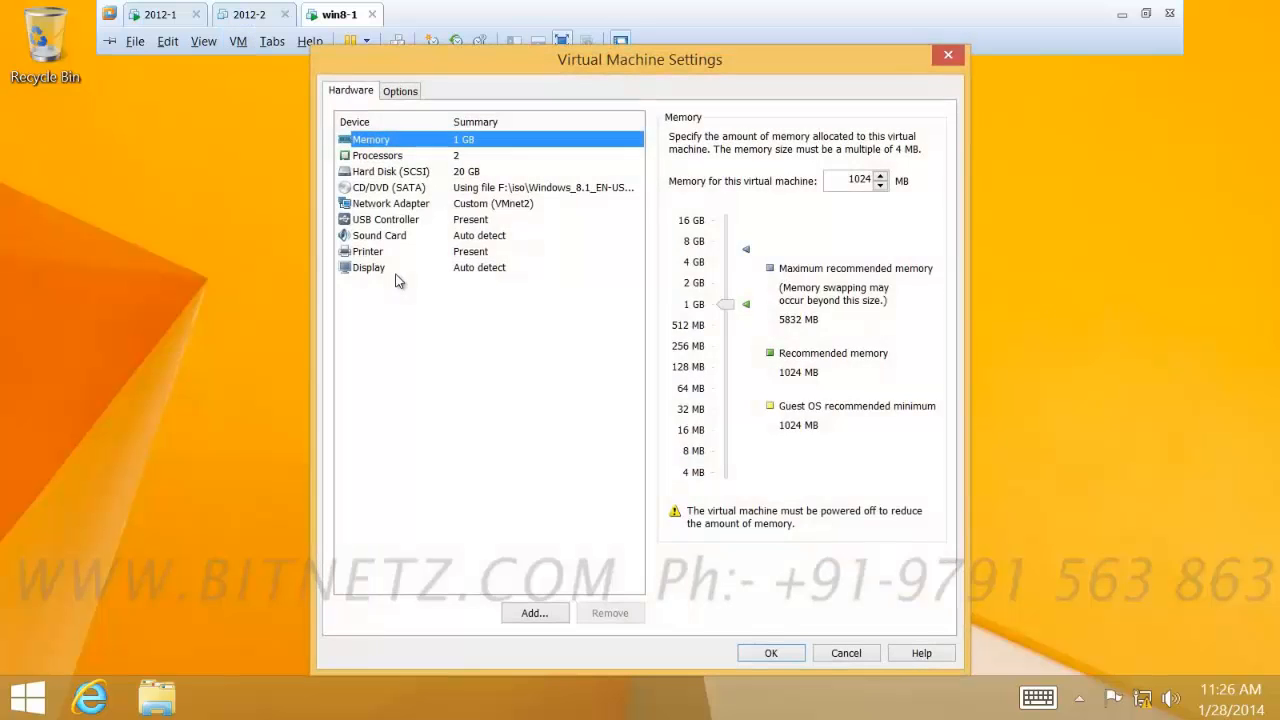
Step: Review the virtual machine's network adapter connection settings and accept them
click(398, 203)
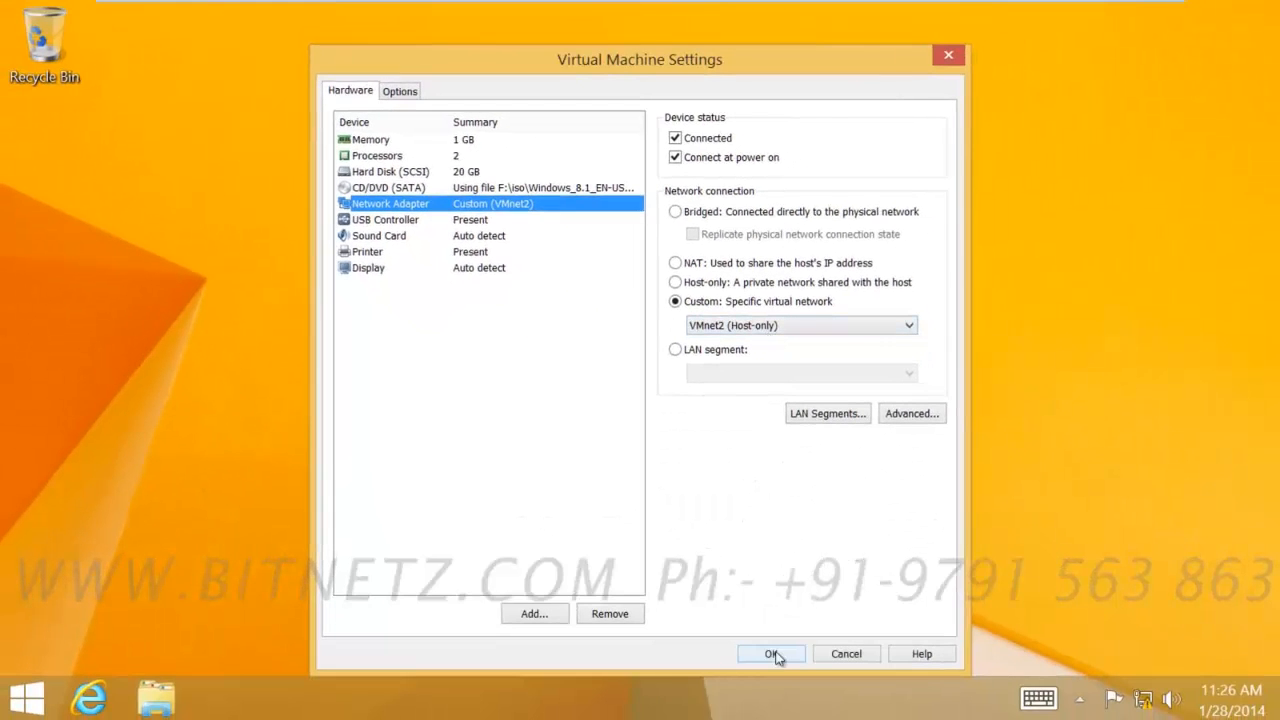
click(776, 655)
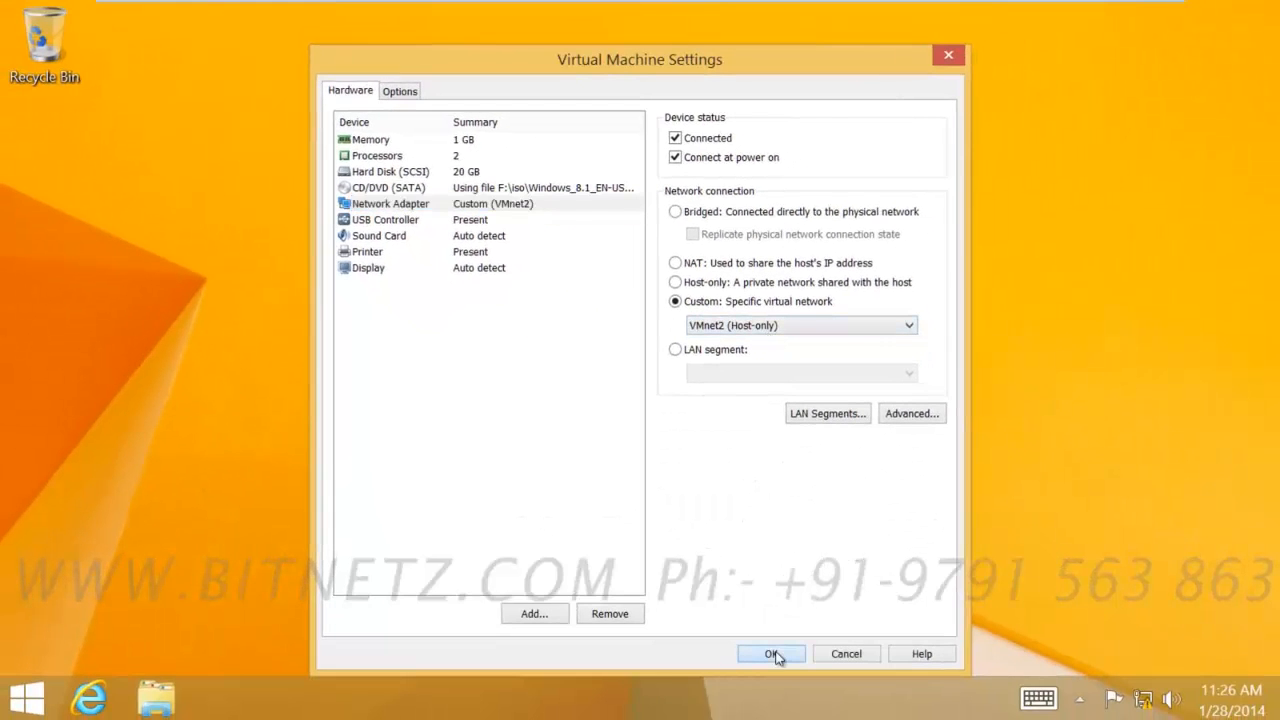
Step: Run ncpa.cpl and open the Internet Protocol Version 4 properties of the Ethernet0 connection
key(super+r)
text(ncpa.cpl)
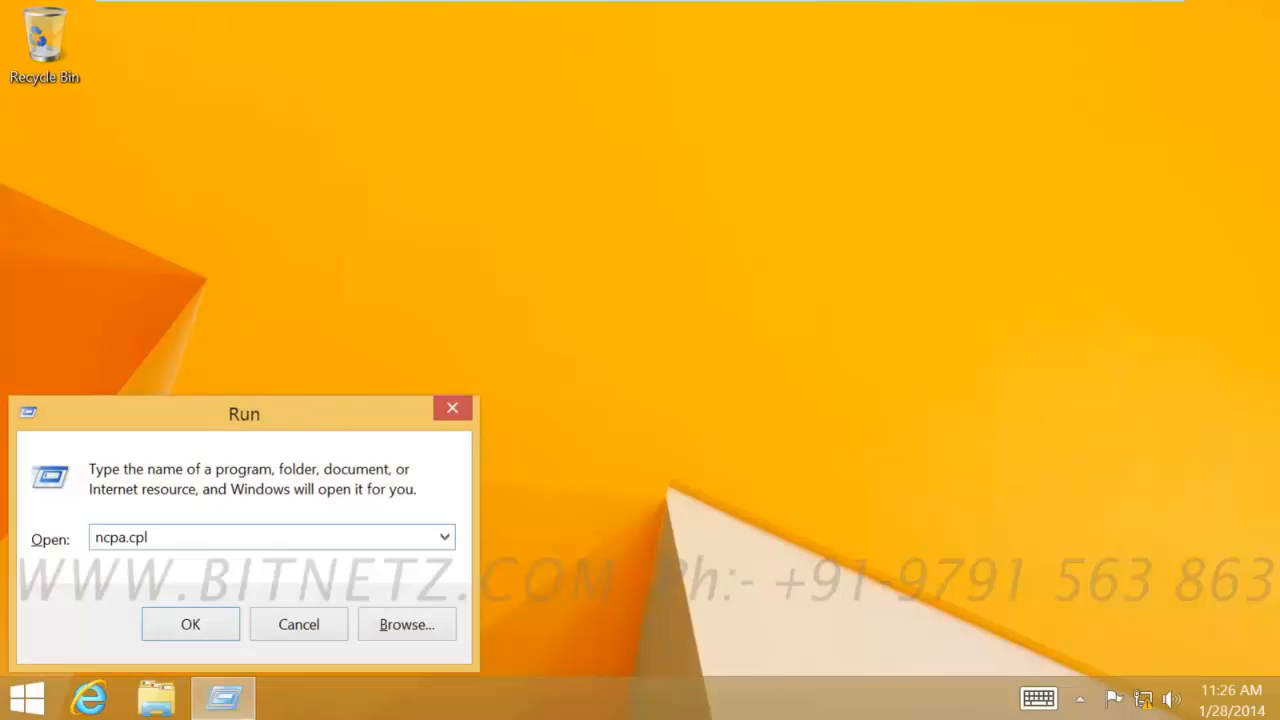
key(Return)
click(1105, 360)
right_click(1108, 361)
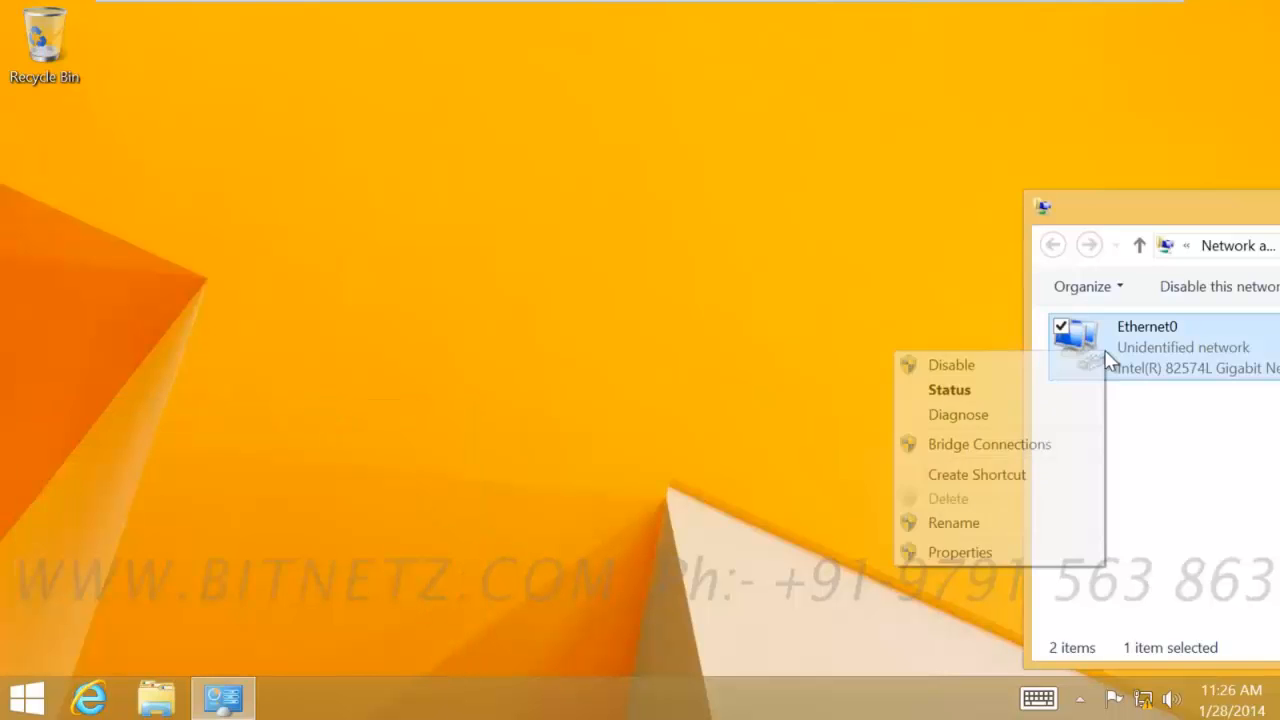
click(971, 554)
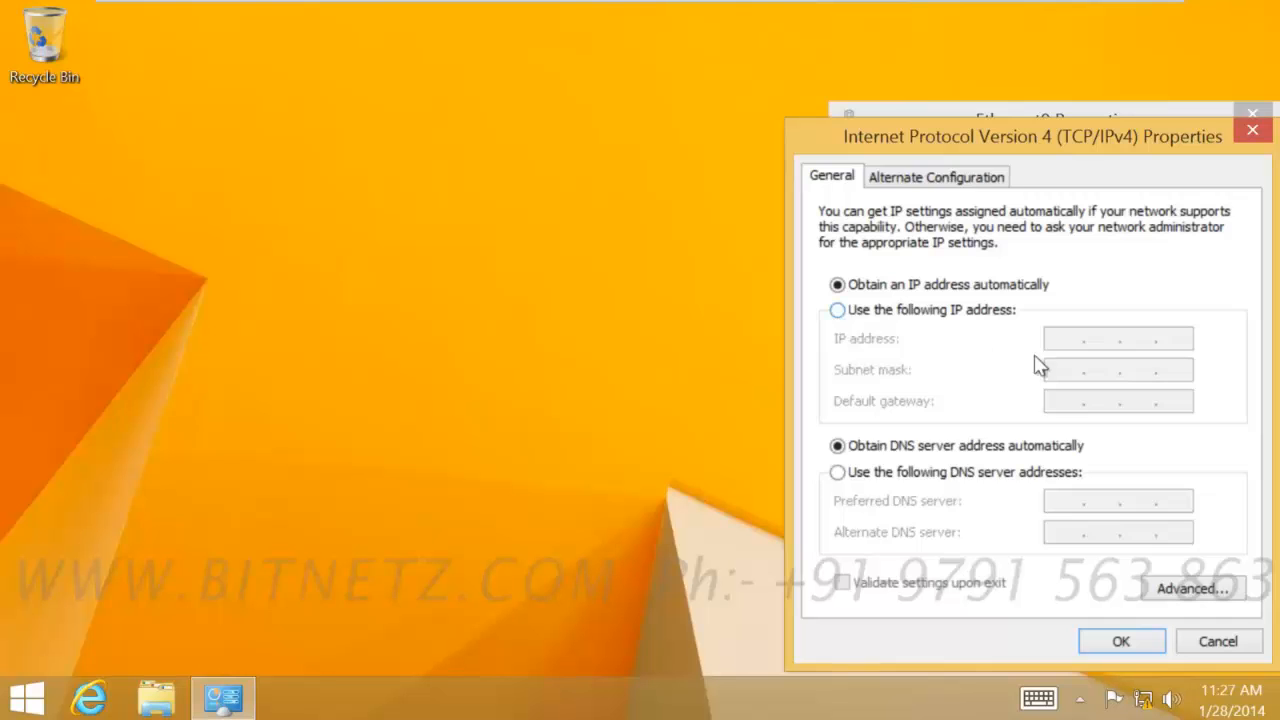
Step: Switch Ethernet0 to a manual IP configuration with address 192.168.6.15 and subnet mask 255.255.255.0
key(Down)
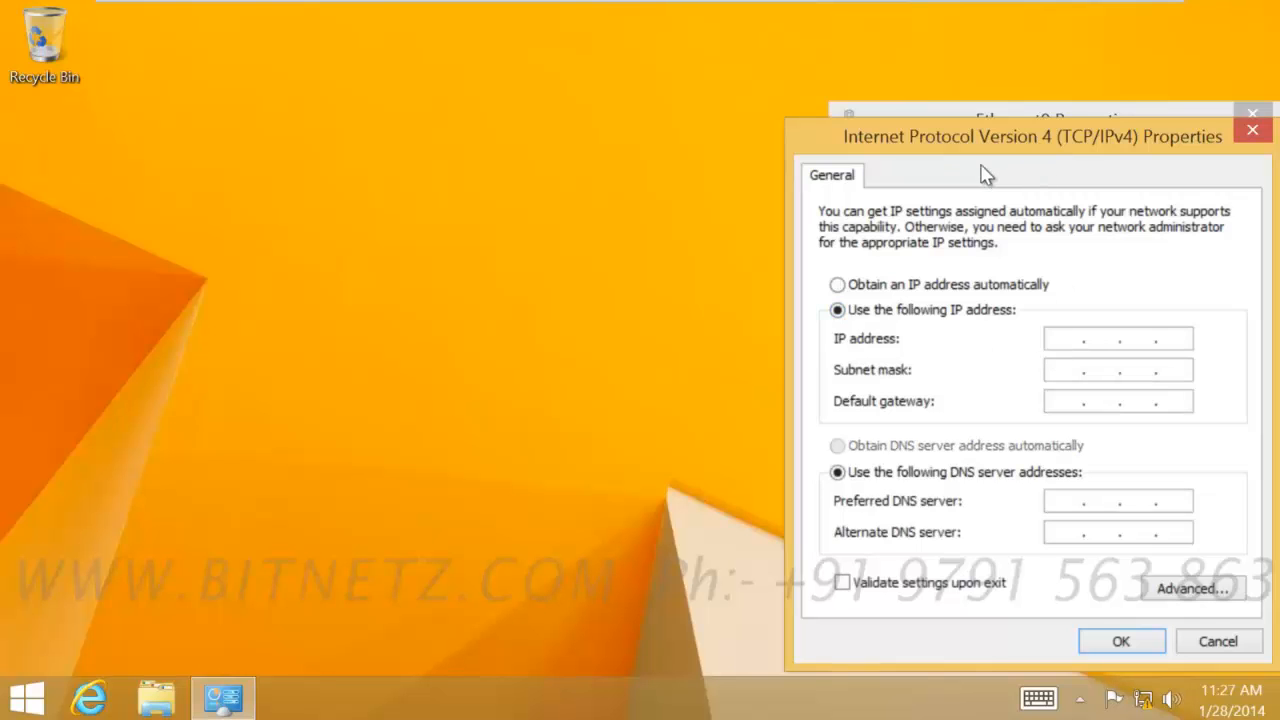
drag(977, 136, 450, 125)
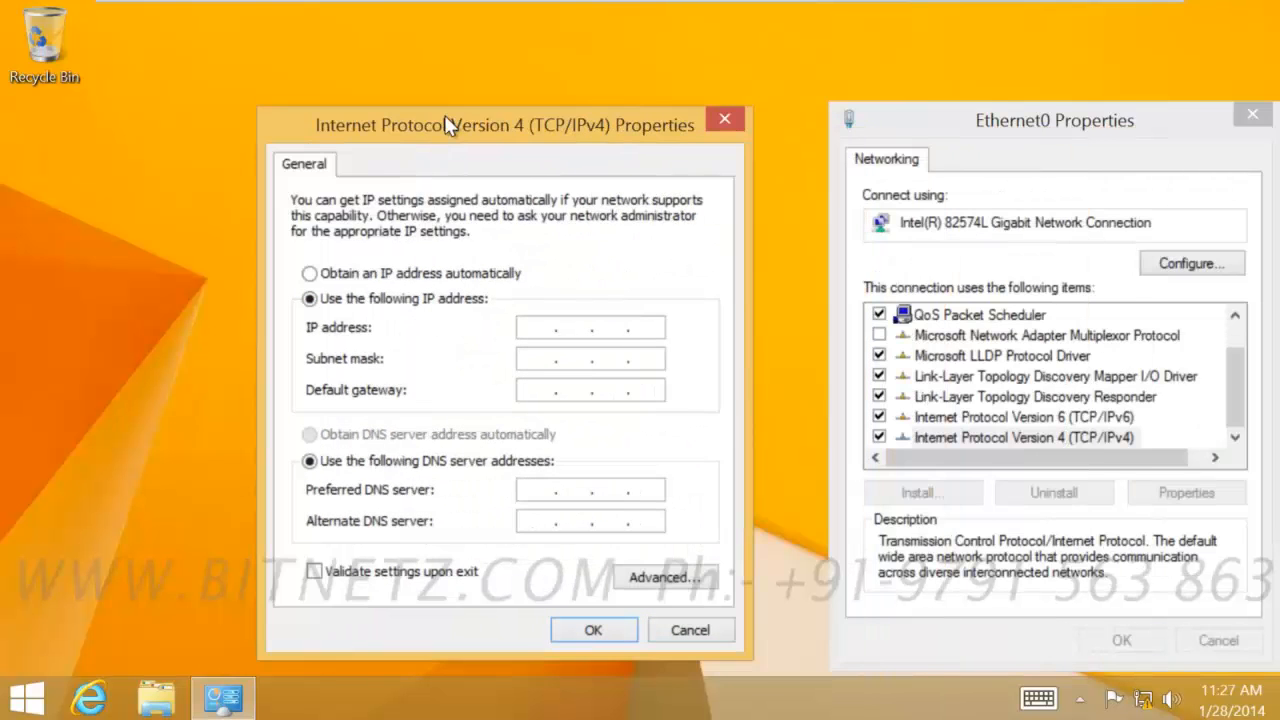
click(524, 331)
text(192 . 168 . 6 . 15)
key(Tab)
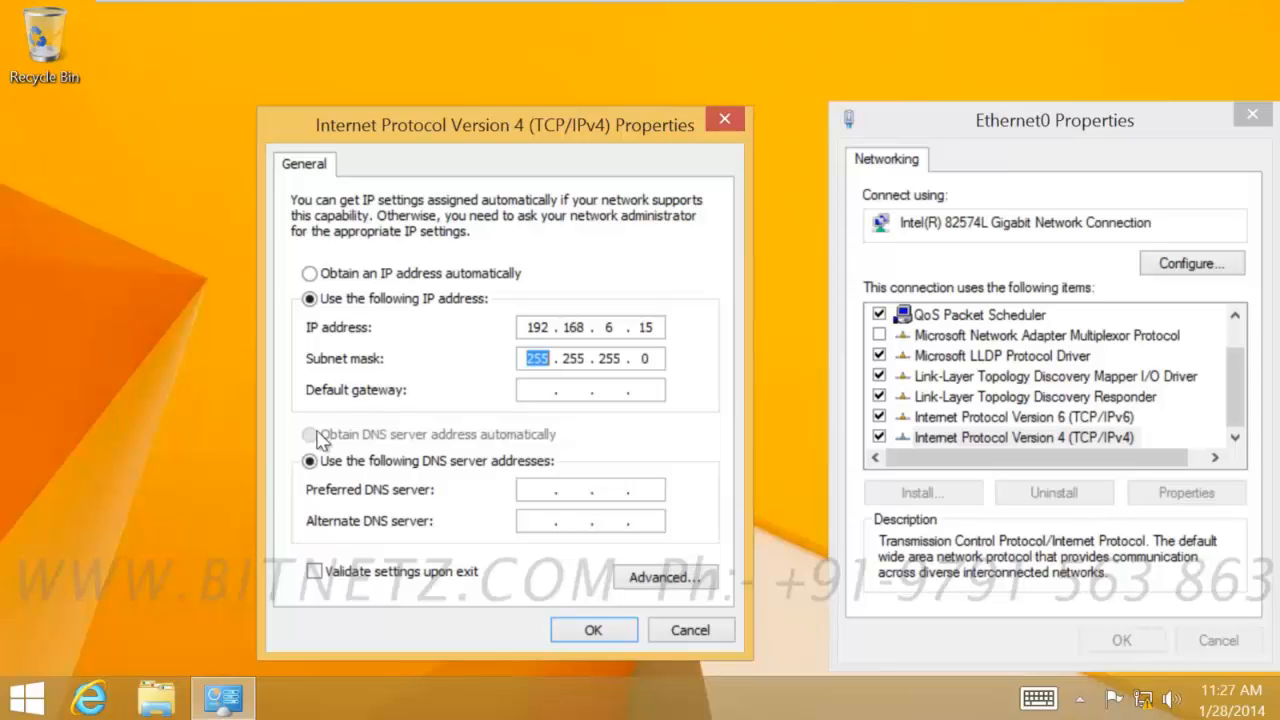
Step: Set the default gateway to 192.168.6.1 and apply the IPv4 settings
click(541, 393)
drag(622, 329, 518, 331)
click(534, 385)
text(192 . 168 . 6 . 1)
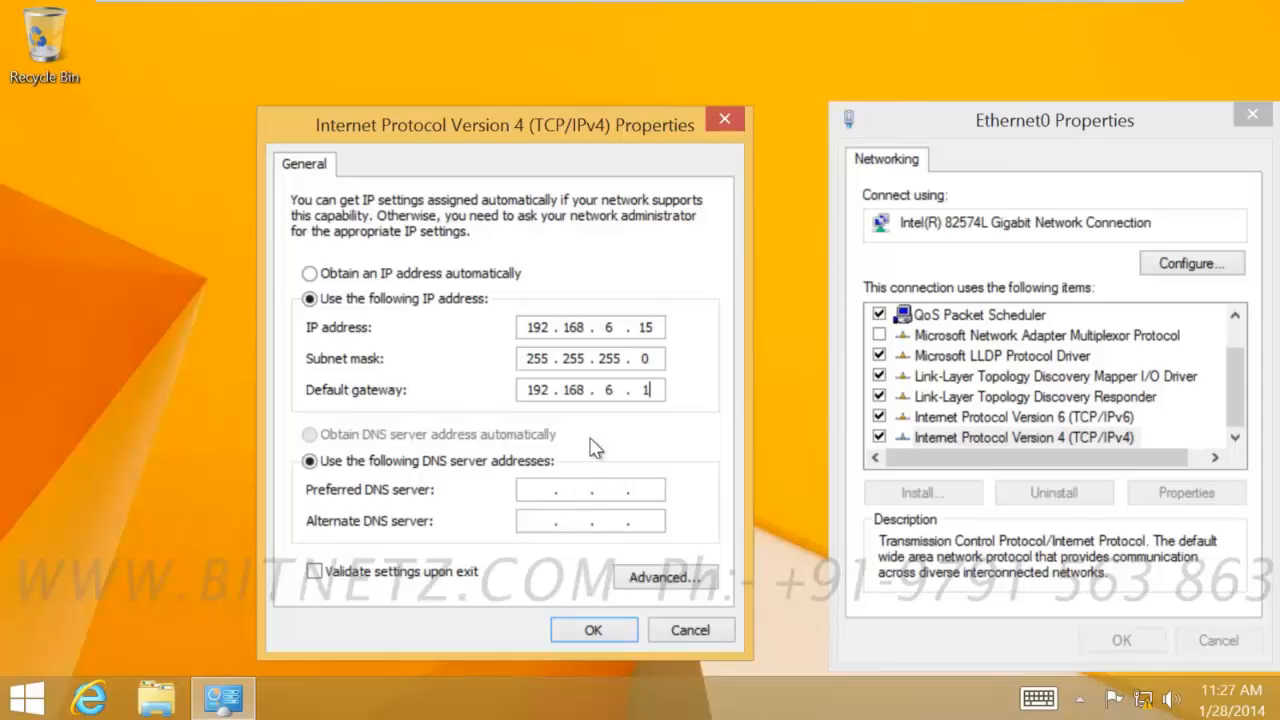
click(594, 630)
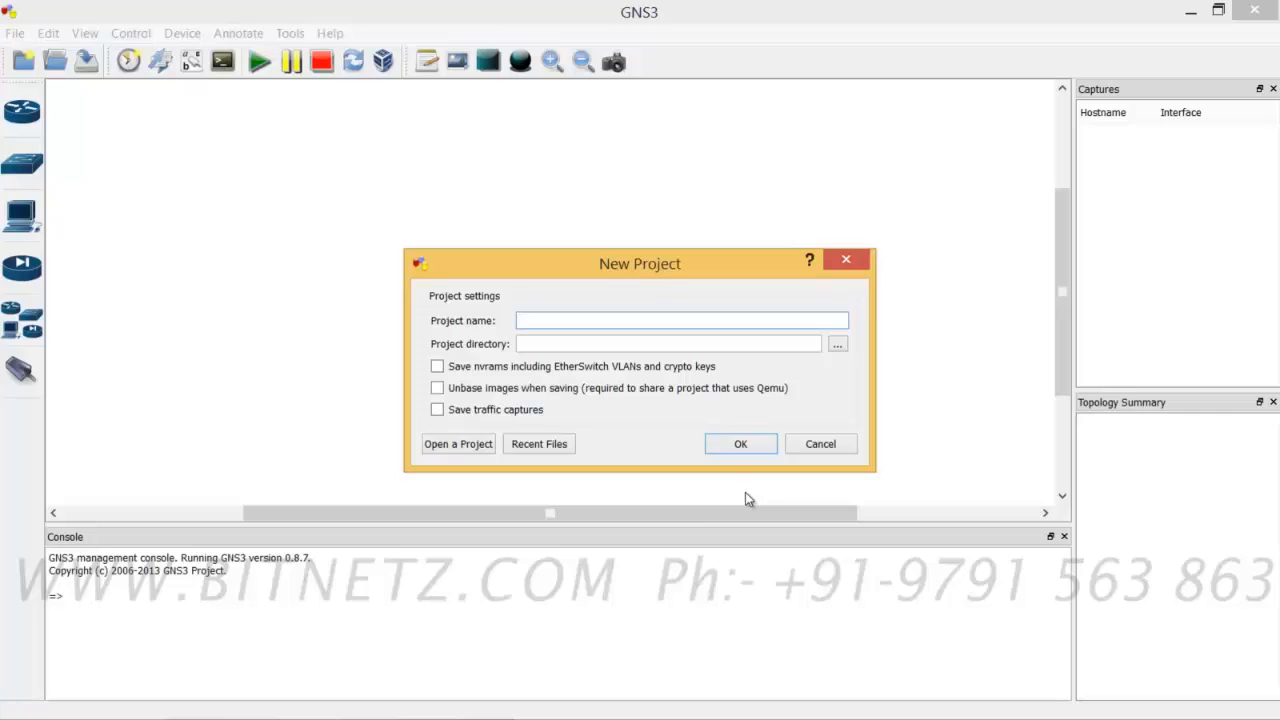
Step: In GNS3, create a new project named "dhcp routed network"
text(dhcp)
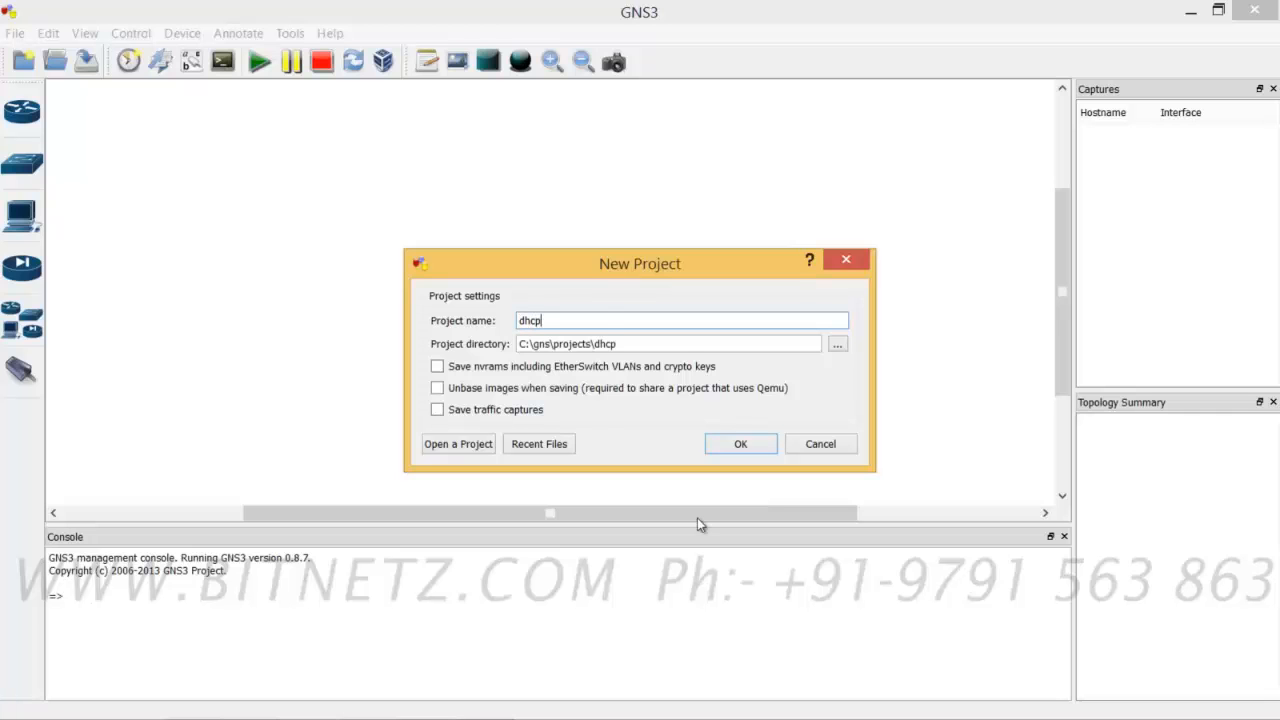
text( routed network)
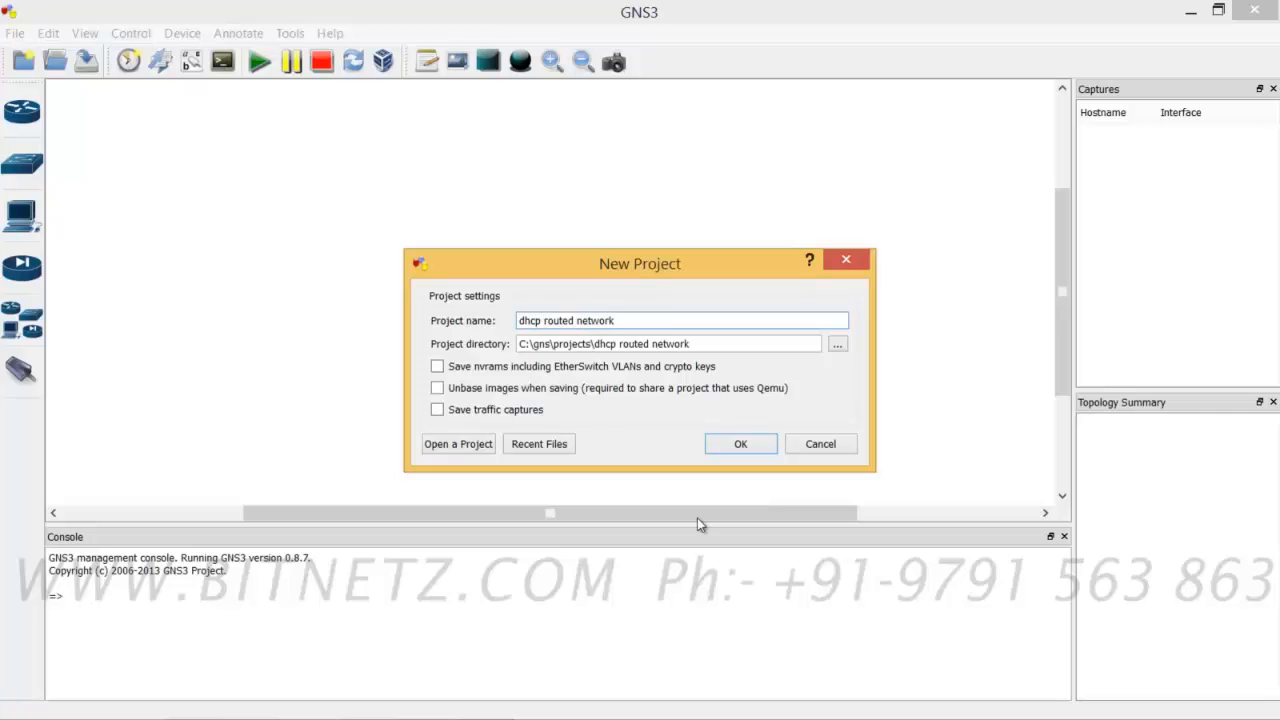
click(740, 444)
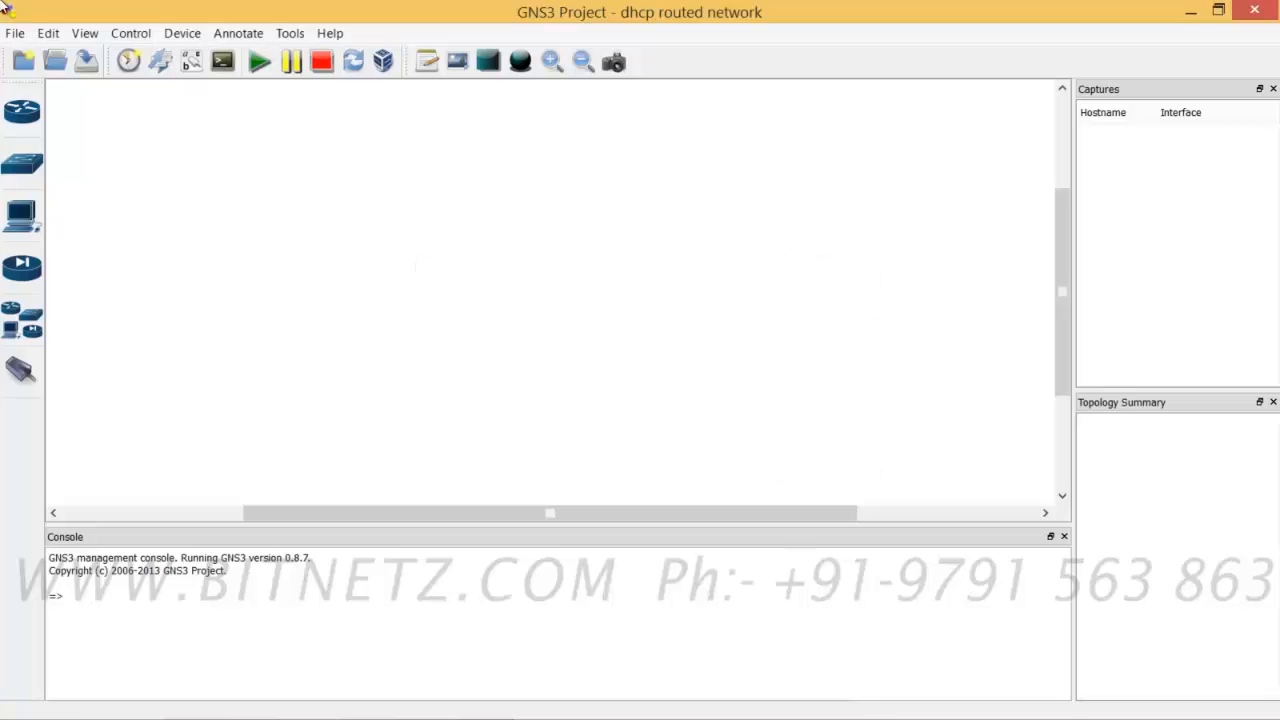
Step: Place a c3700 router in the middle of the workspace and one cloud on each side of it
click(22, 111)
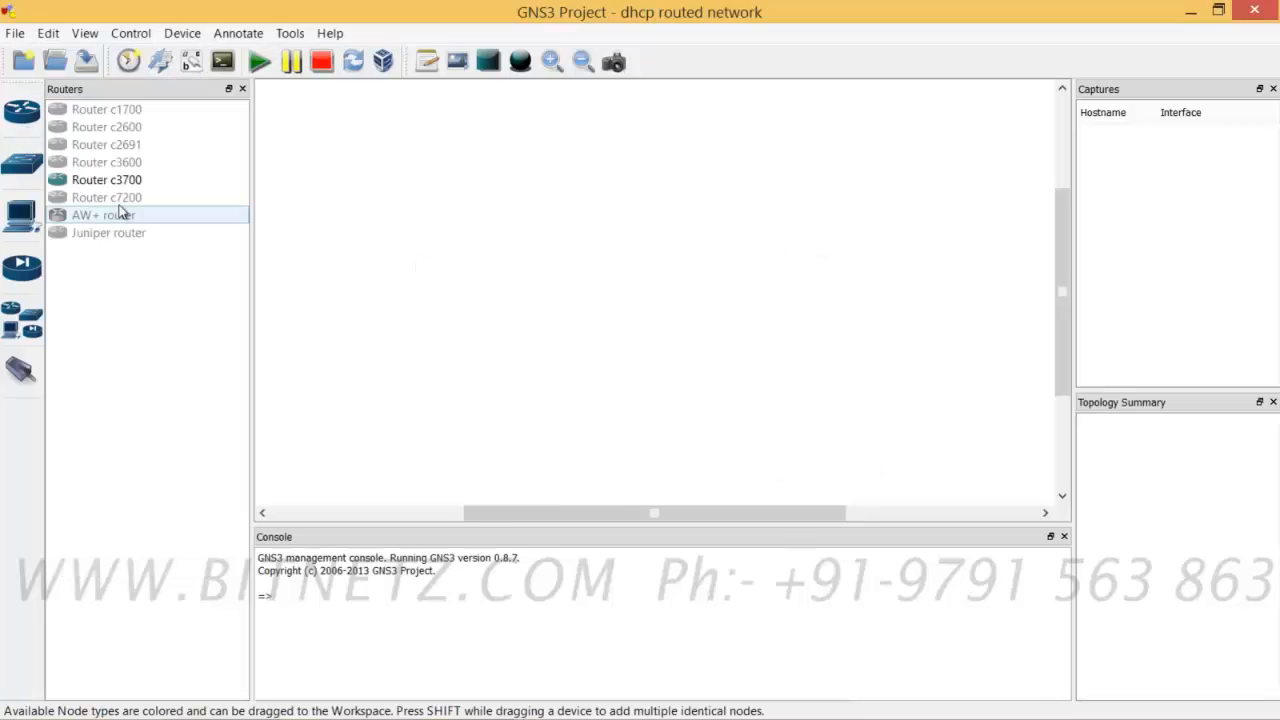
drag(122, 182, 680, 292)
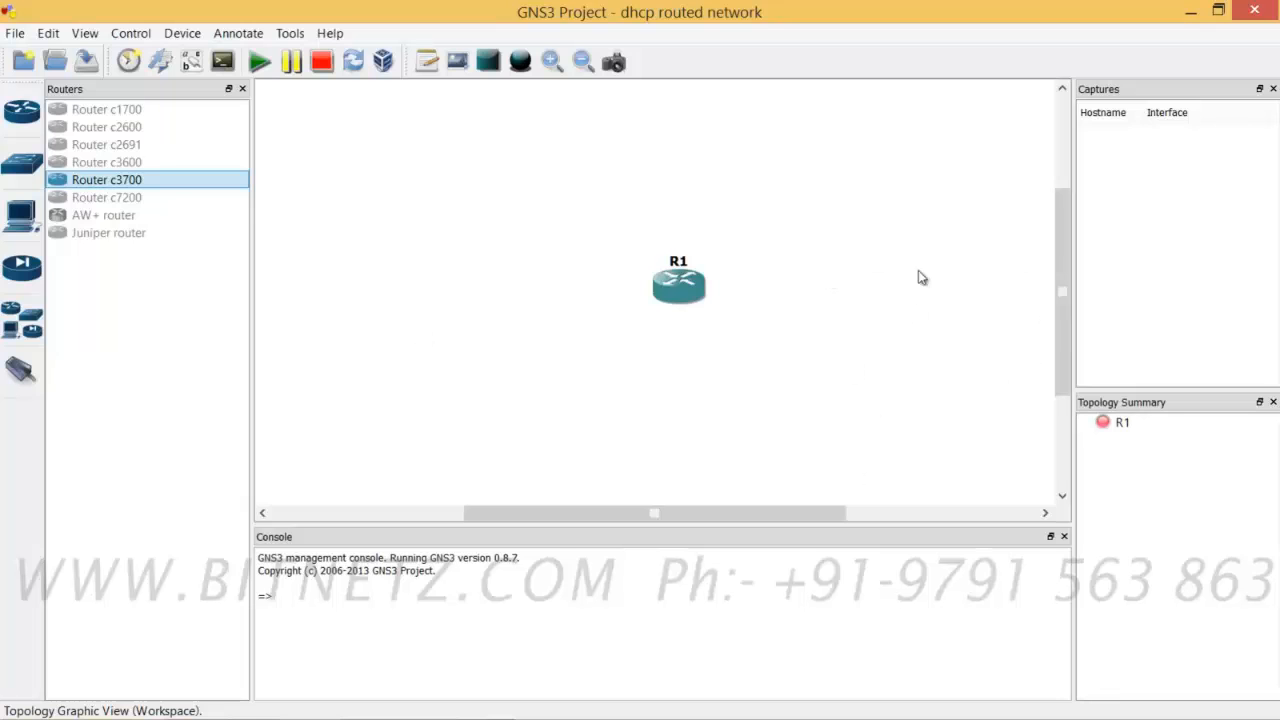
click(24, 222)
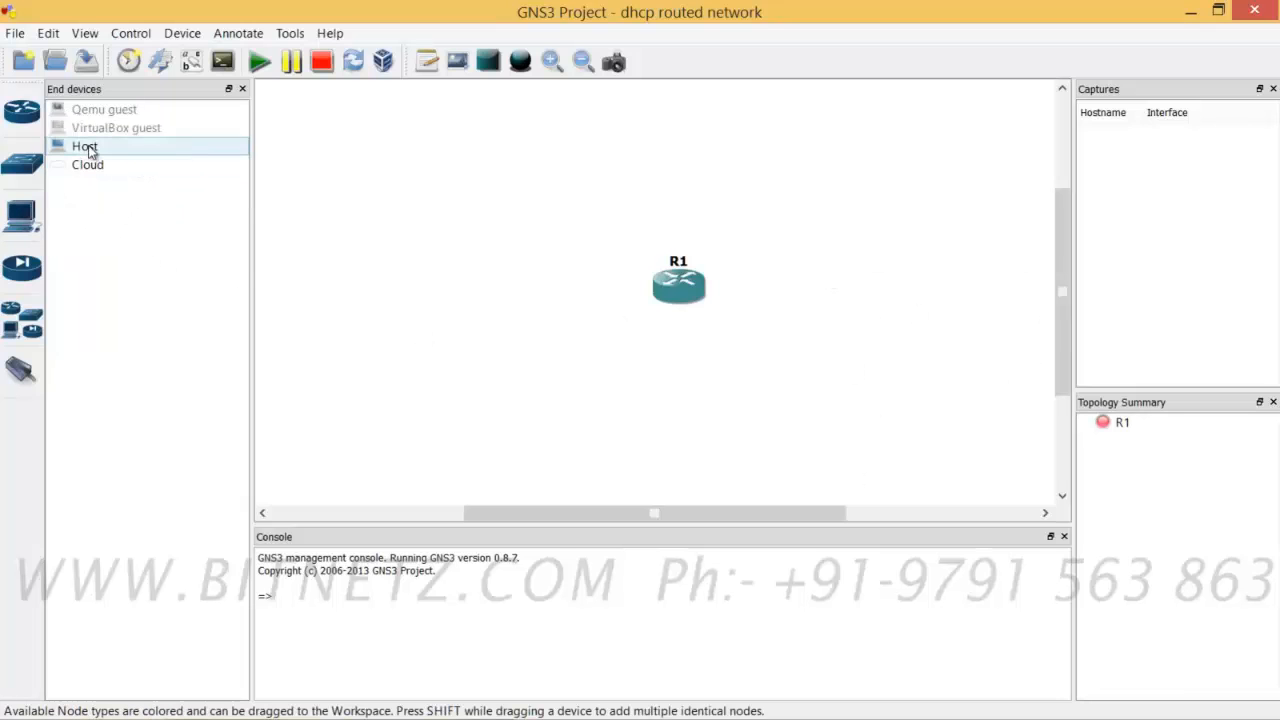
drag(93, 175, 487, 305)
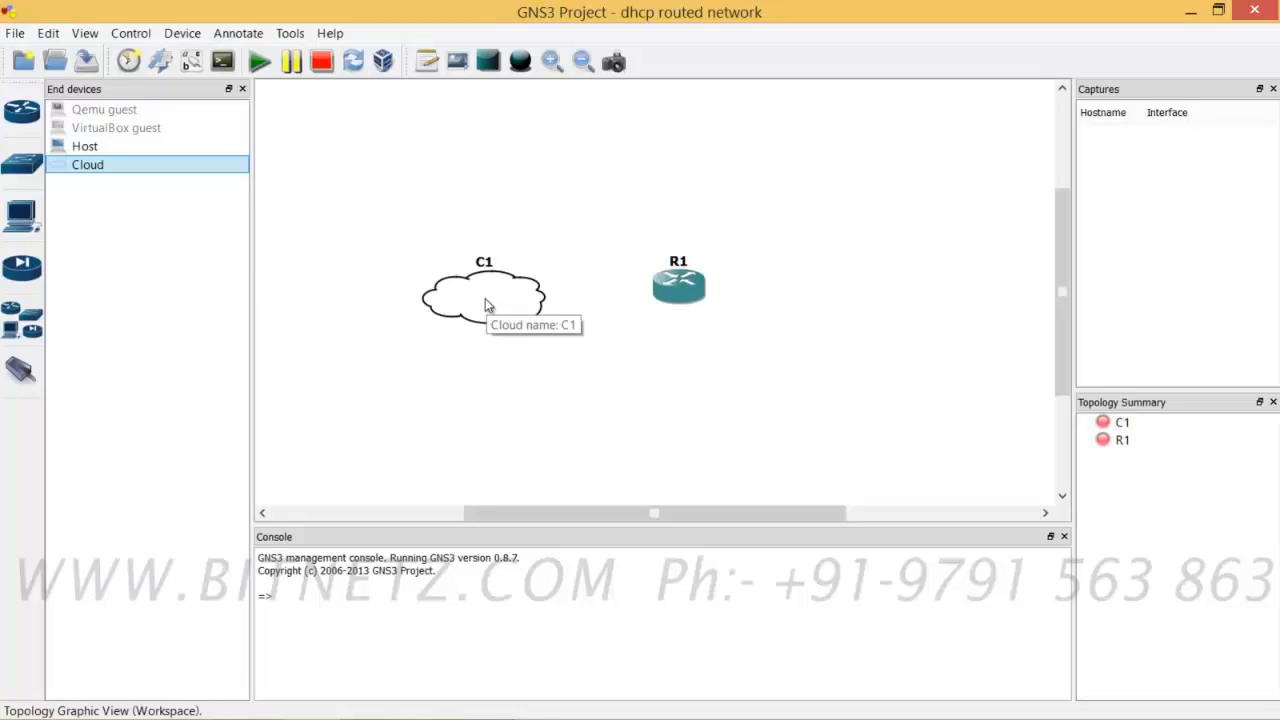
drag(92, 172, 871, 317)
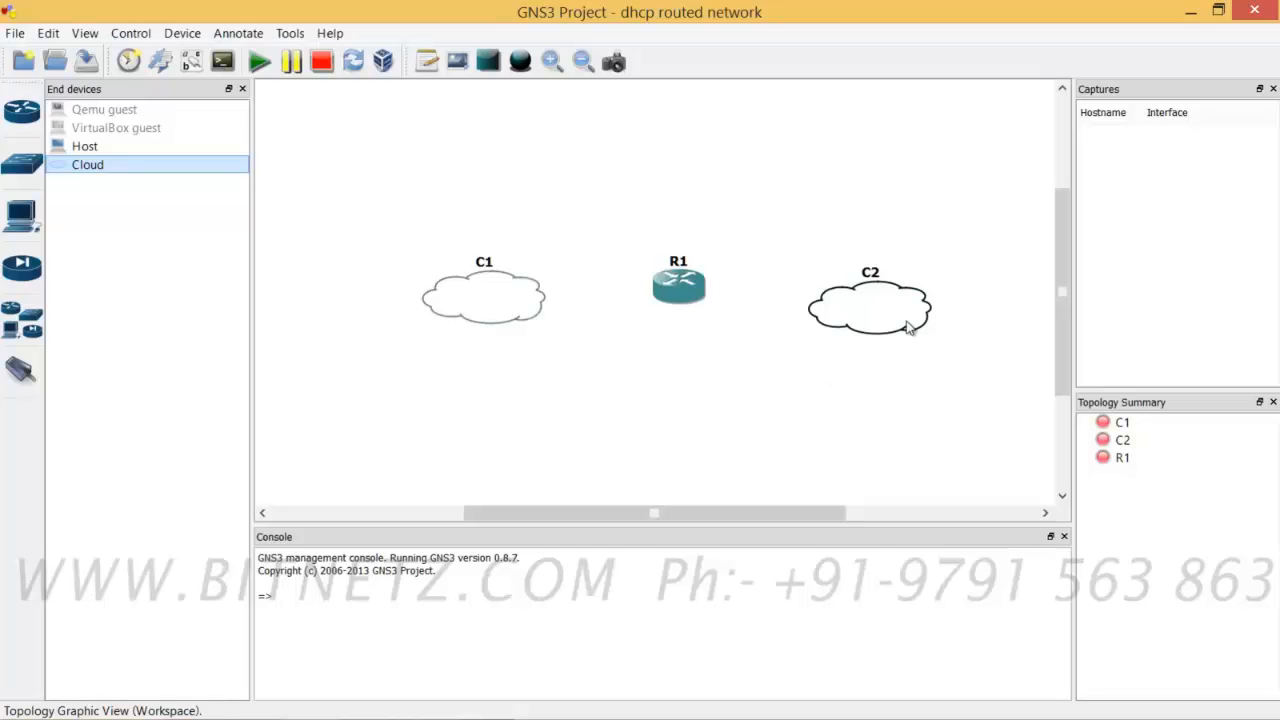
Step: Configure cloud C1 with a generic Ethernet NIO bound to VMware Network Adapter VMnet1
right_click(490, 314)
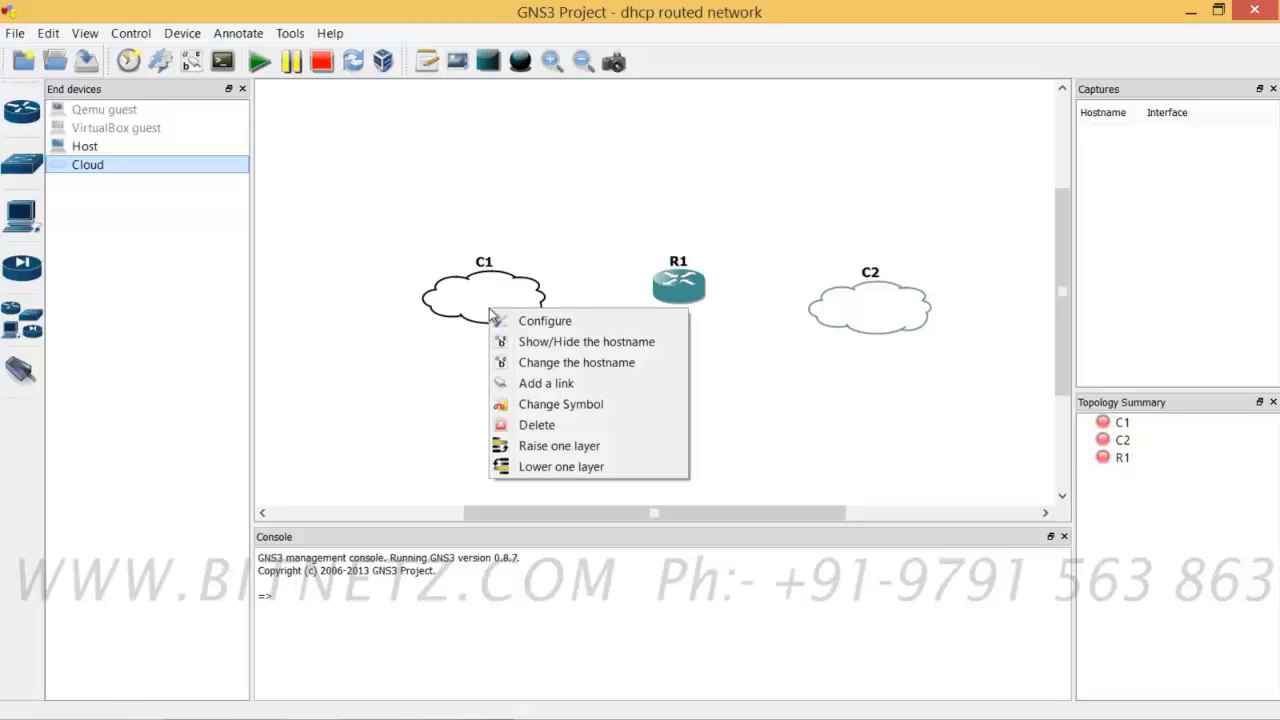
click(546, 321)
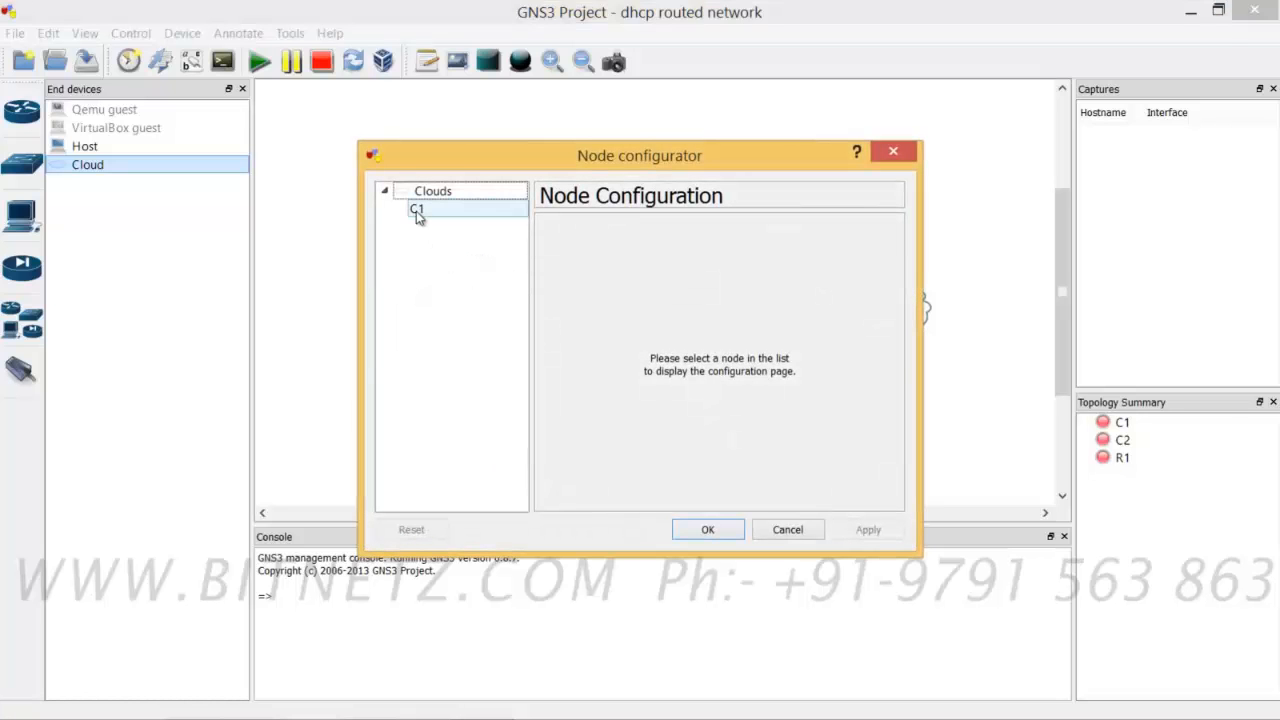
click(418, 213)
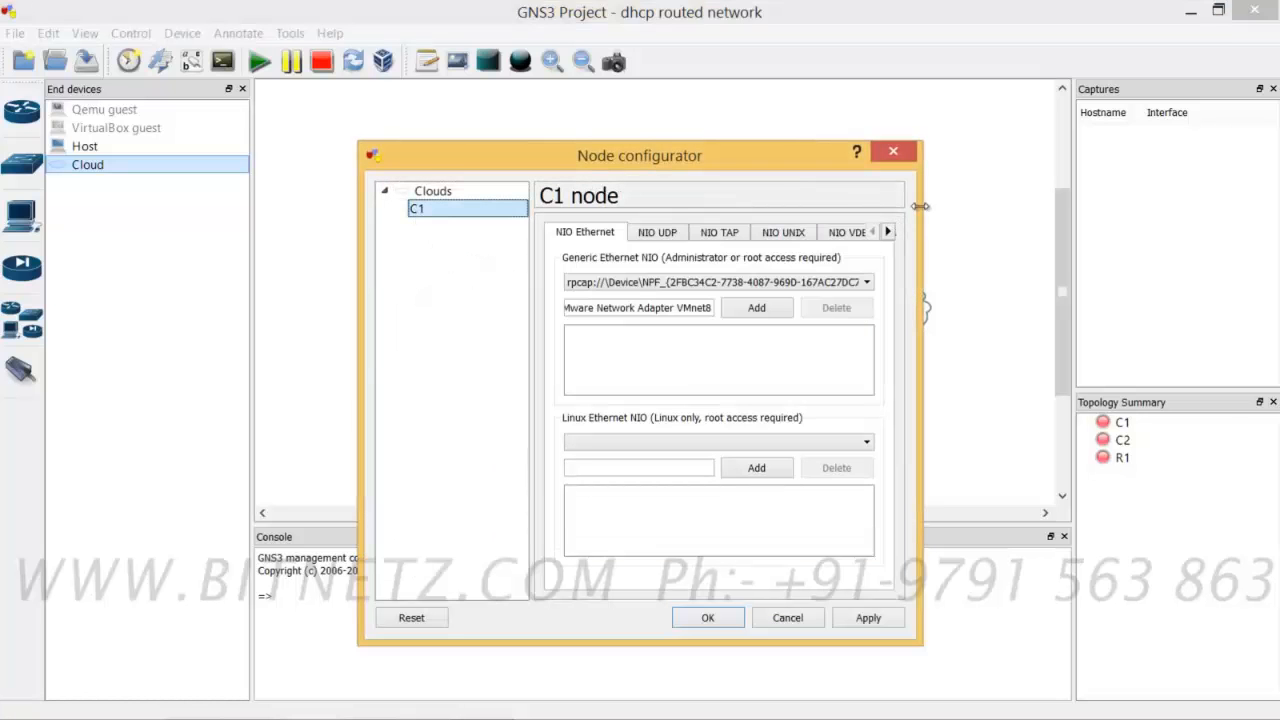
drag(920, 206, 1275, 275)
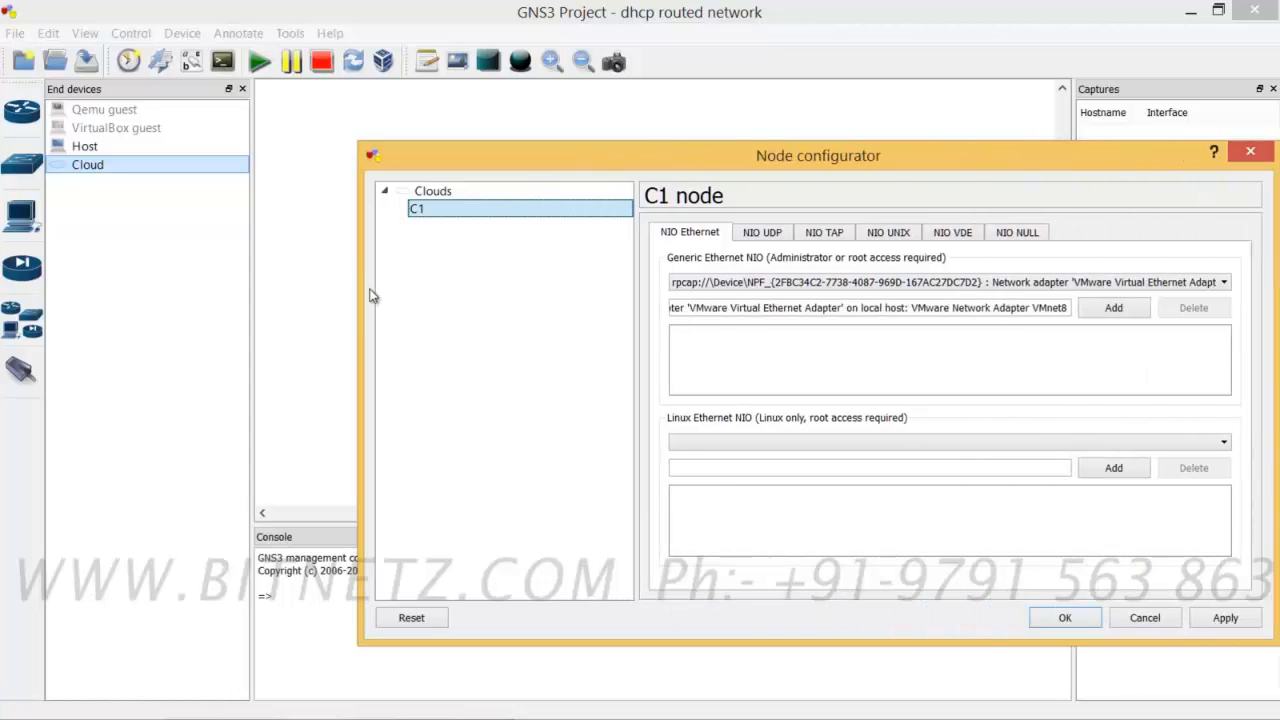
drag(352, 272, 8, 272)
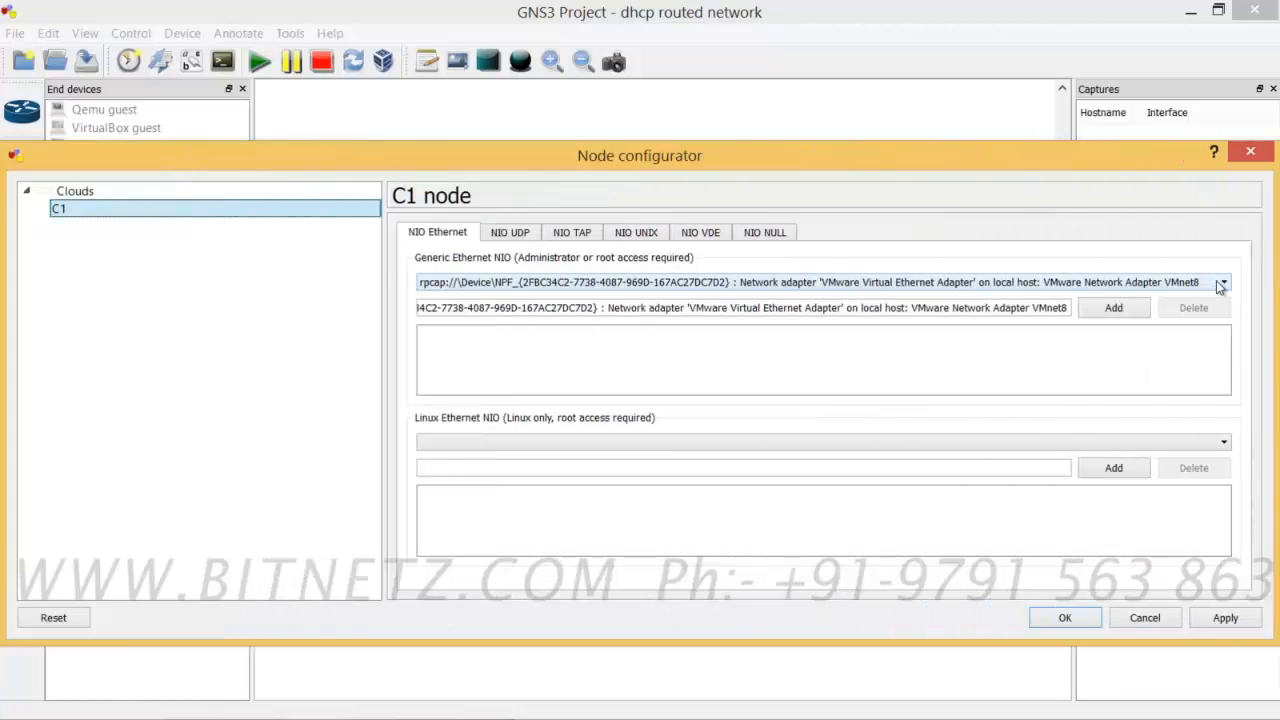
click(1220, 285)
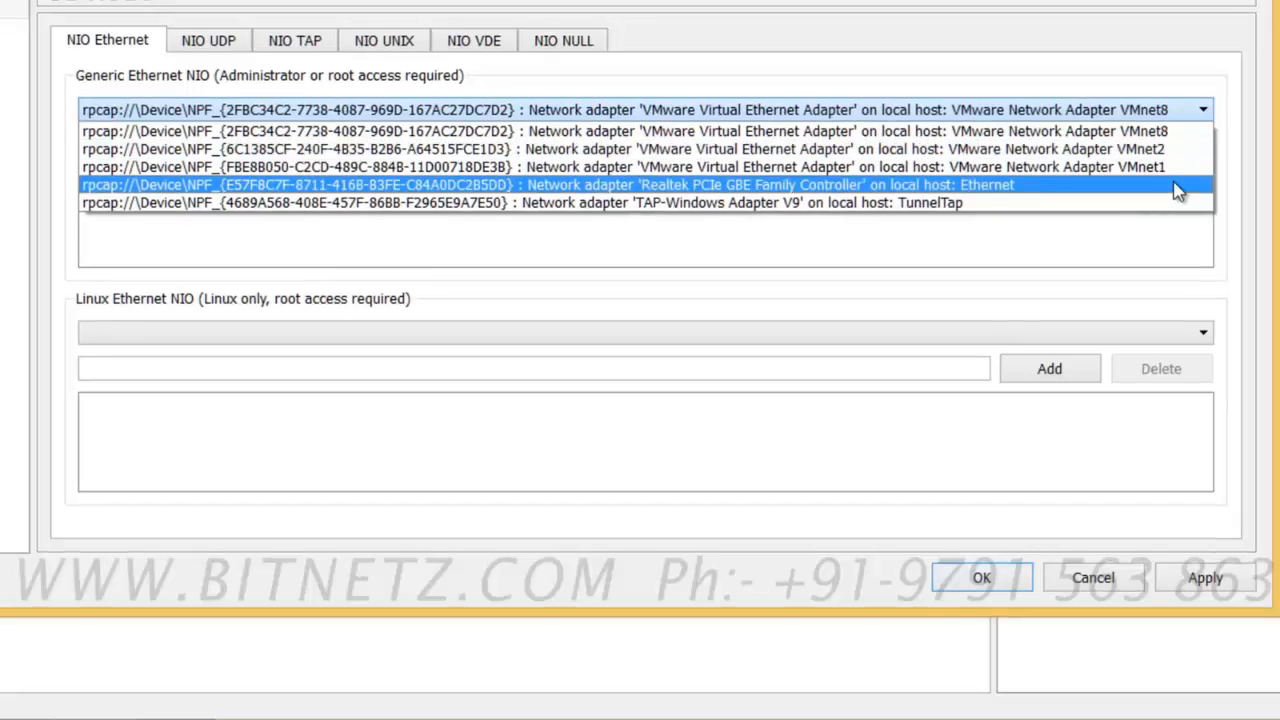
click(1158, 167)
drag(1118, 124, 1168, 125)
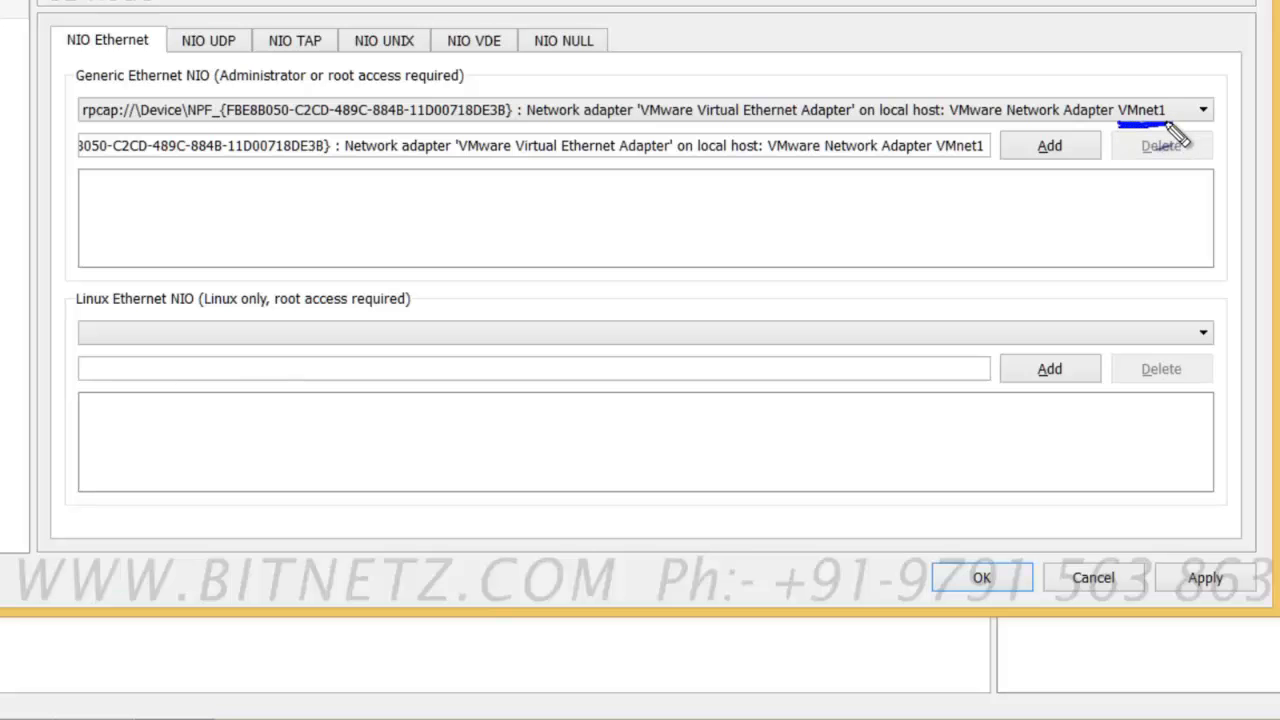
key(Escape)
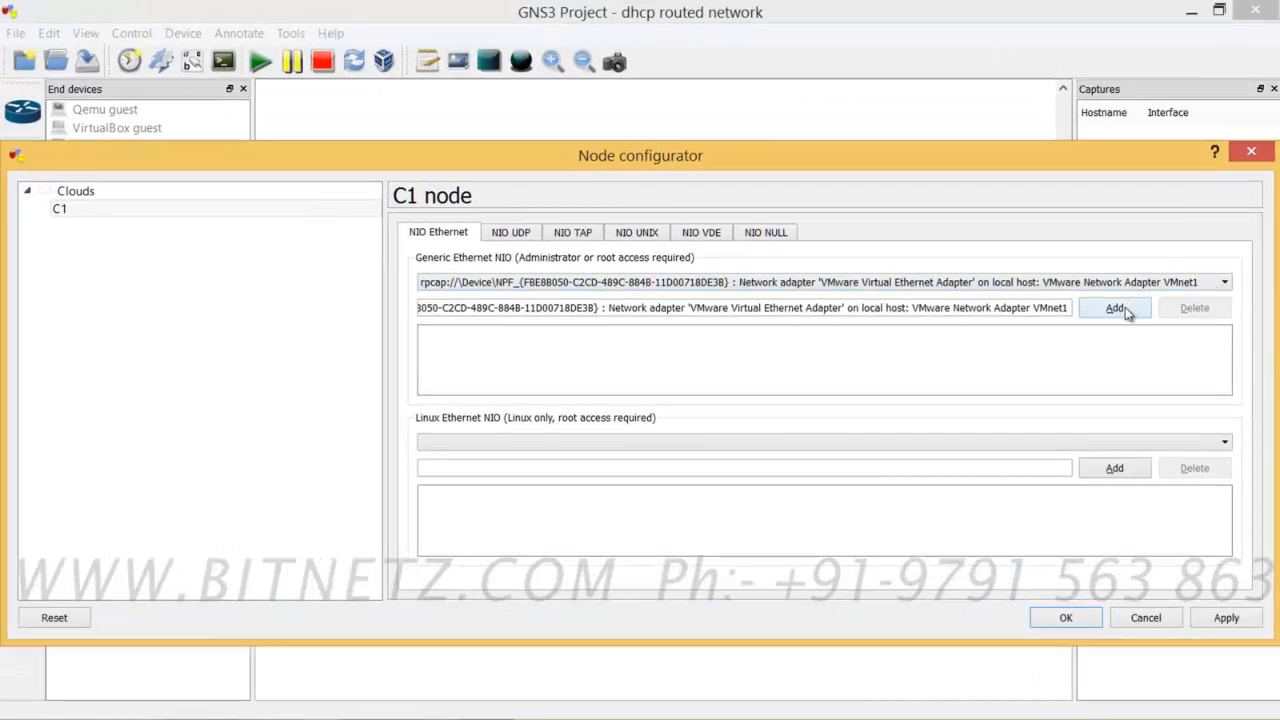
click(1125, 311)
click(1068, 618)
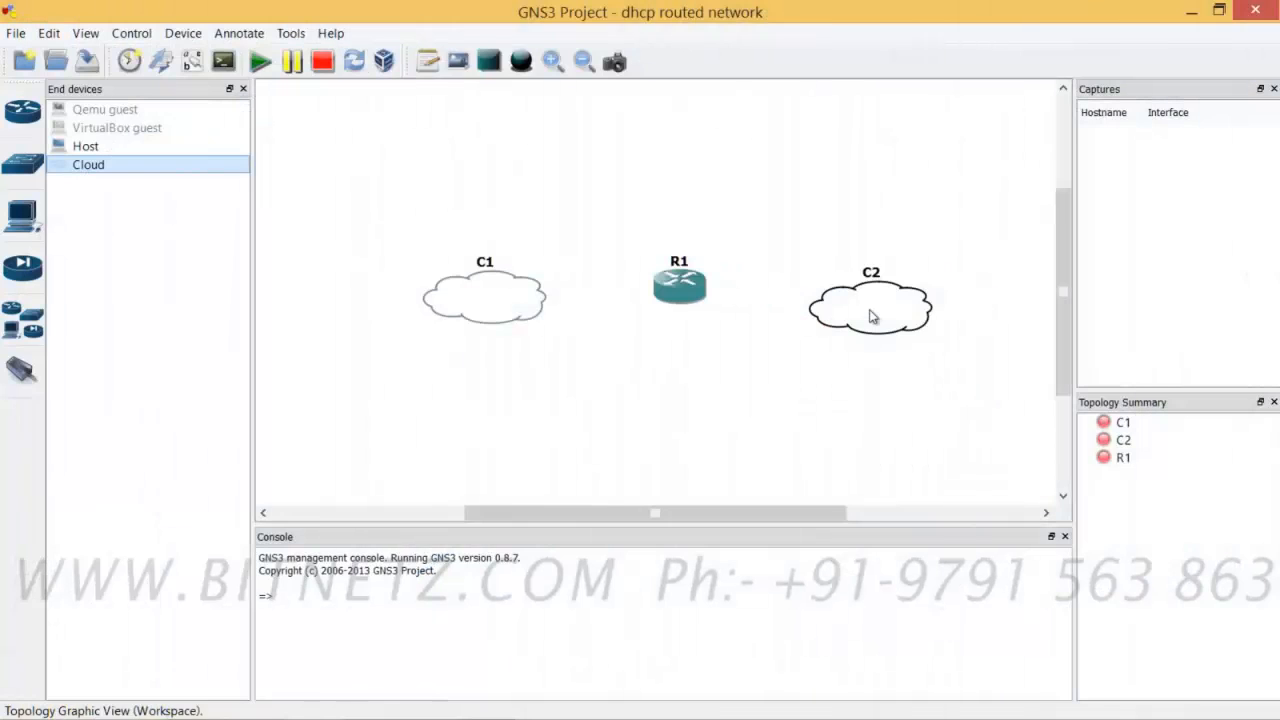
Step: Configure cloud C2 with a generic Ethernet NIO bound to VMware Network Adapter VMnet2
right_click(871, 315)
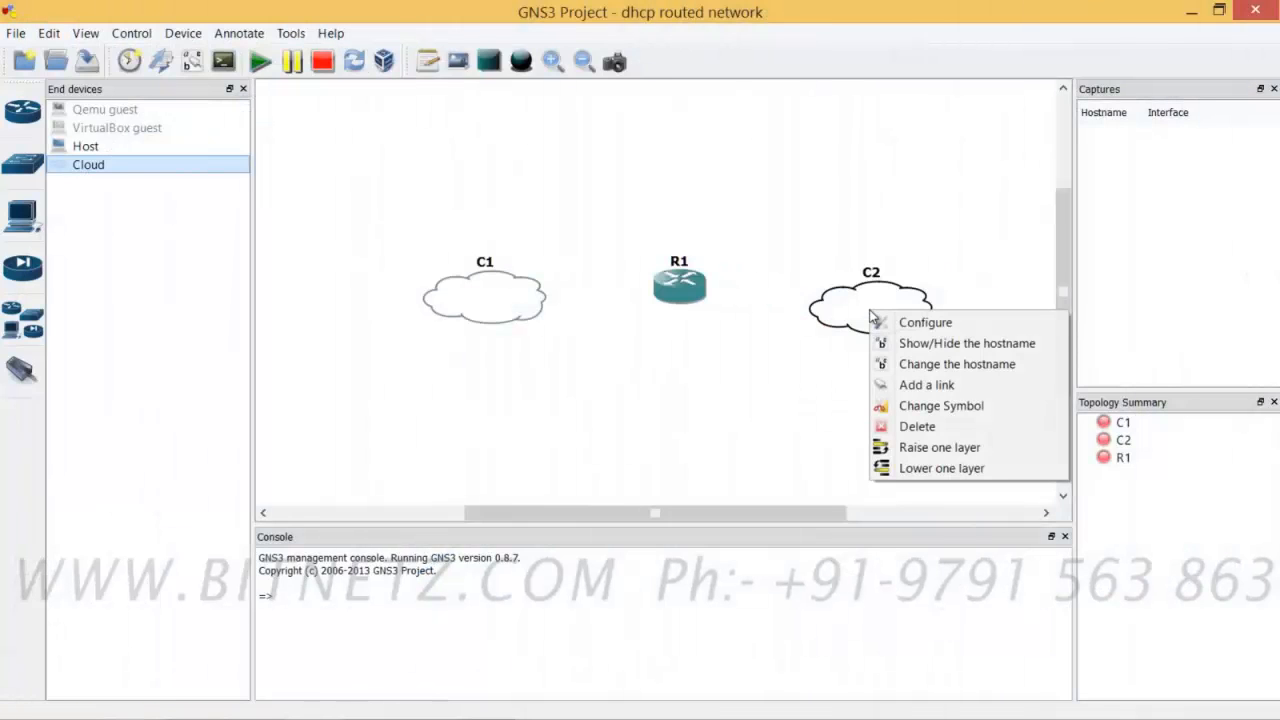
click(932, 323)
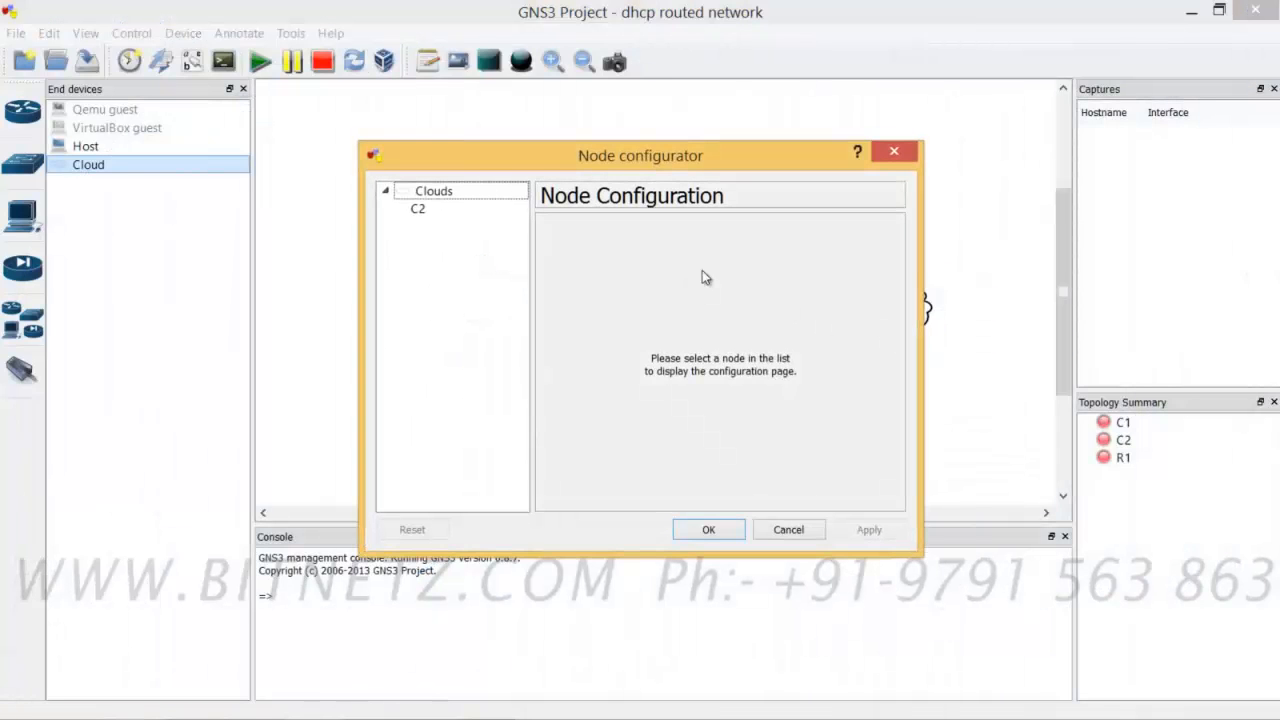
click(421, 209)
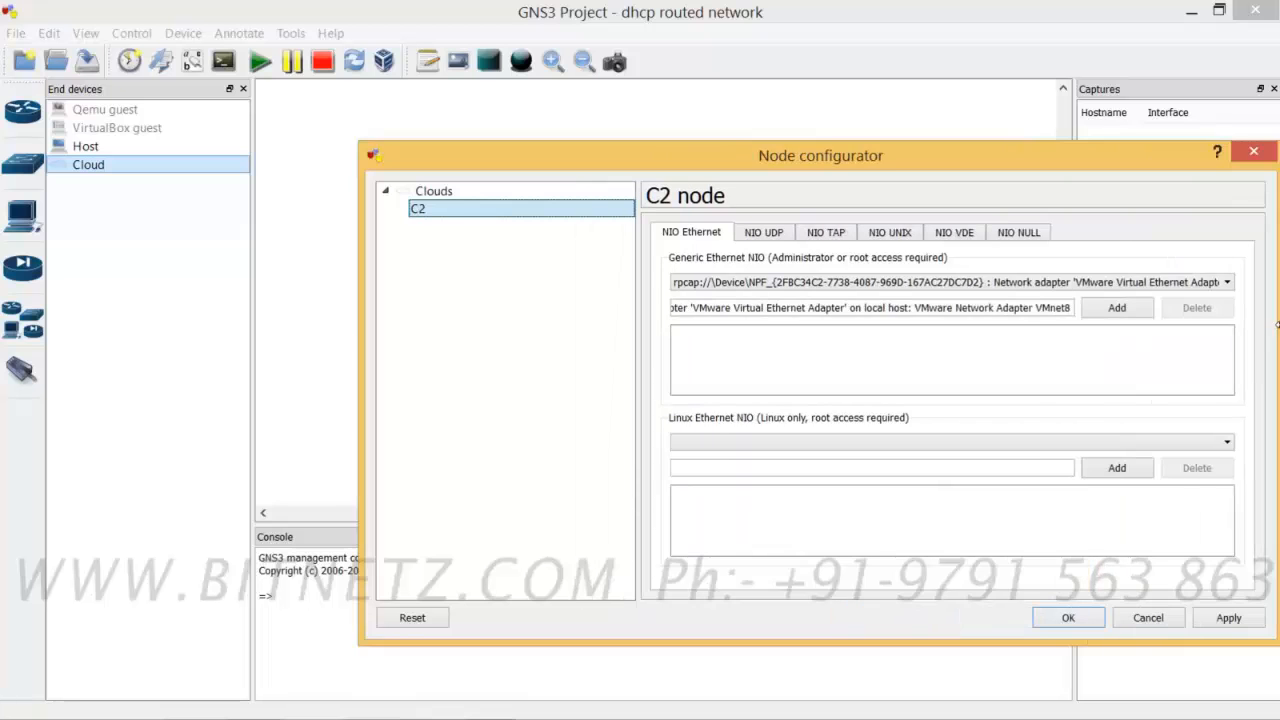
drag(359, 282, 4, 270)
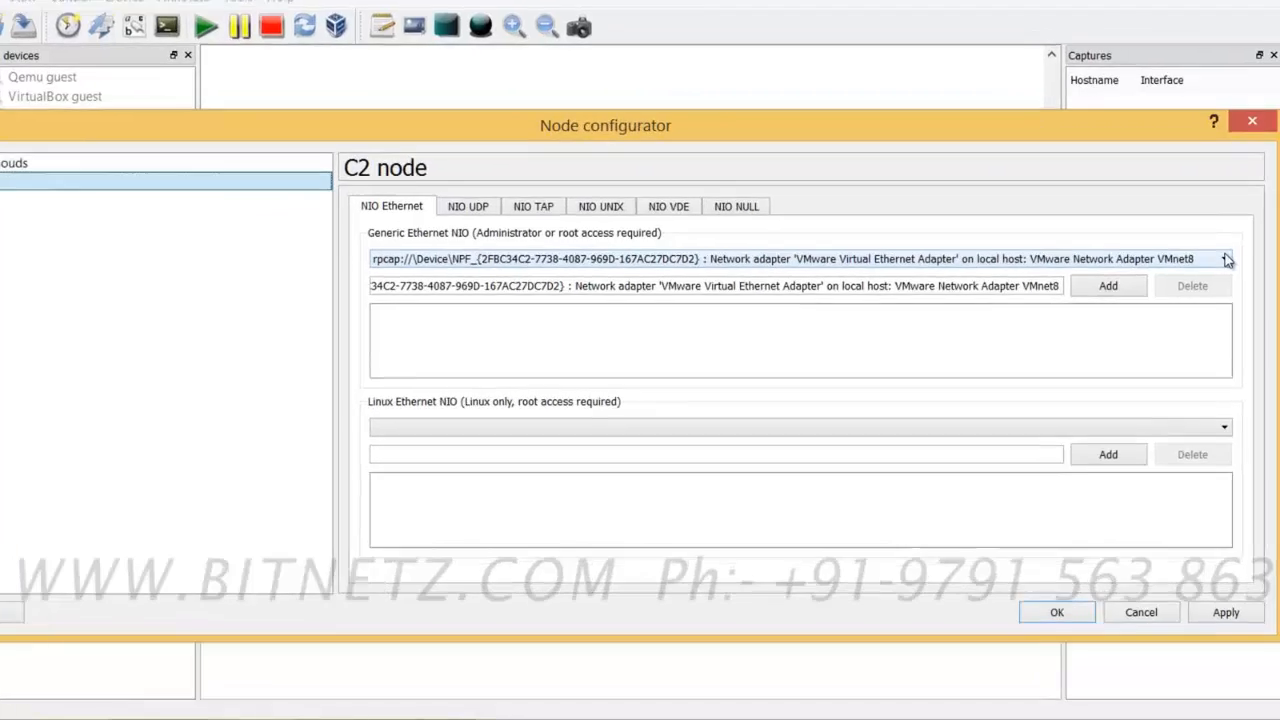
click(1227, 260)
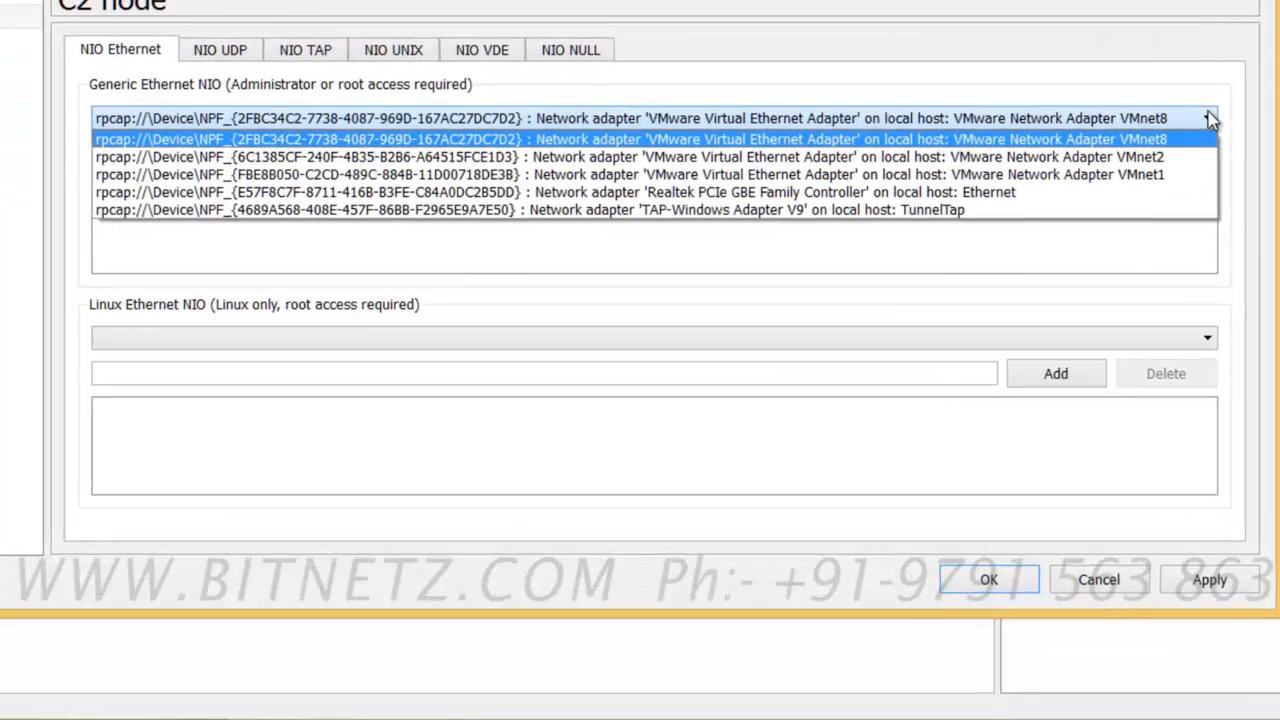
click(1183, 157)
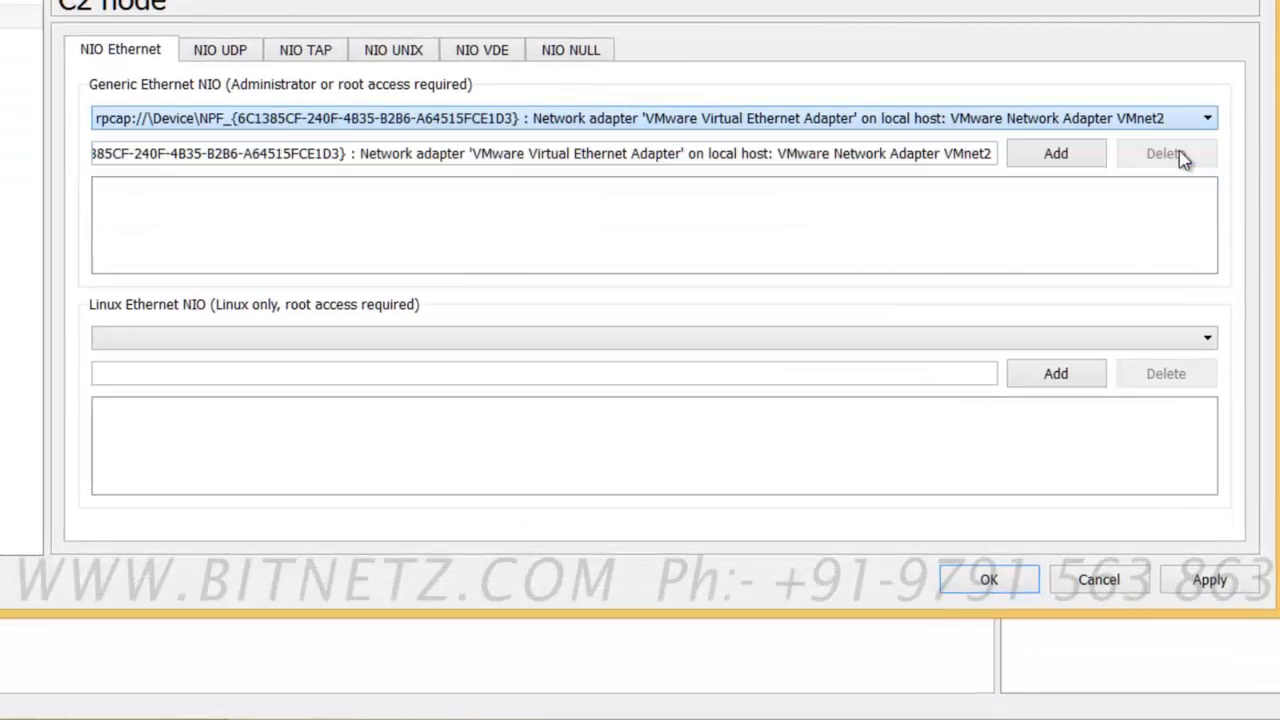
click(1040, 157)
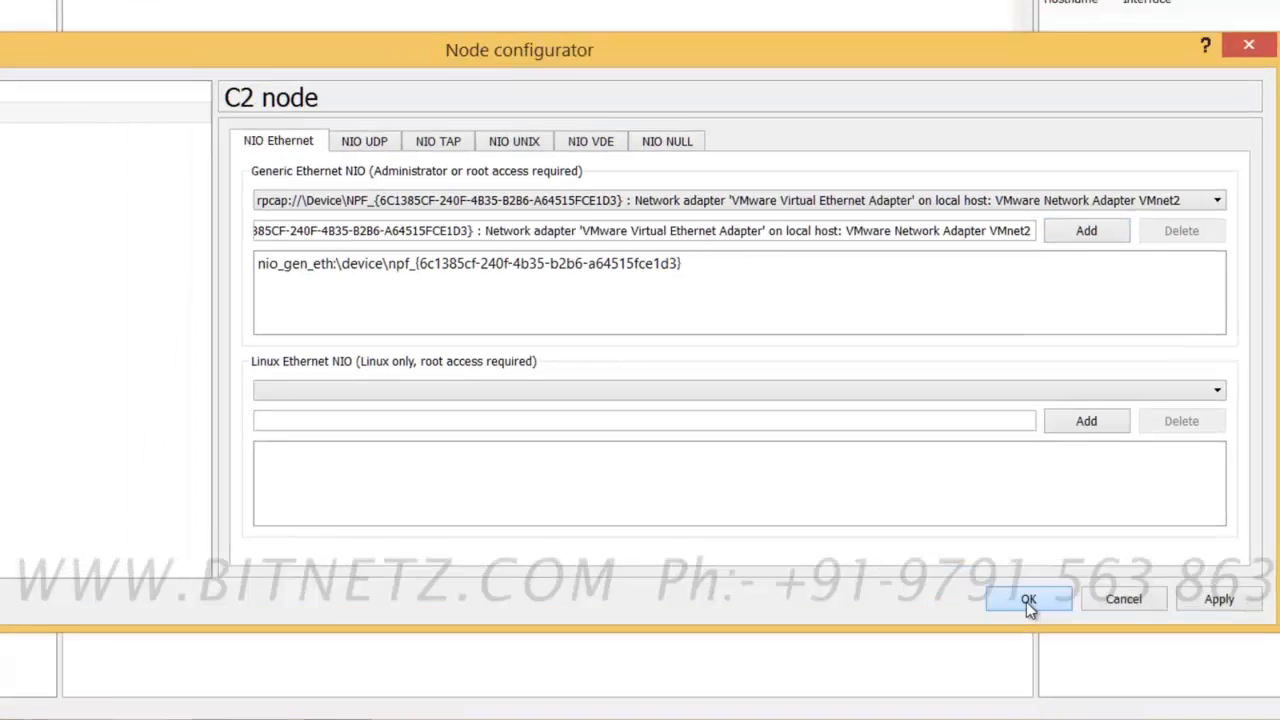
click(988, 582)
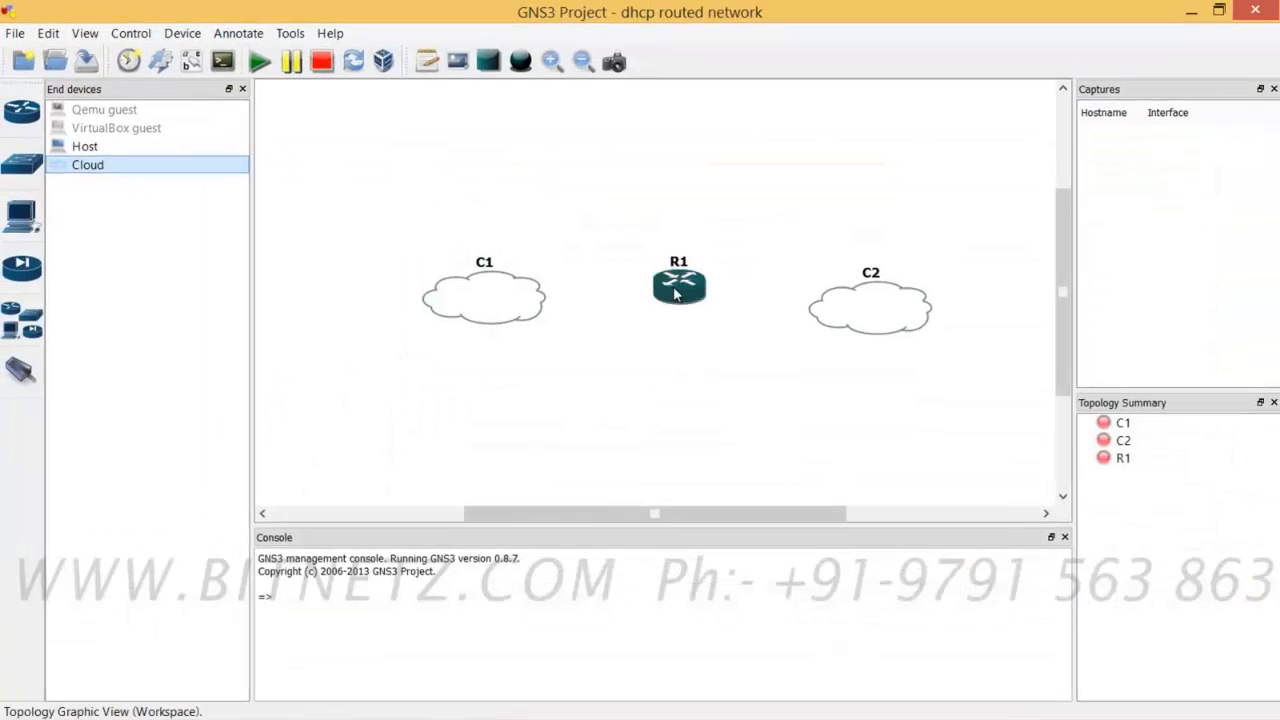
Step: Link router R1's f0/0 interface to cloud C1's generic Ethernet NIO on VMware Network Adapter VMnet1
mouse_move(476, 296)
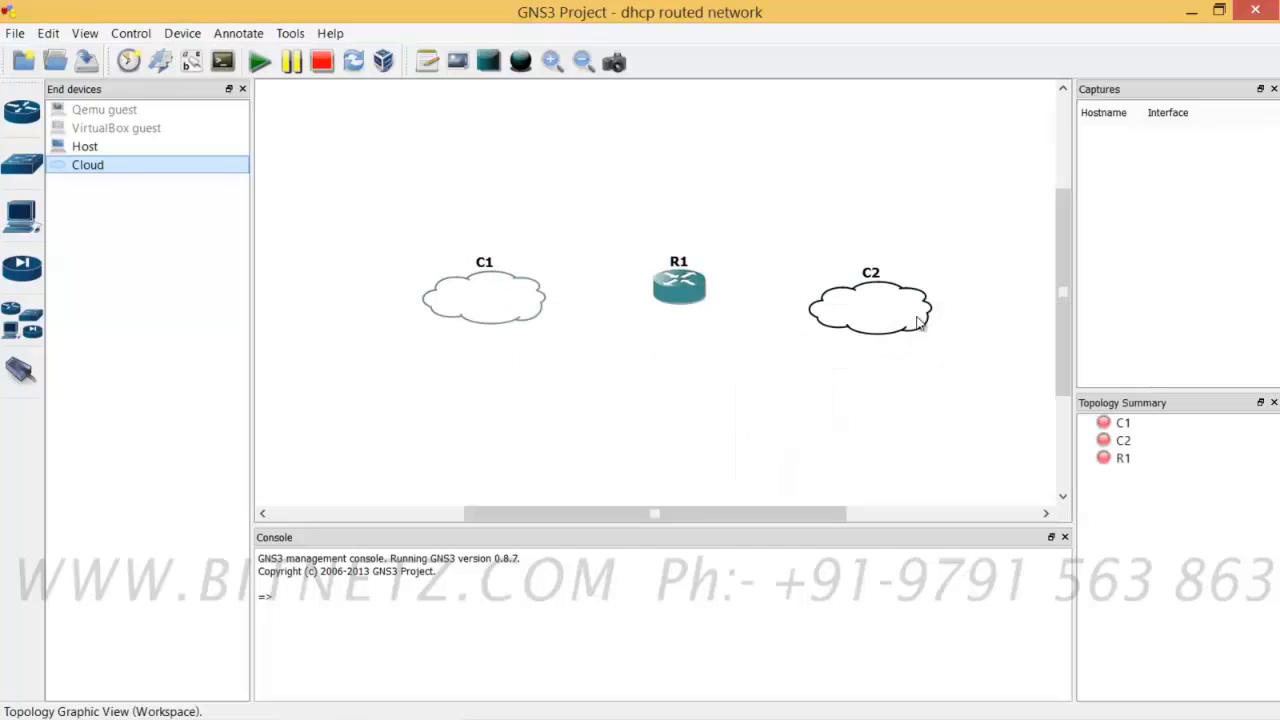
click(20, 372)
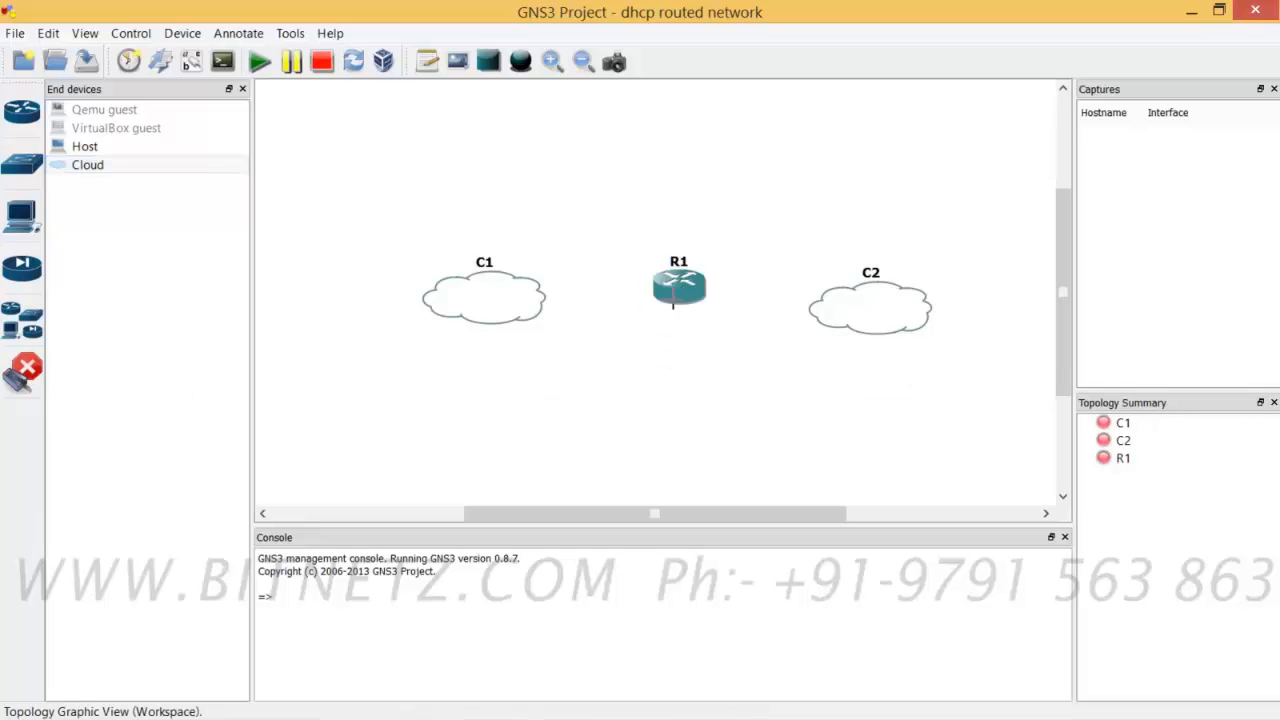
click(678, 292)
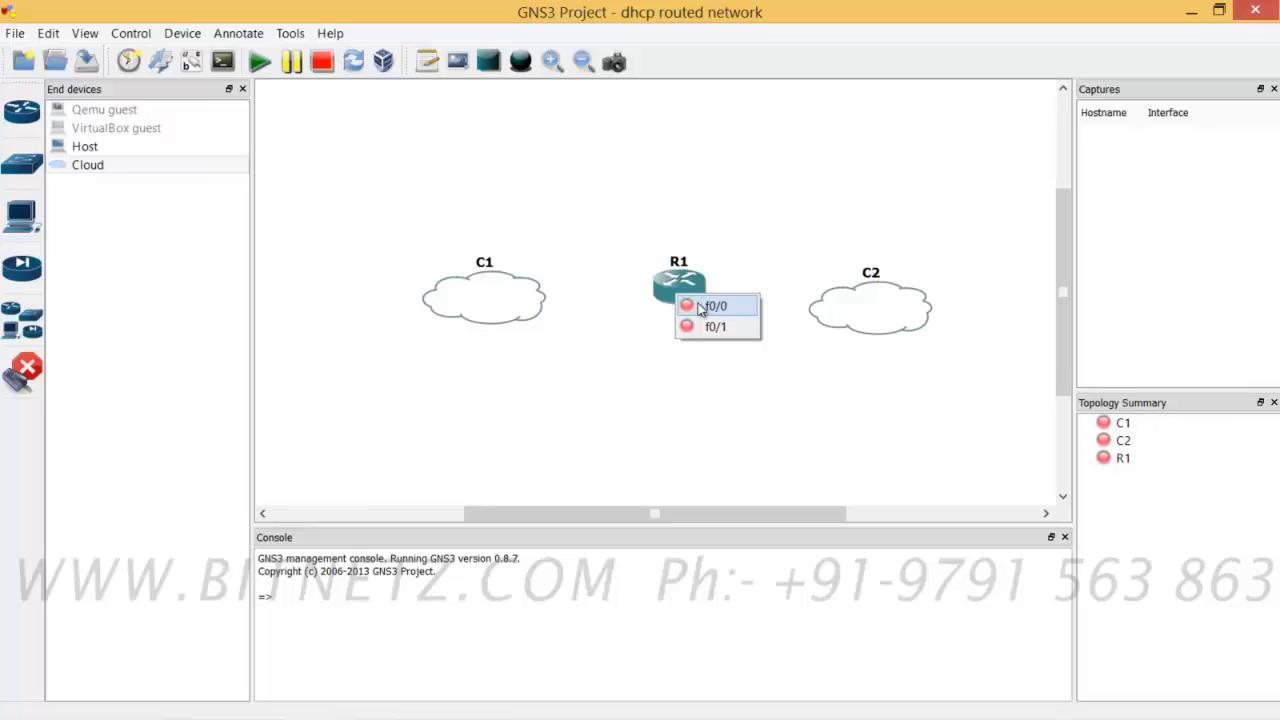
click(700, 307)
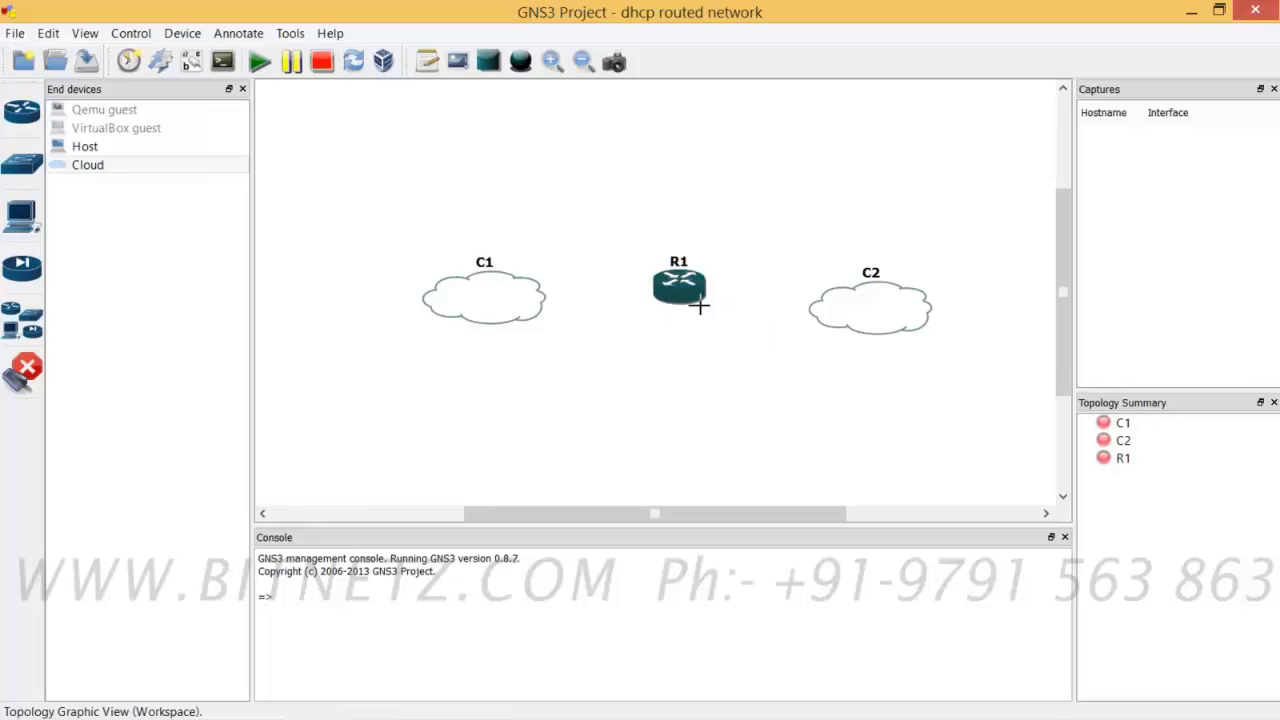
click(512, 302)
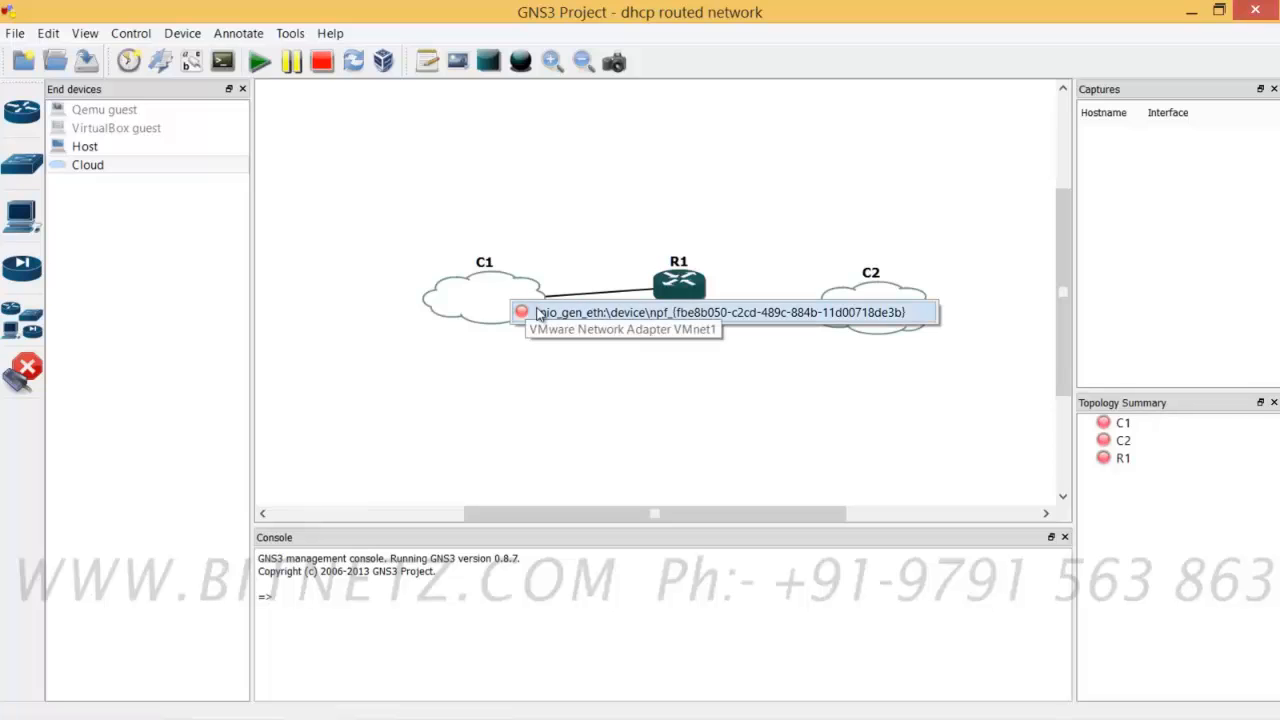
click(524, 312)
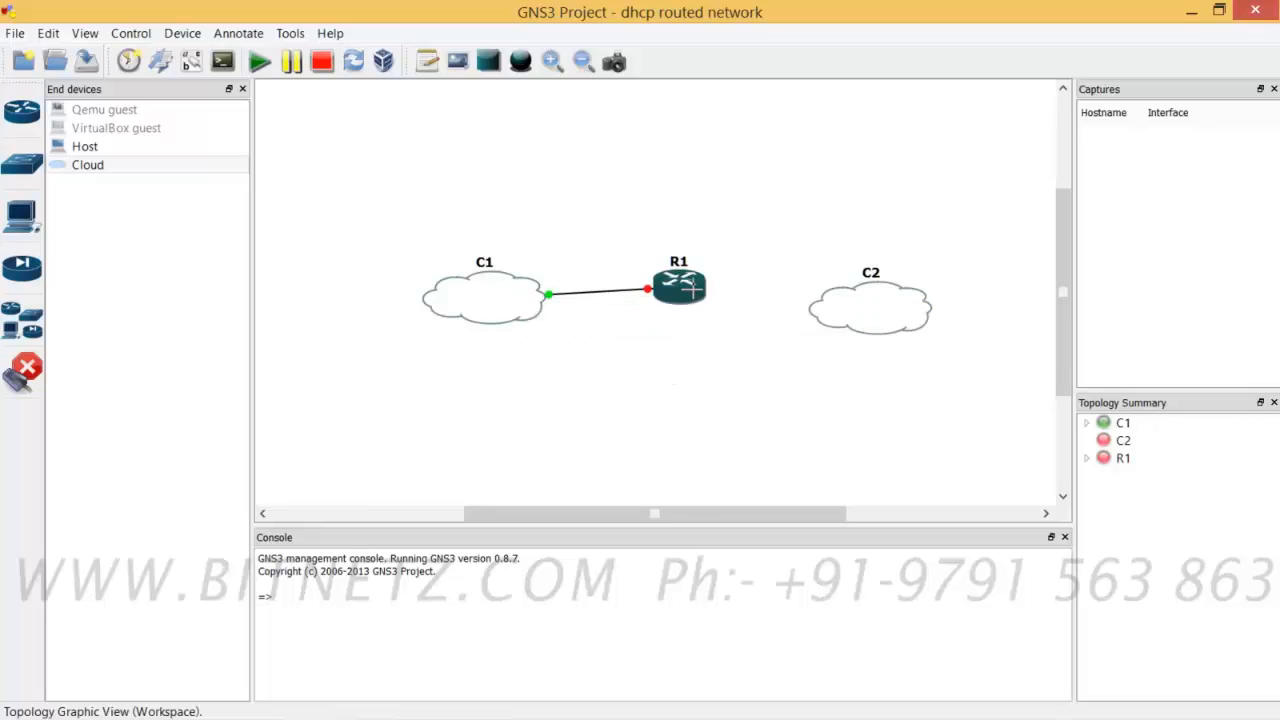
Step: Link router R1's f0/1 interface to cloud C2's generic Ethernet NIO
click(690, 289)
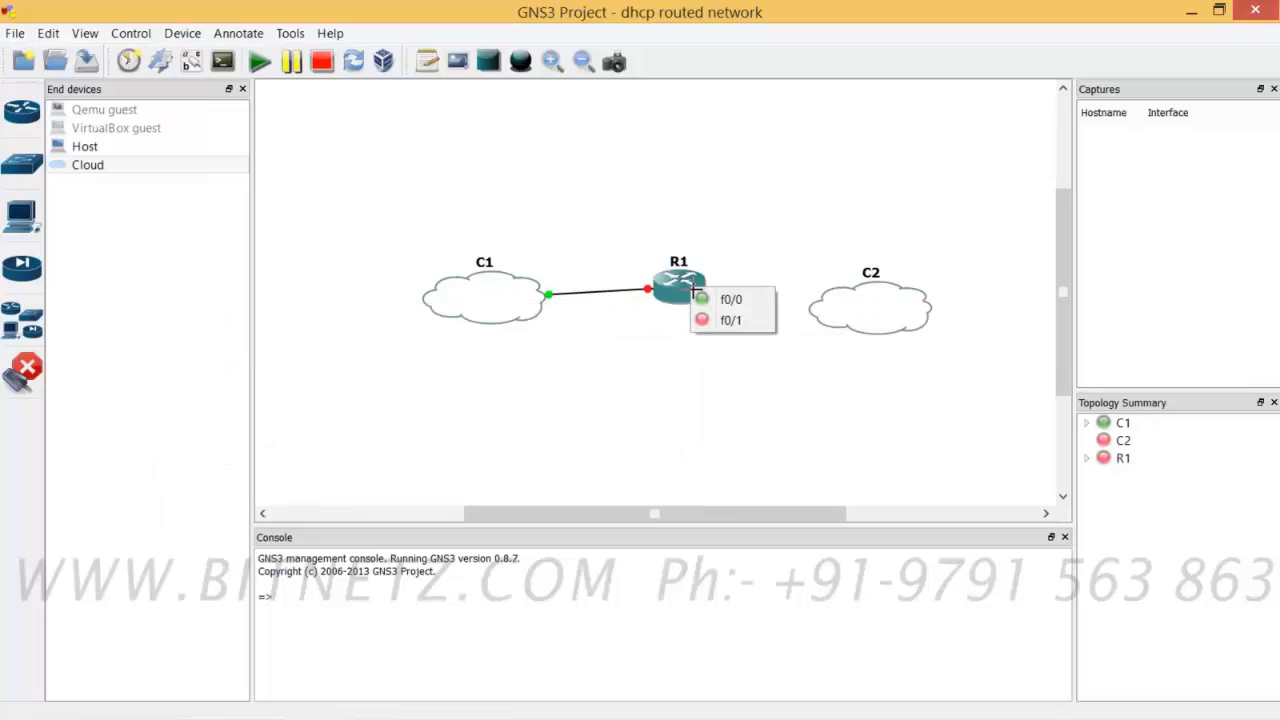
click(735, 321)
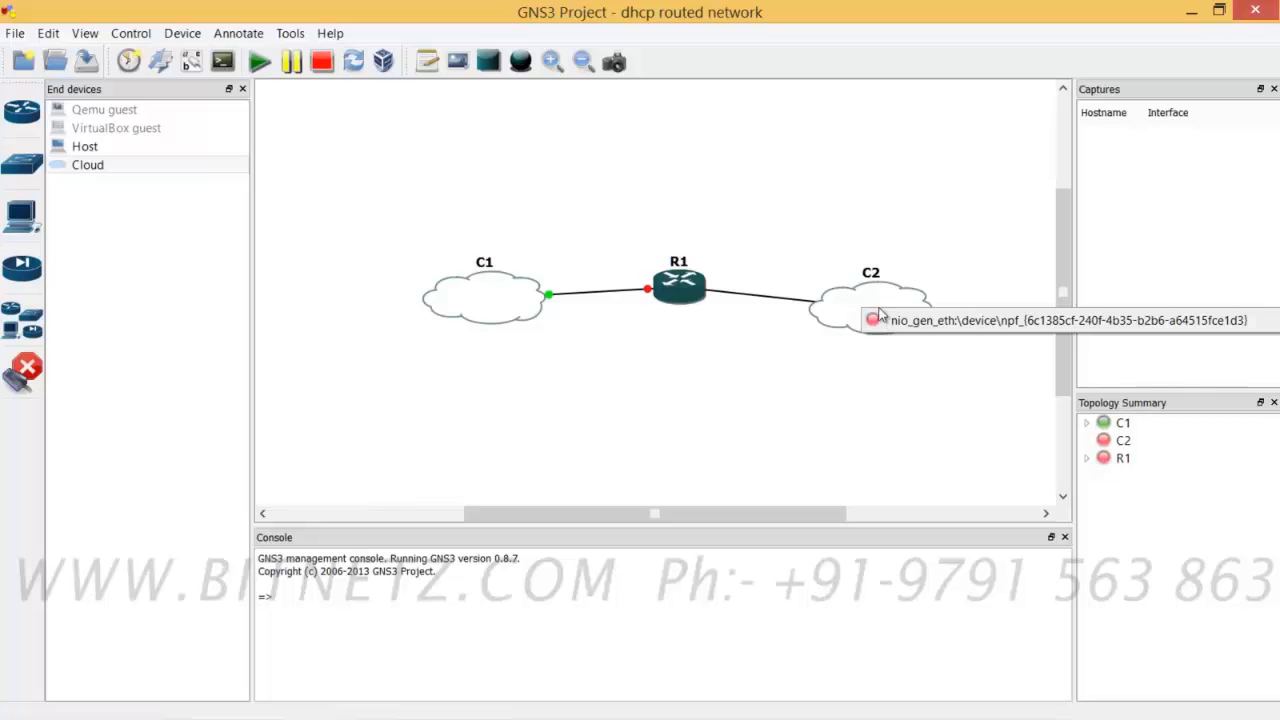
click(900, 320)
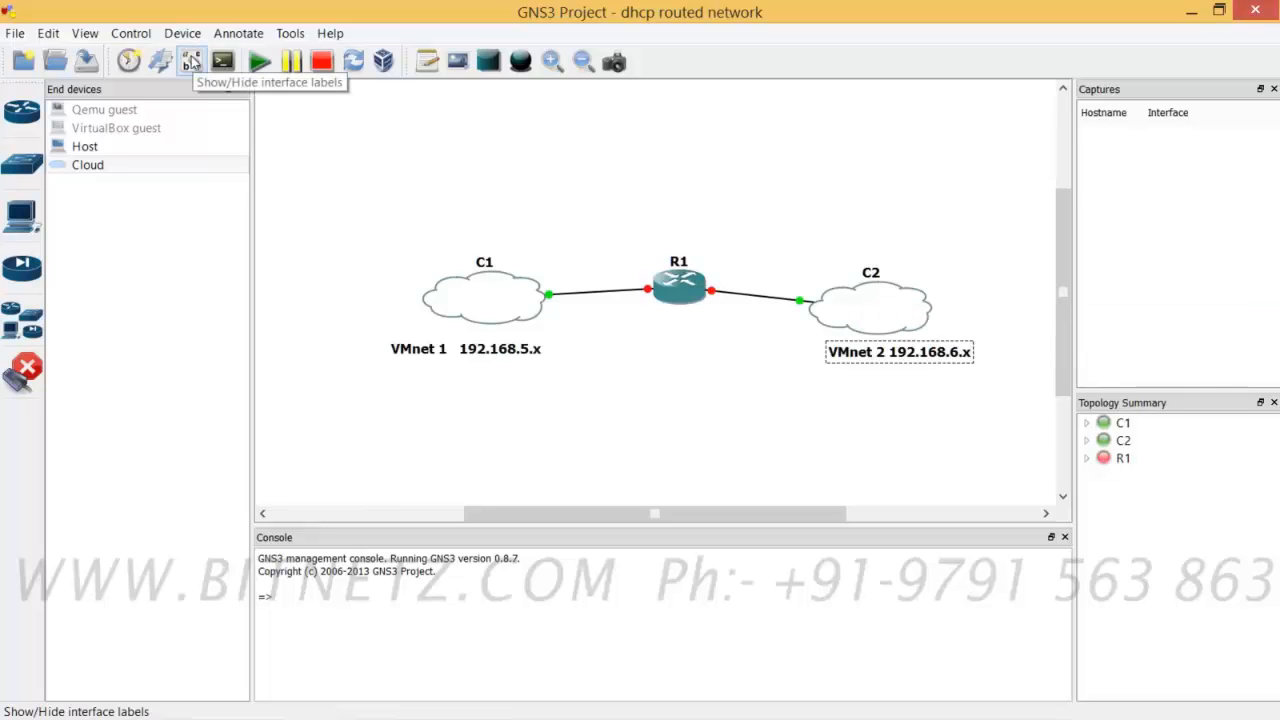
Step: Show the interface labels and delete the long nio_gen_eth labels beside clouds C1 and C2
click(191, 62)
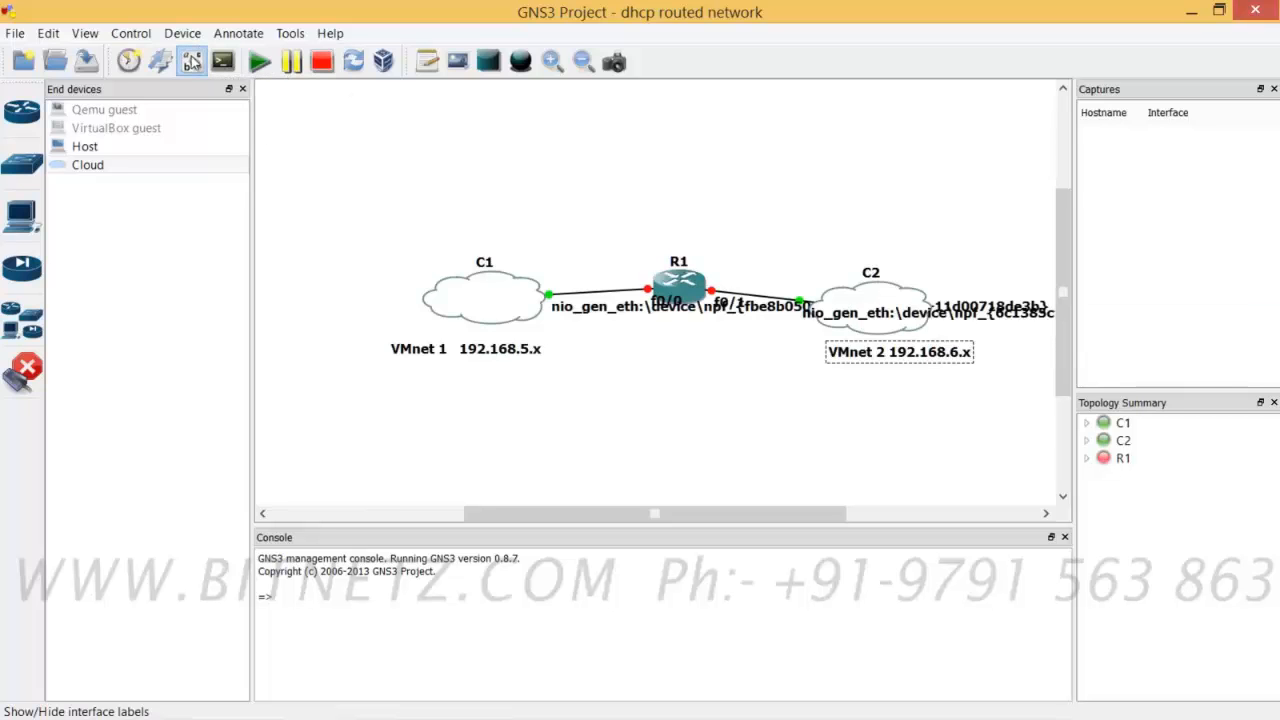
drag(590, 307, 553, 399)
key(Delete)
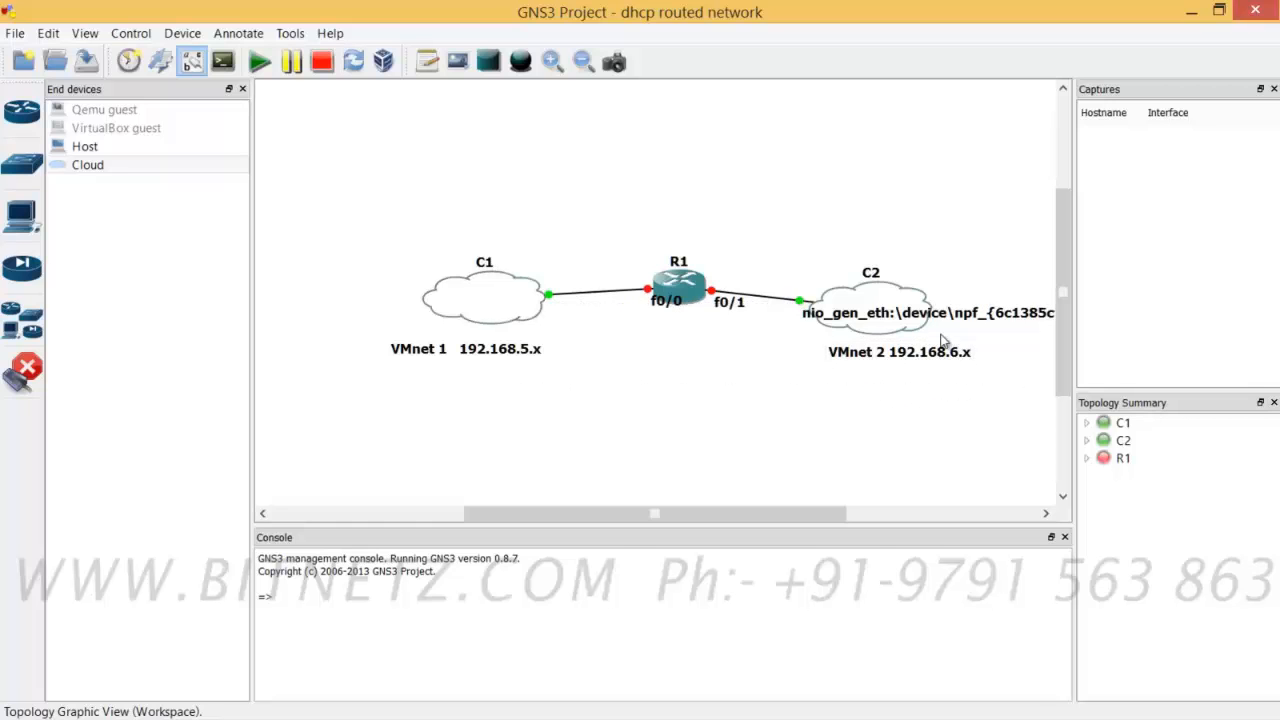
click(988, 317)
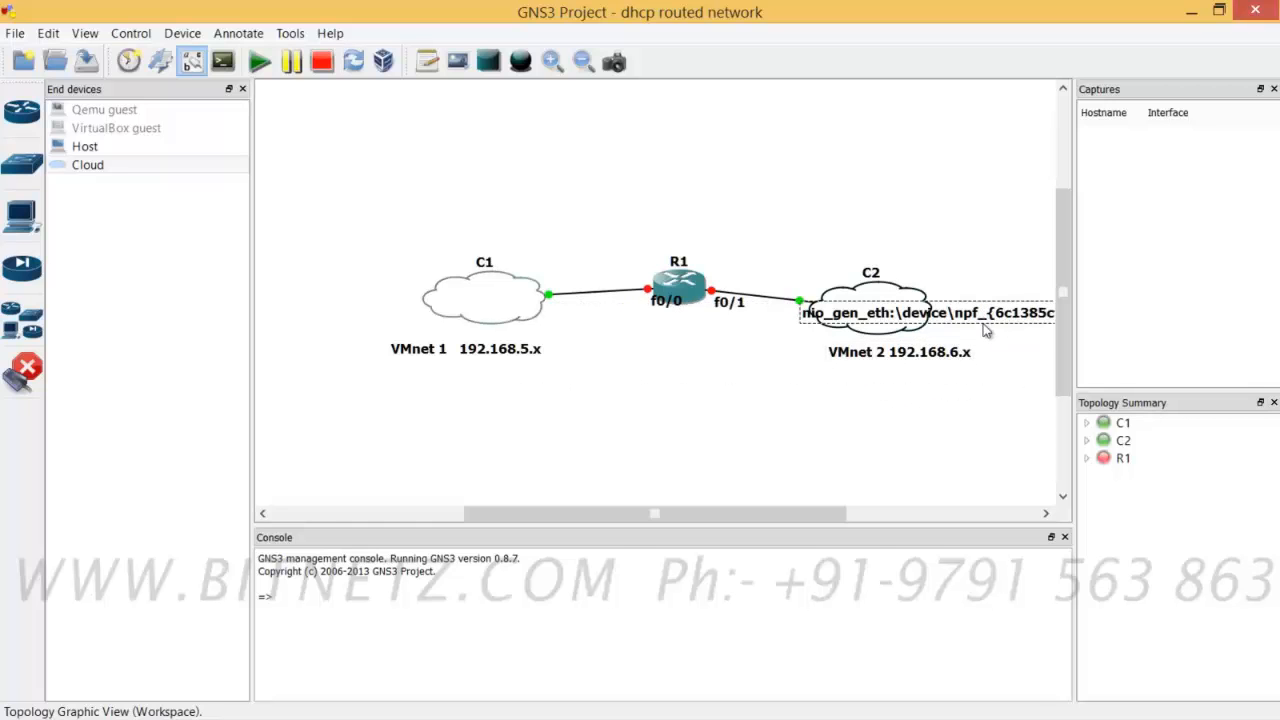
key(Delete)
Step: Move the f0/0 and f0/1 labels clear of the router and its links, one on each side below R1
drag(667, 304, 639, 316)
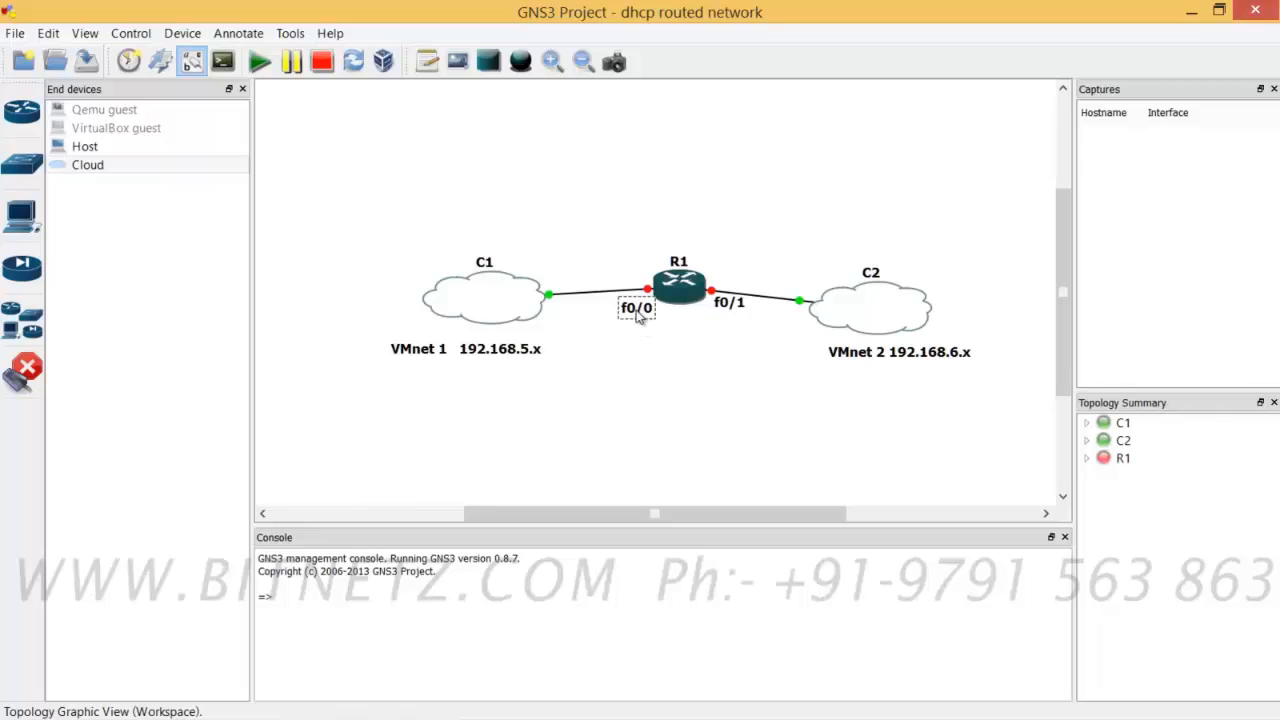
click(734, 309)
drag(734, 309, 737, 323)
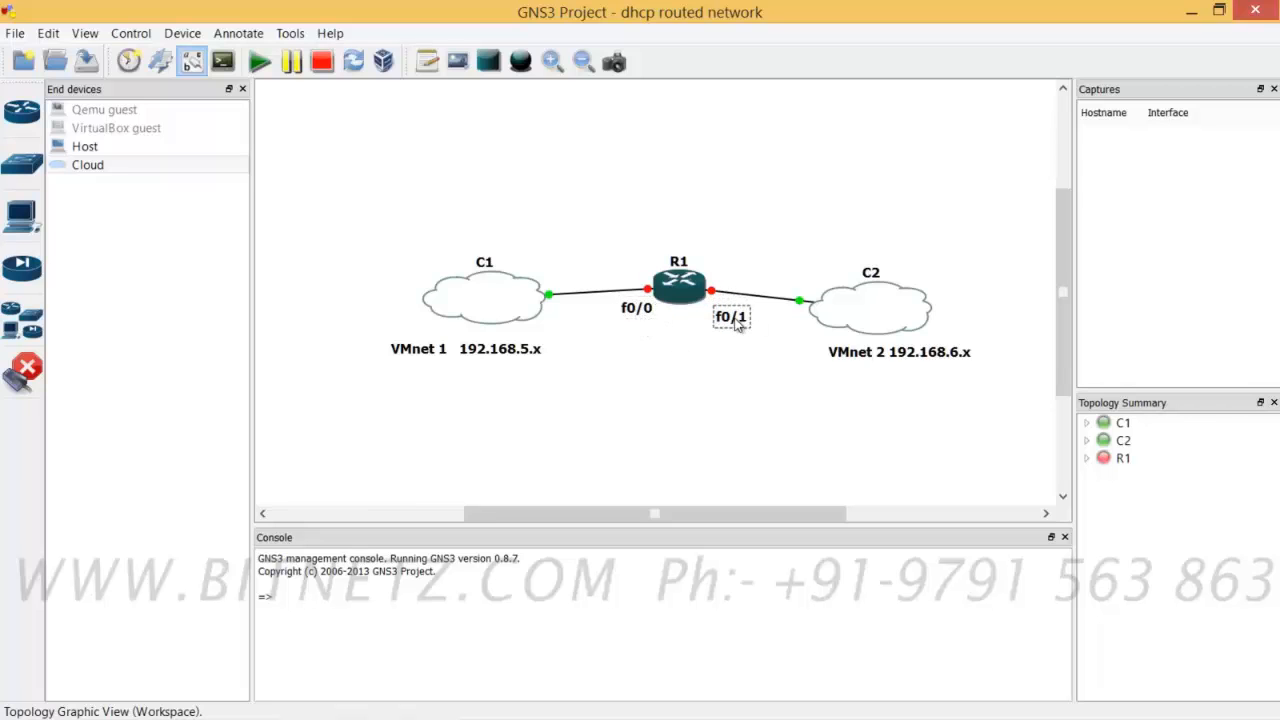
Step: Add the note 192.168.5.1 above R1's link to C1 and 192.168.6.1 above its link to C2
click(574, 257)
text(192.16)
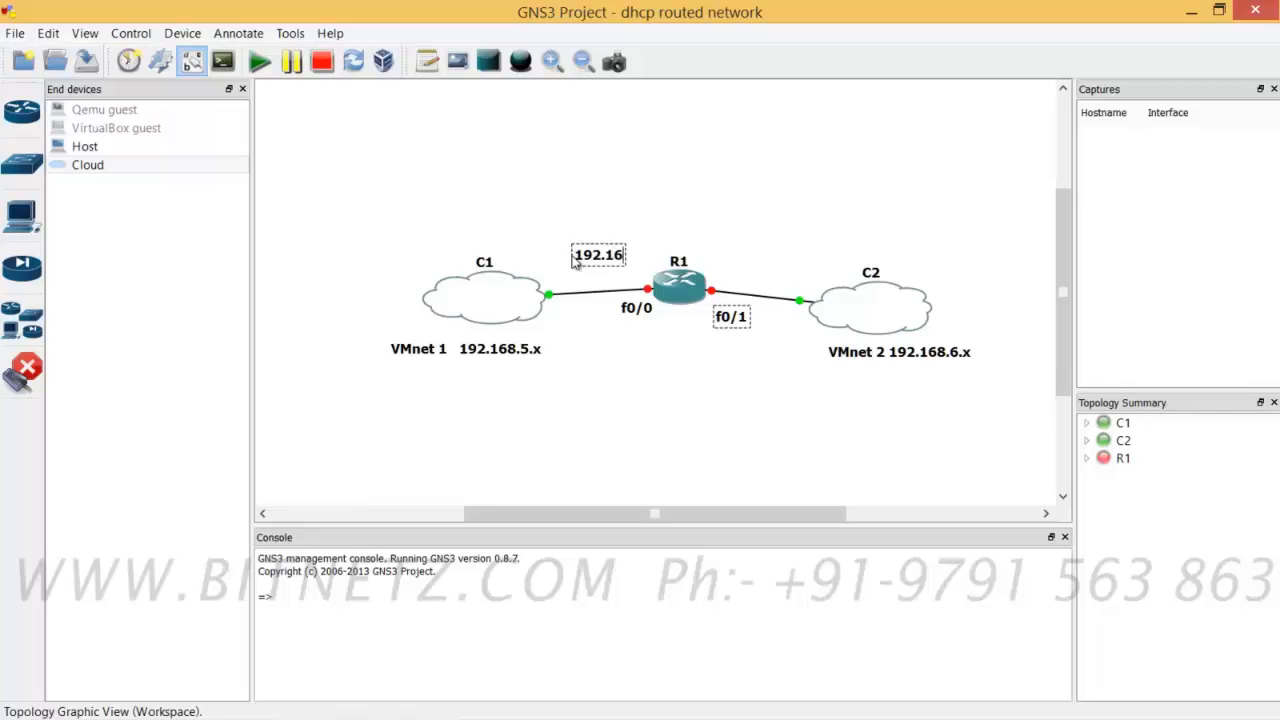
text(8.5.1)
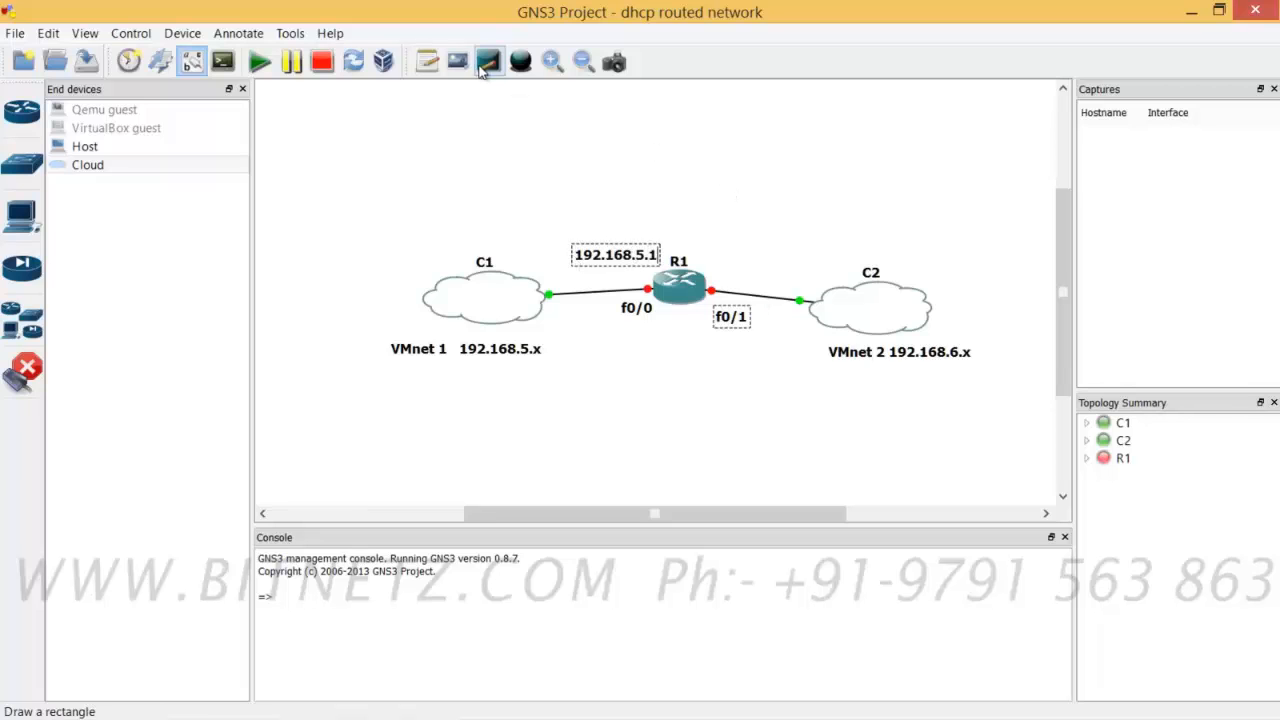
click(712, 242)
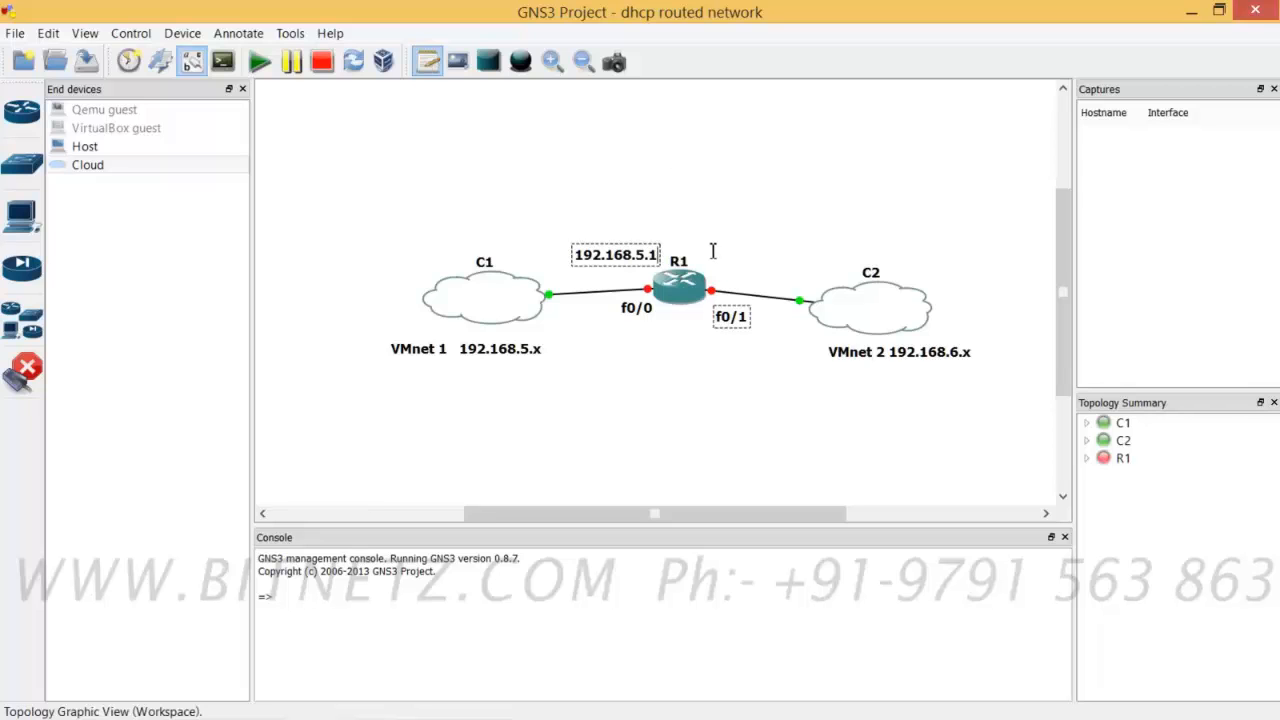
text(192)
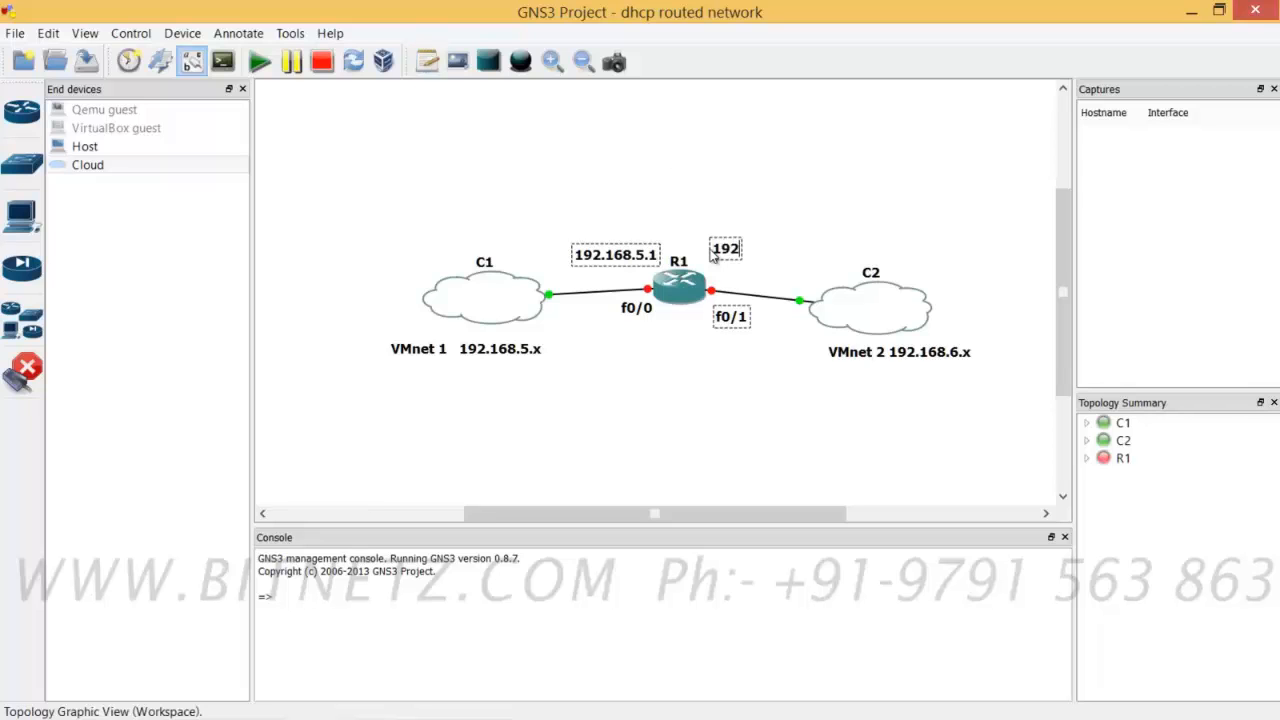
text(.168.6.1)
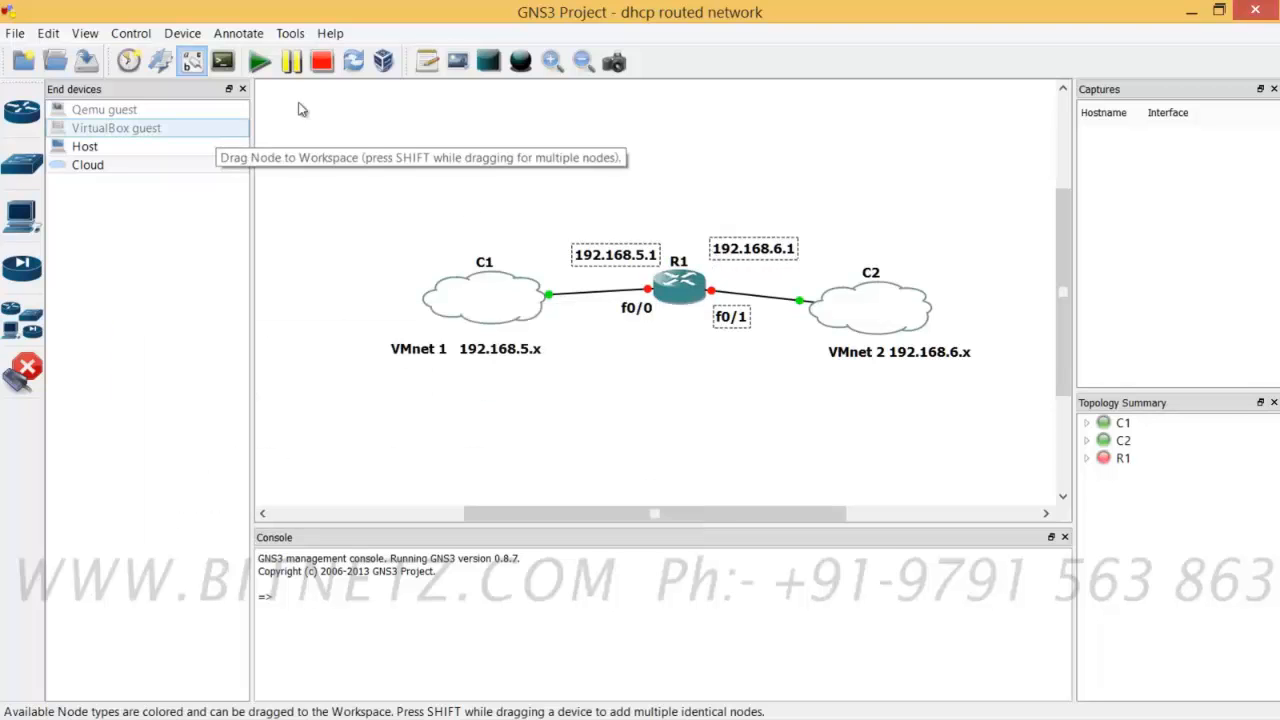
Step: Start all devices, open a console connection to all devices, and resize the R1 console so the topology stays visible
click(259, 63)
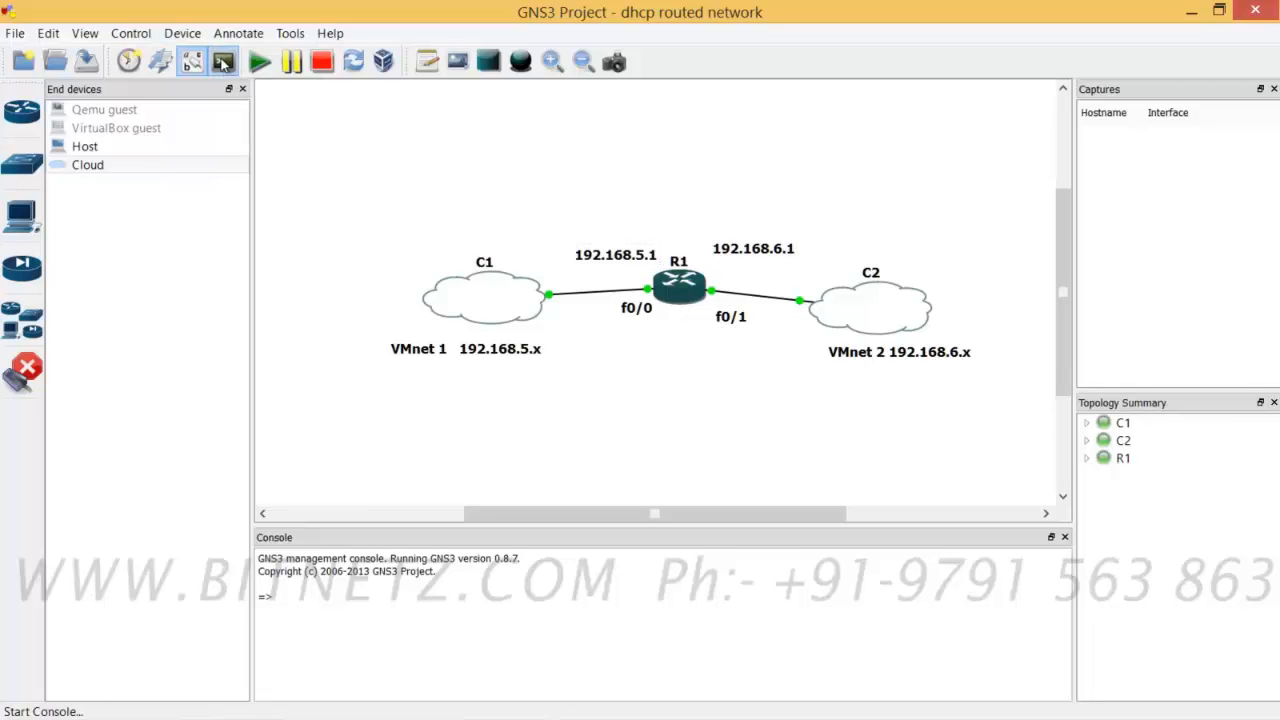
click(224, 62)
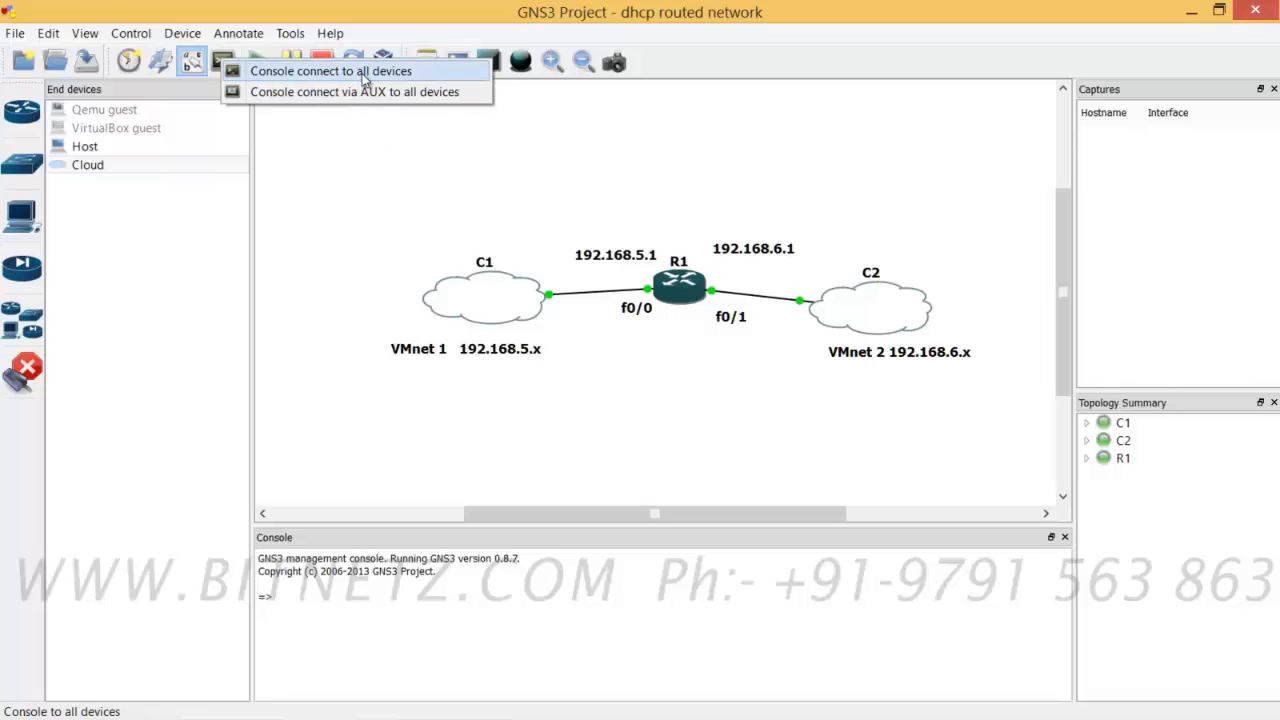
click(364, 78)
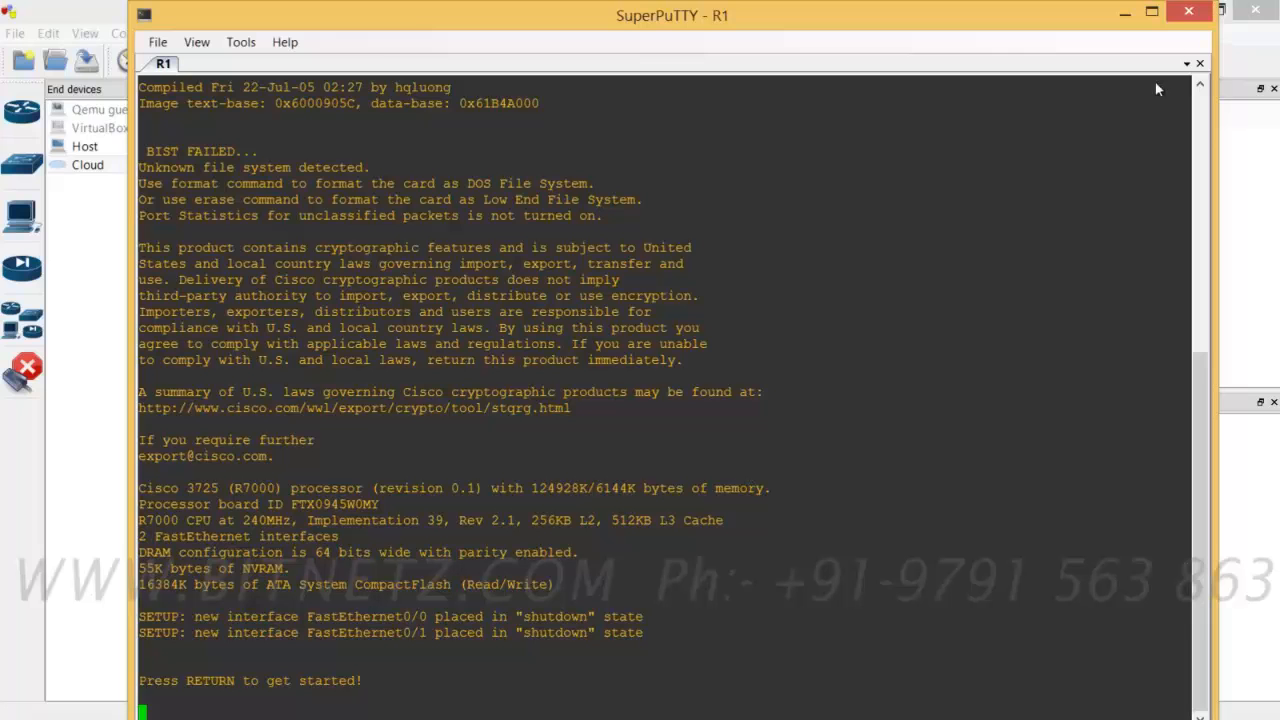
click(1155, 10)
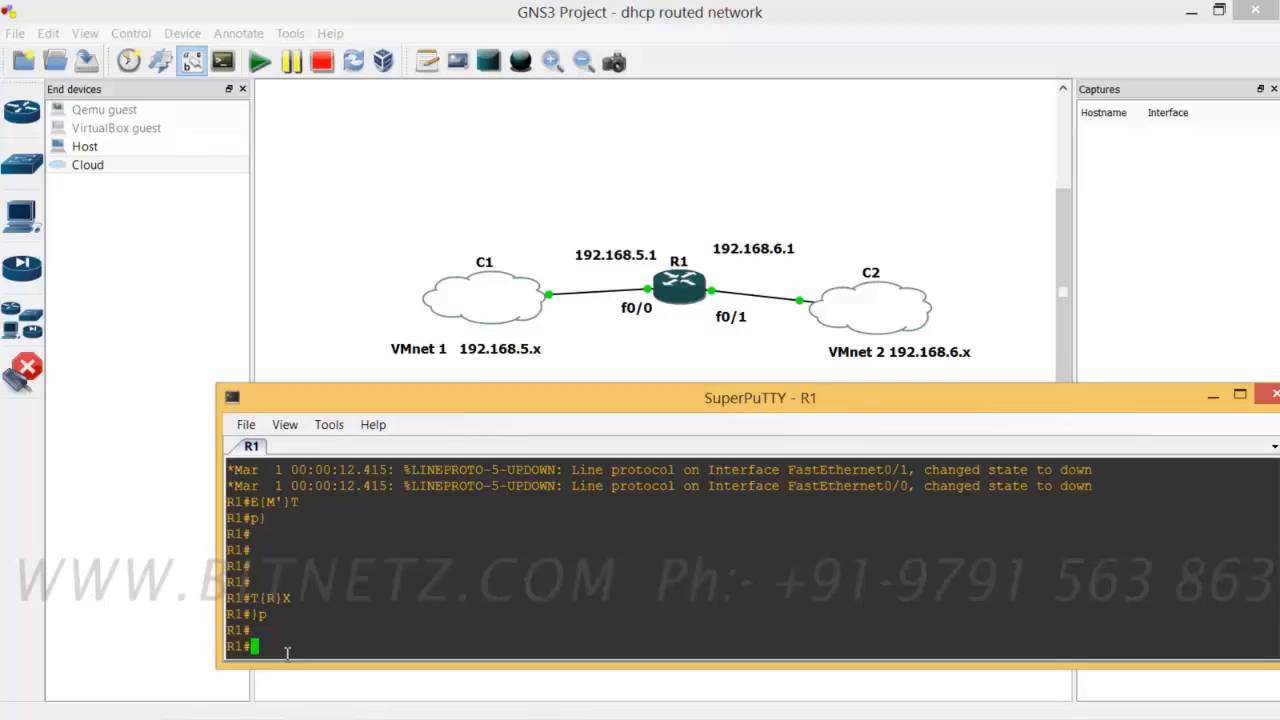
Step: Enter privileged mode with enable and global configuration mode with conf t on R1
text(enable)
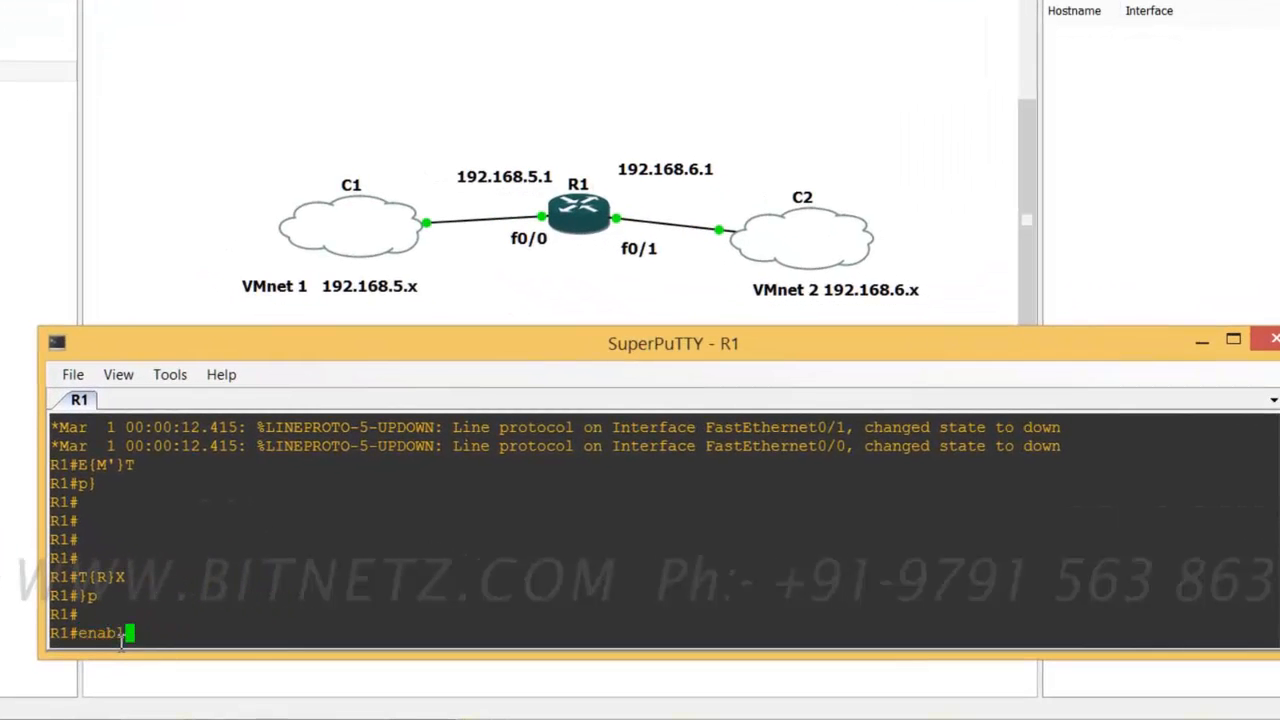
key(Return)
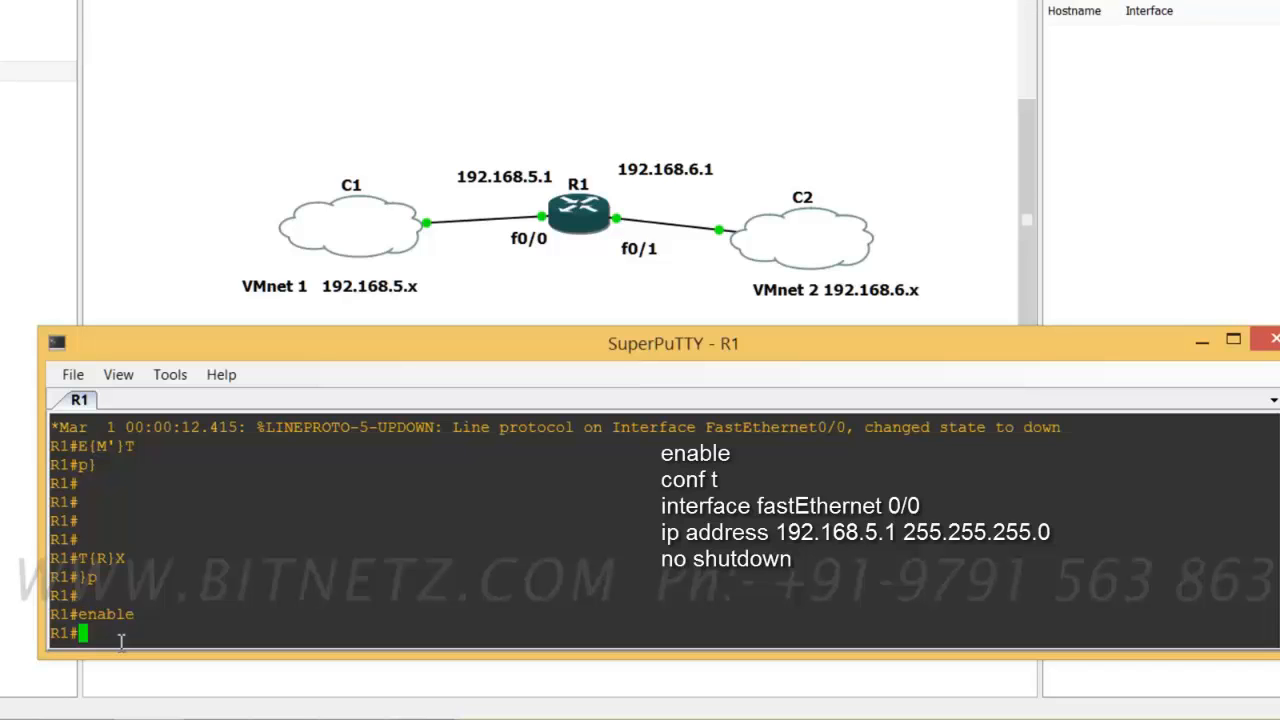
text(conf t)
key(Return)
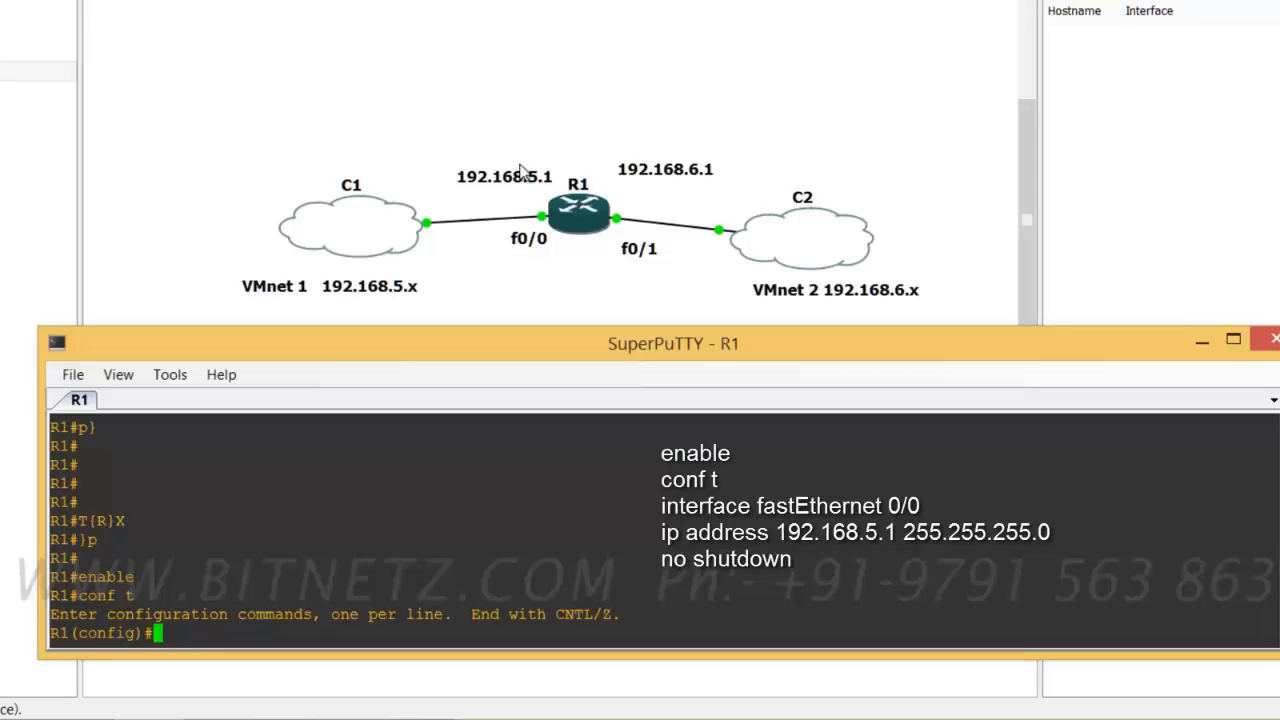
Step: Enter interface configuration mode for fastEthernet 0/0 on R1
text(int)
key(Tab)
text(fa)
key(Tab)
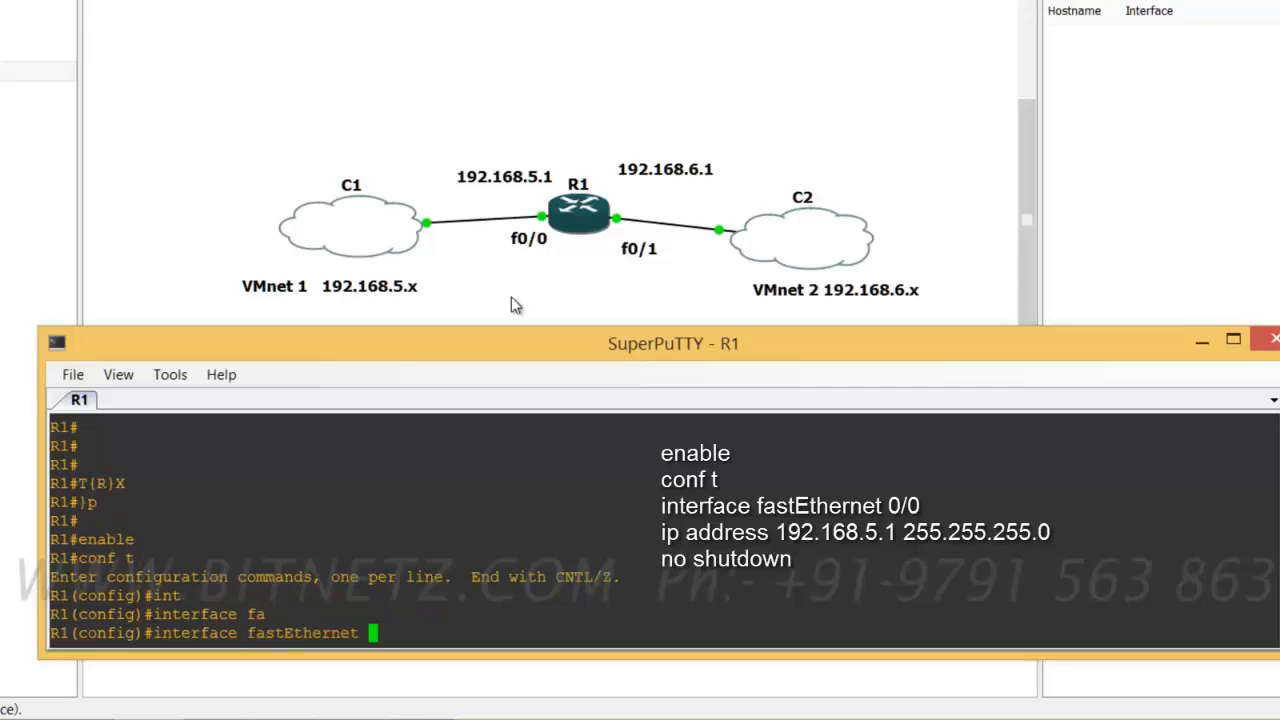
text(0/0)
key(Return)
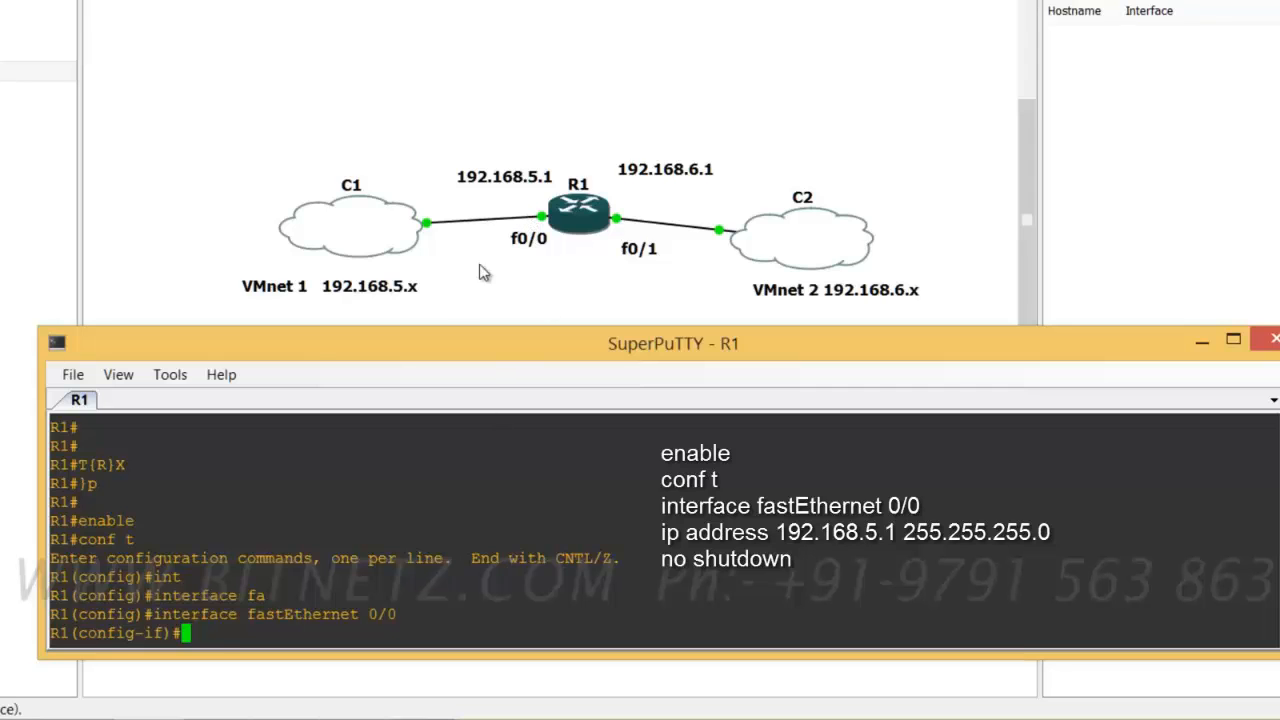
Step: Assign IP address 192.168.5.1 with mask 255.255.255.0 to R1's fastEthernet 0/0
text(ip ad)
key(Tab)
text(d)
key(Tab)
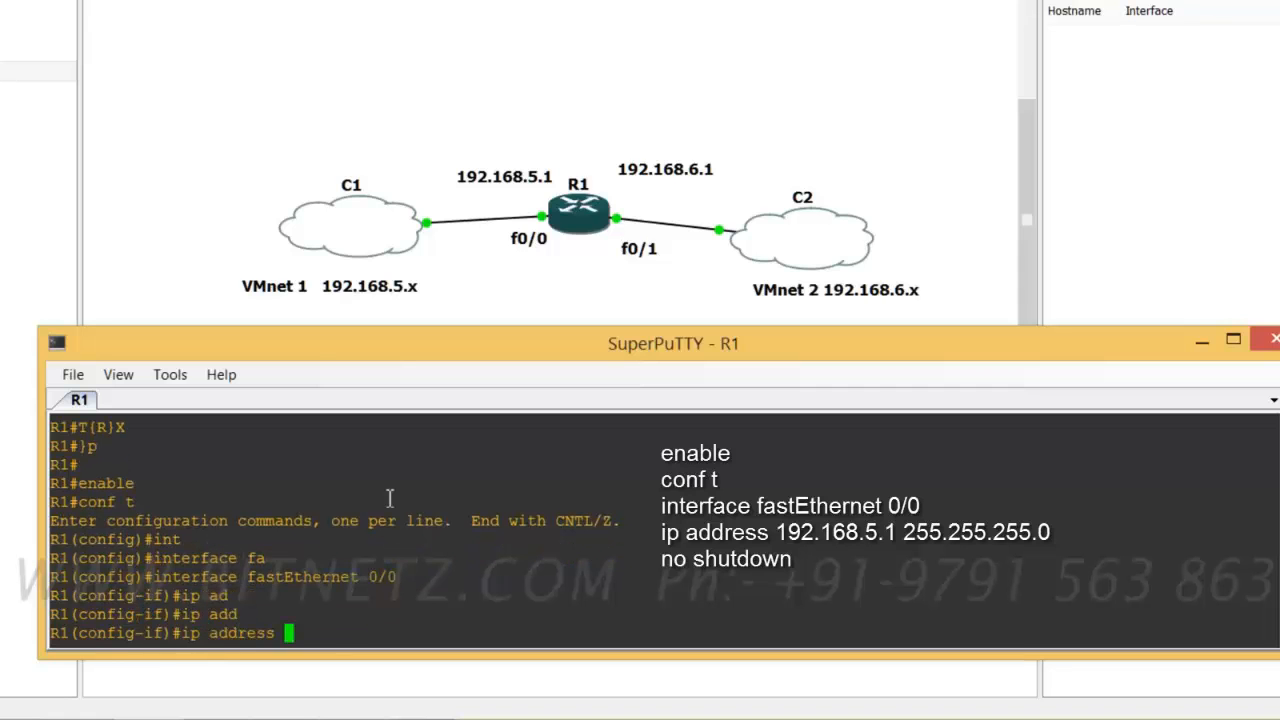
text(192.168.5.1)
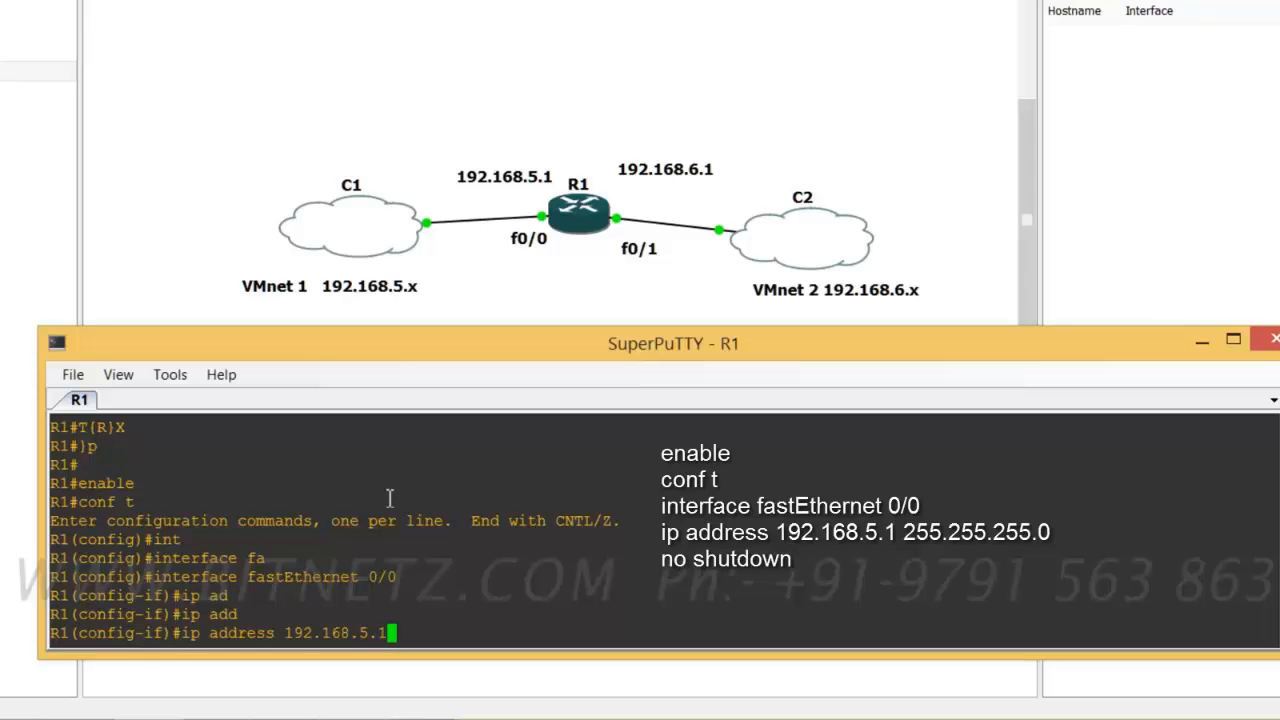
text( 255.255.255.0)
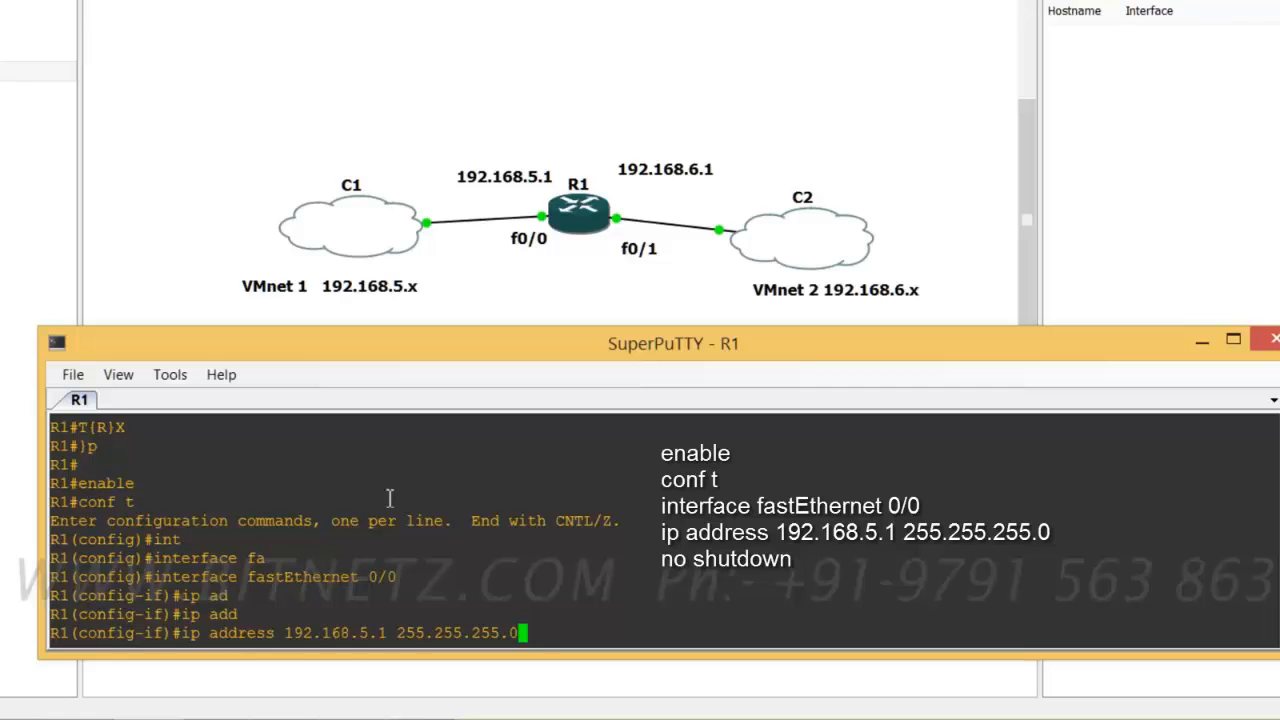
key(Return)
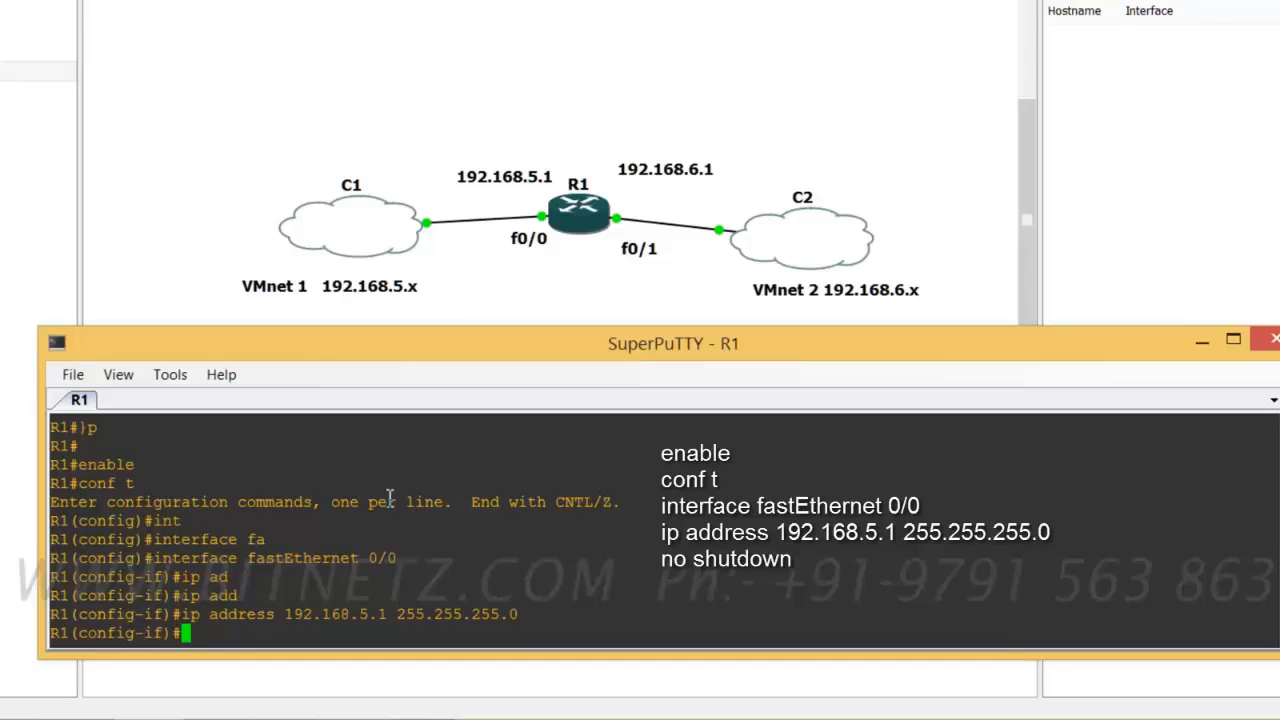
Step: Enable R1's fastEthernet 0/0 interface with the no shutdown command
text(no shu)
key(Tab)
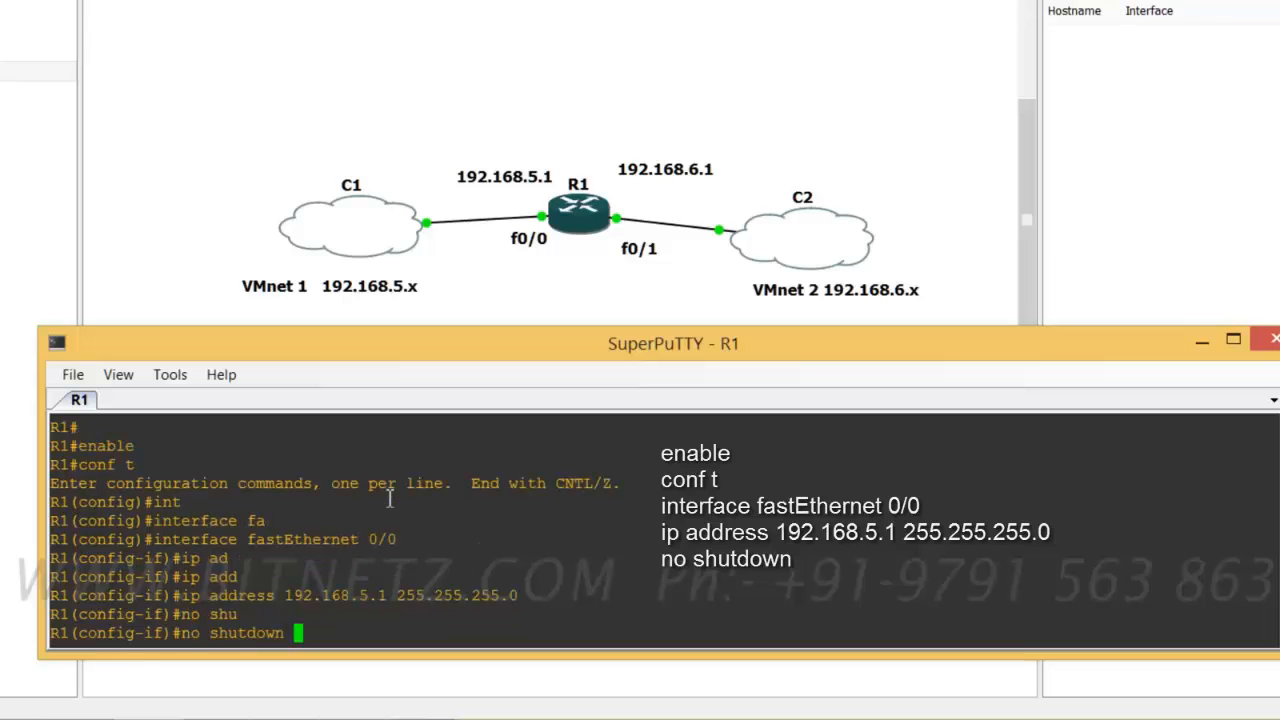
key(Return)
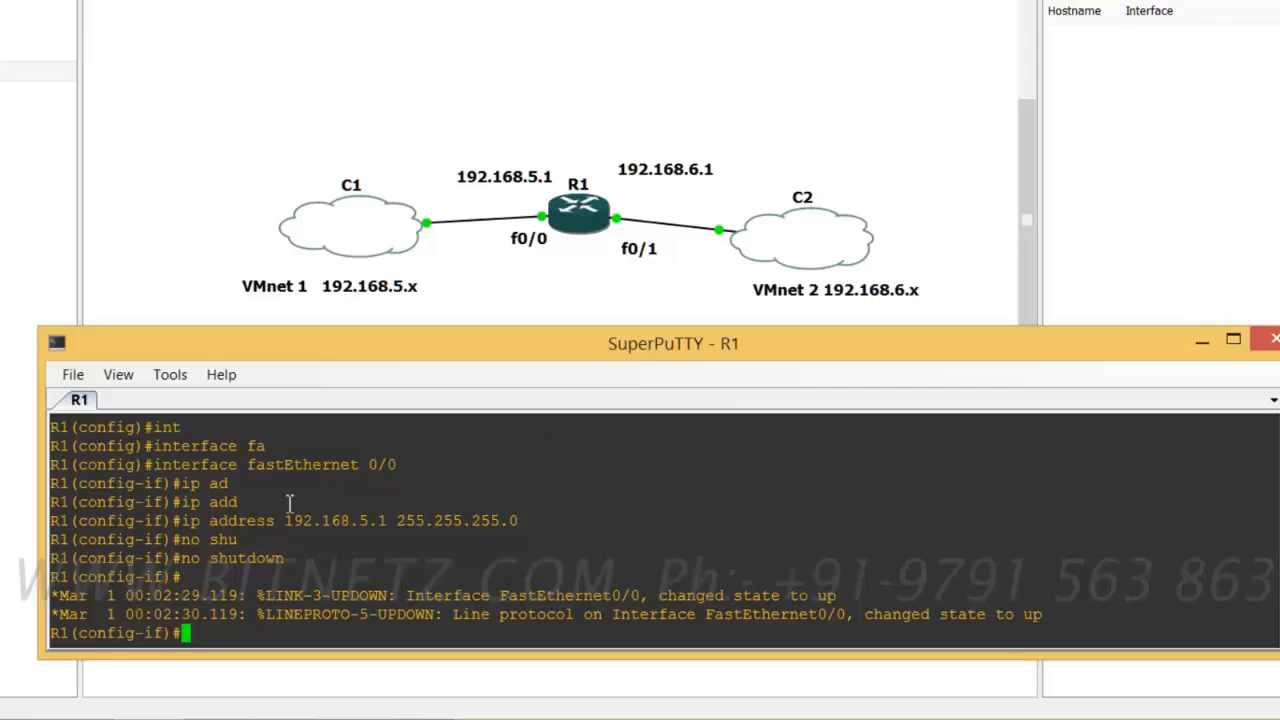
Step: Enter interface configuration mode for fastEthernet 0/1 on R1
key(Up)
key(Up)
key(Up)
key(Up)
key(Up)
key(Up)
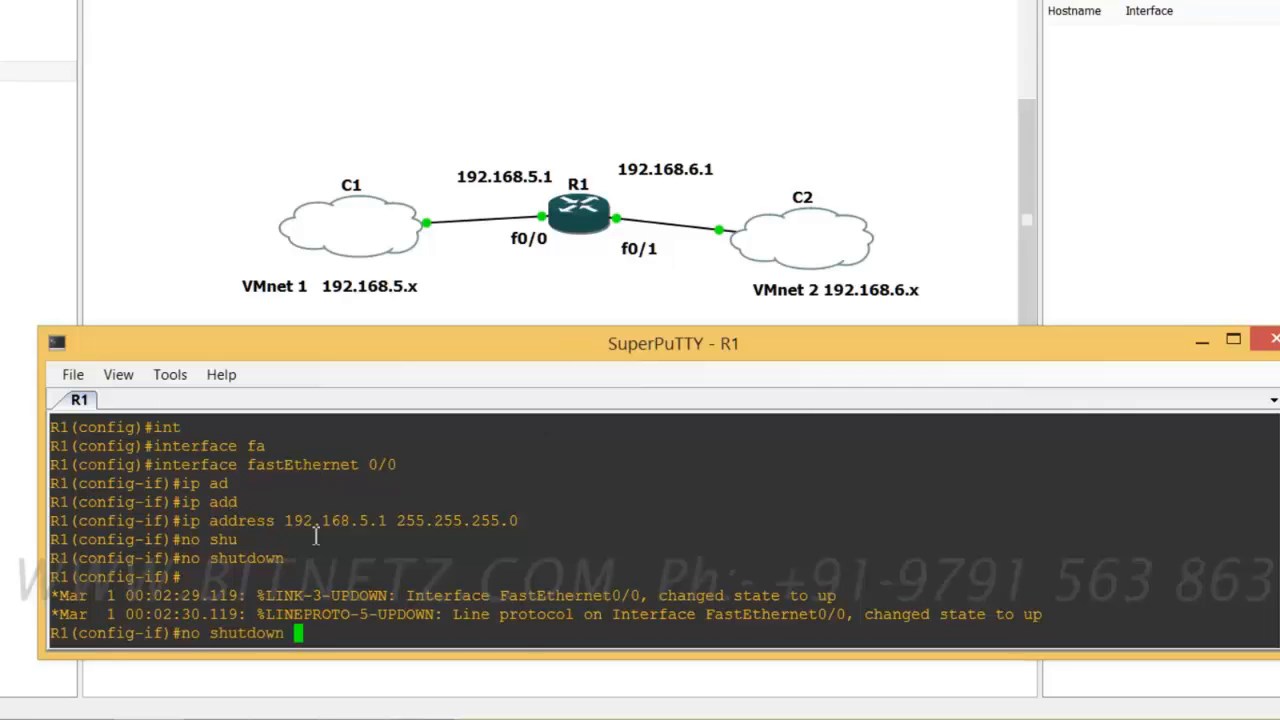
key(BackSpace)
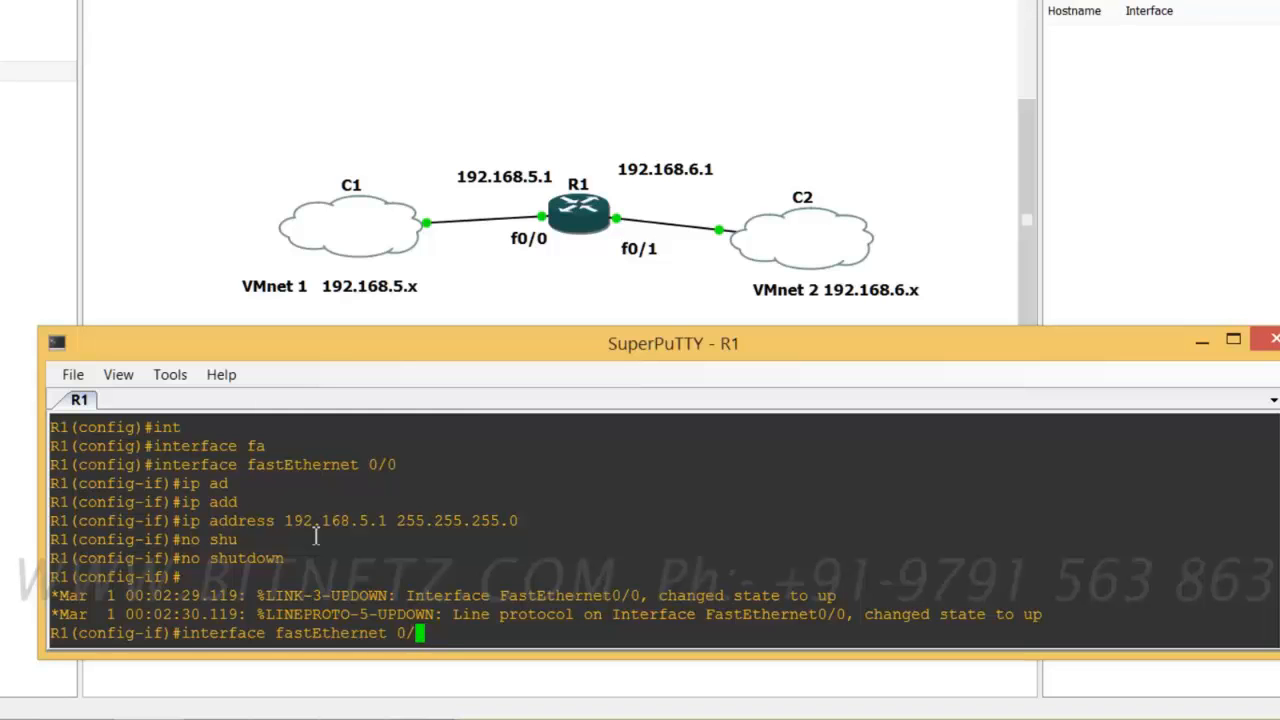
text(1)
key(Return)
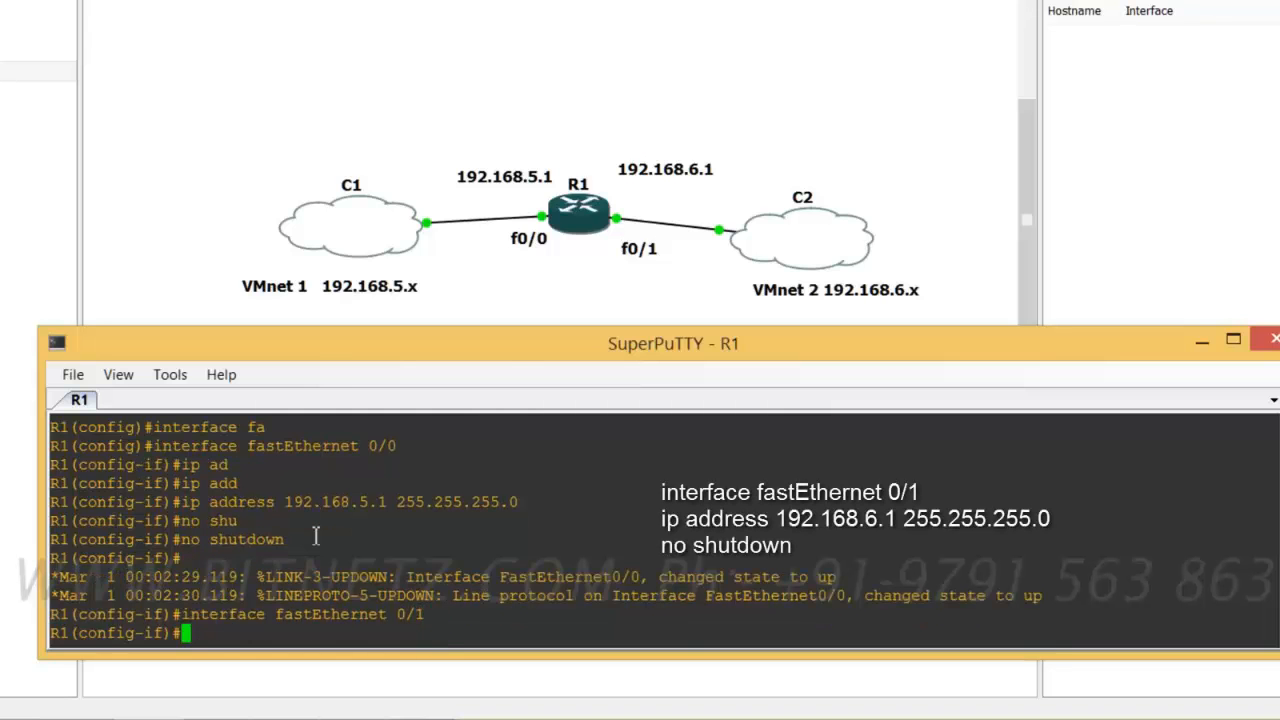
Step: Assign IP address 192.168.6.1 with mask 255.255.255.0 to R1's fastEthernet 0/1
key(Up)
key(Up)
key(Up)
key(Up)
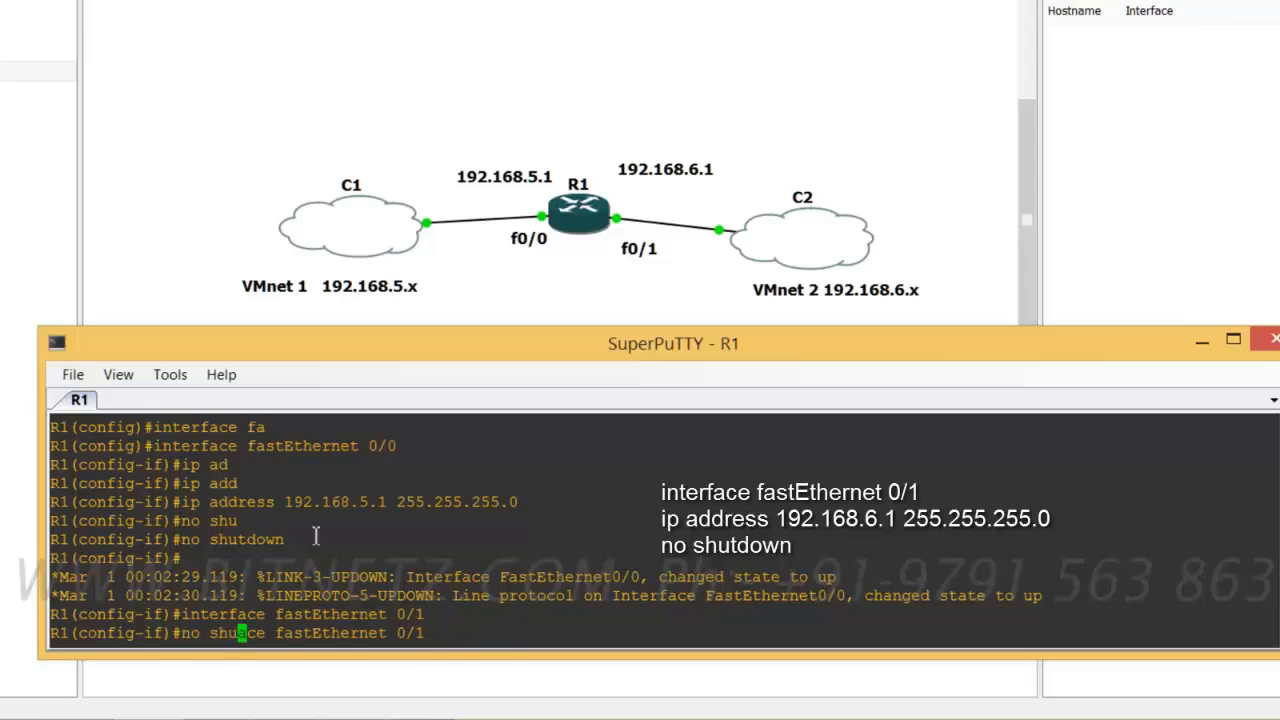
key(Left)
key(Left)
key(Left)
key(Left)
key(Left)
key(Left)
key(Left)
key(Left)
key(Left)
key(Left)
key(Left)
key(Left)
key(Left)
key(Left)
key(Left)
key(Left)
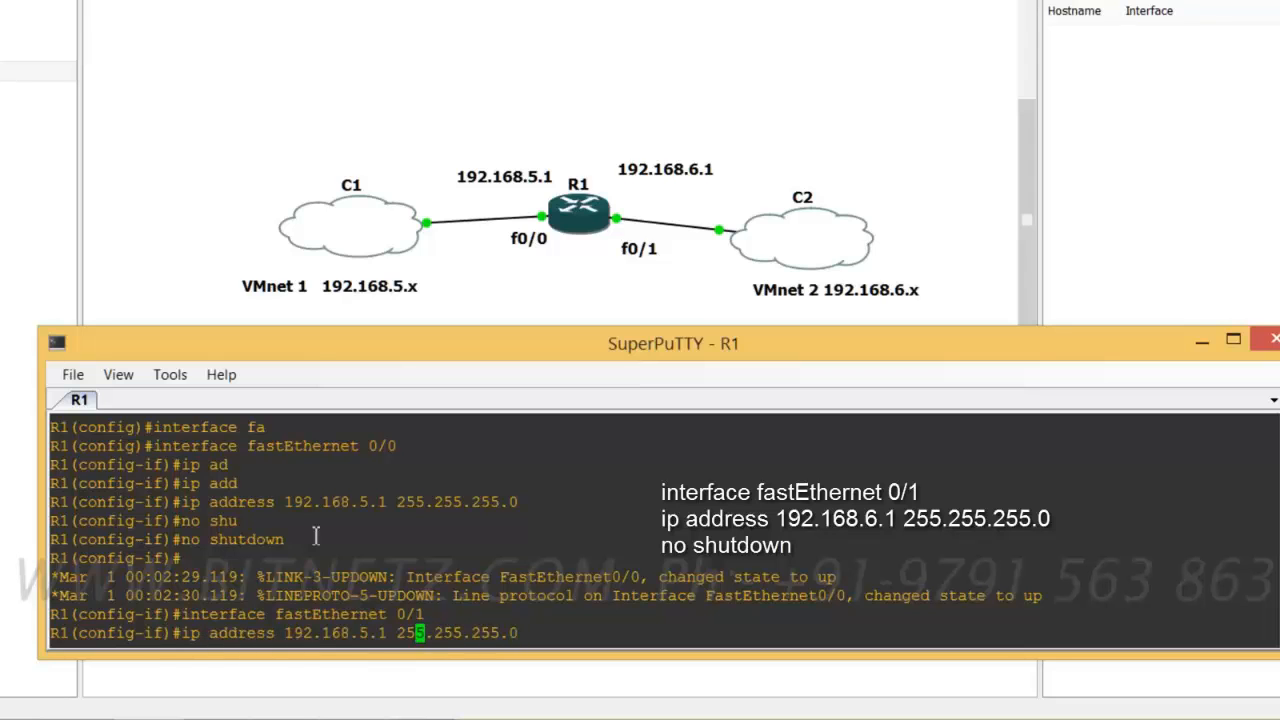
key(BackSpace)
text(6)
key(Right)
key(Right)
key(Right)
key(Right)
key(Right)
key(Right)
key(Right)
key(Right)
key(Right)
key(Right)
key(Right)
key(Right)
key(Right)
key(Right)
key(Right)
key(Right)
key(Return)
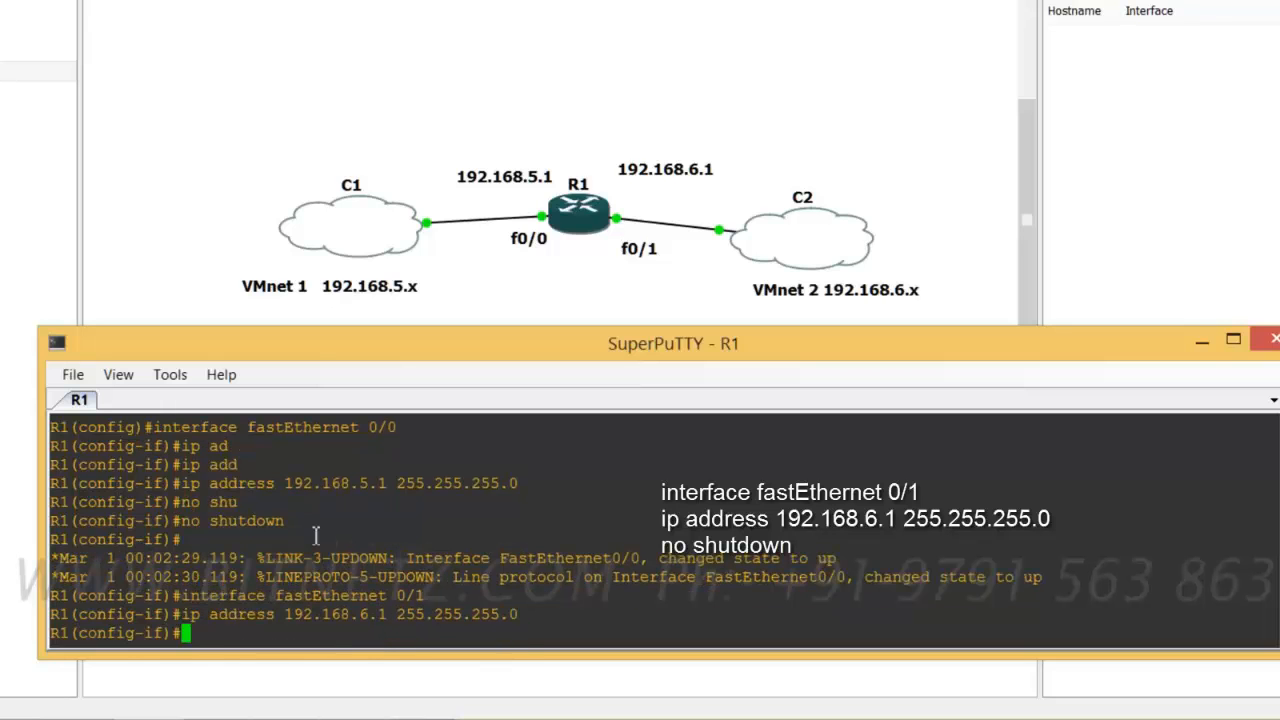
Step: Enable R1's fastEthernet 0/1 interface with the no shutdown command
key(Up)
key(Up)
key(Up)
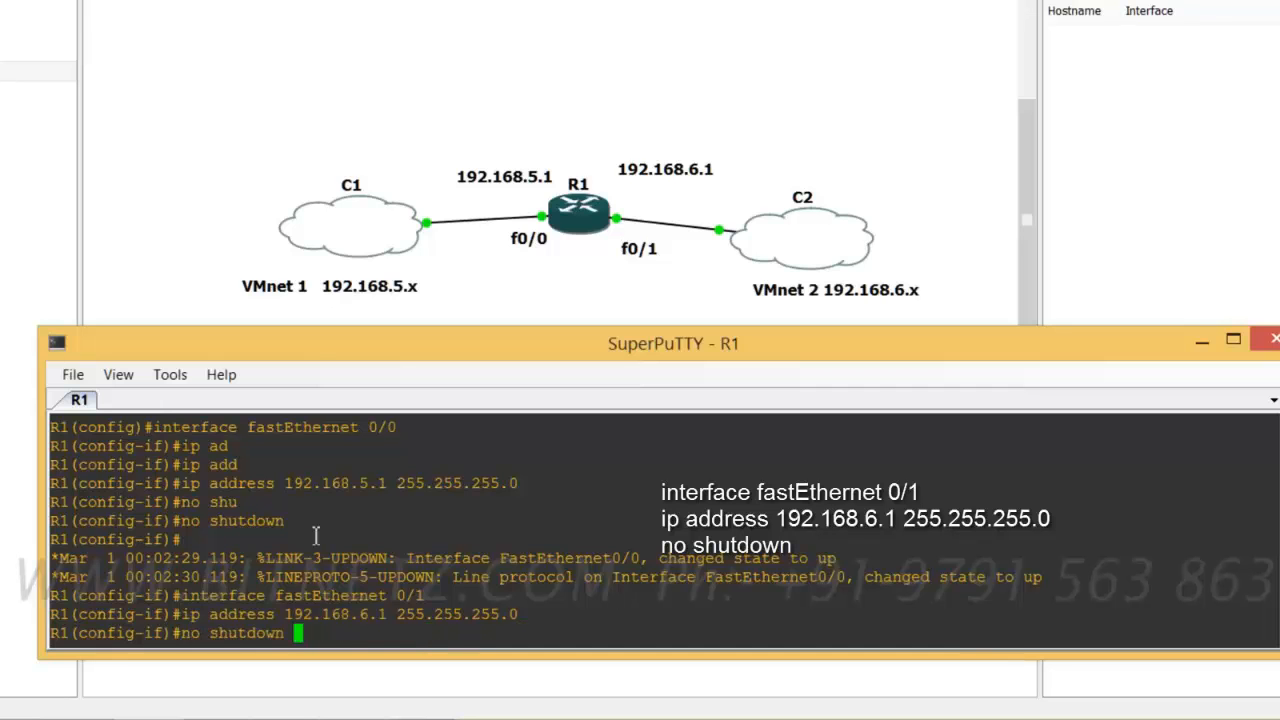
key(Return)
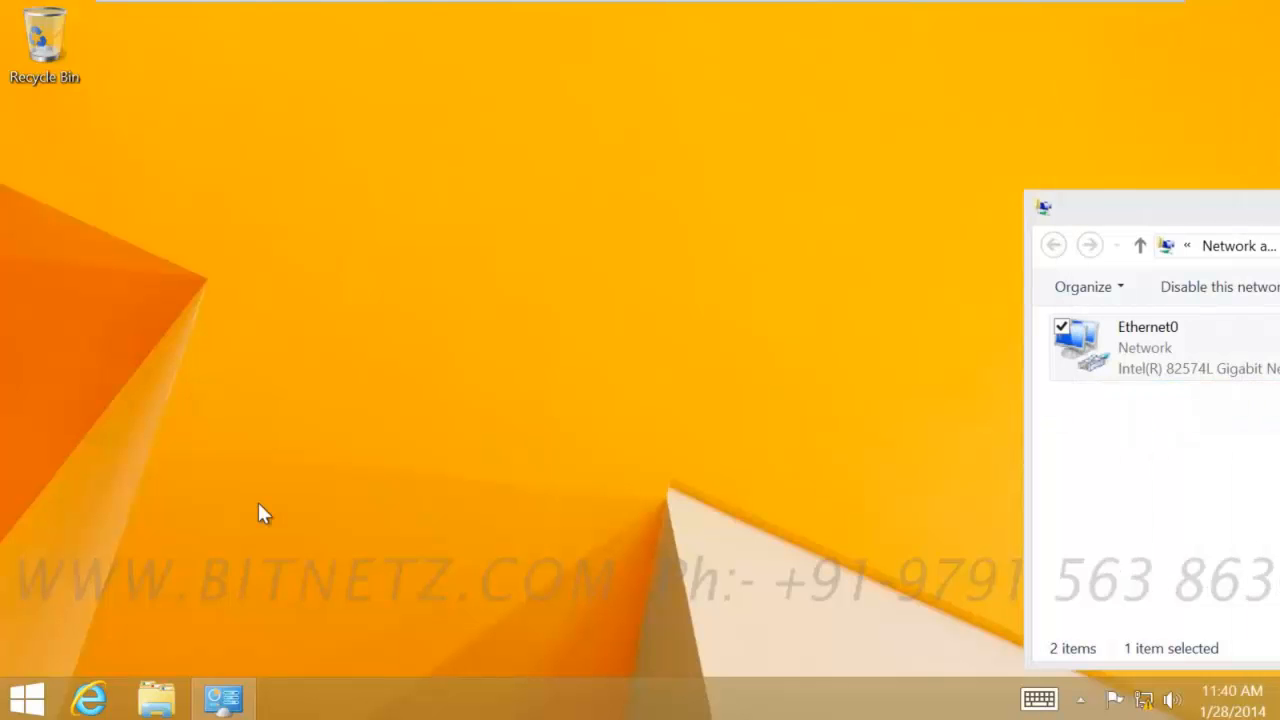
Step: Open a command prompt on the Windows client and check its full IP configuration with ipconfig /all
key(super+r)
text(cmd)
key(Return)
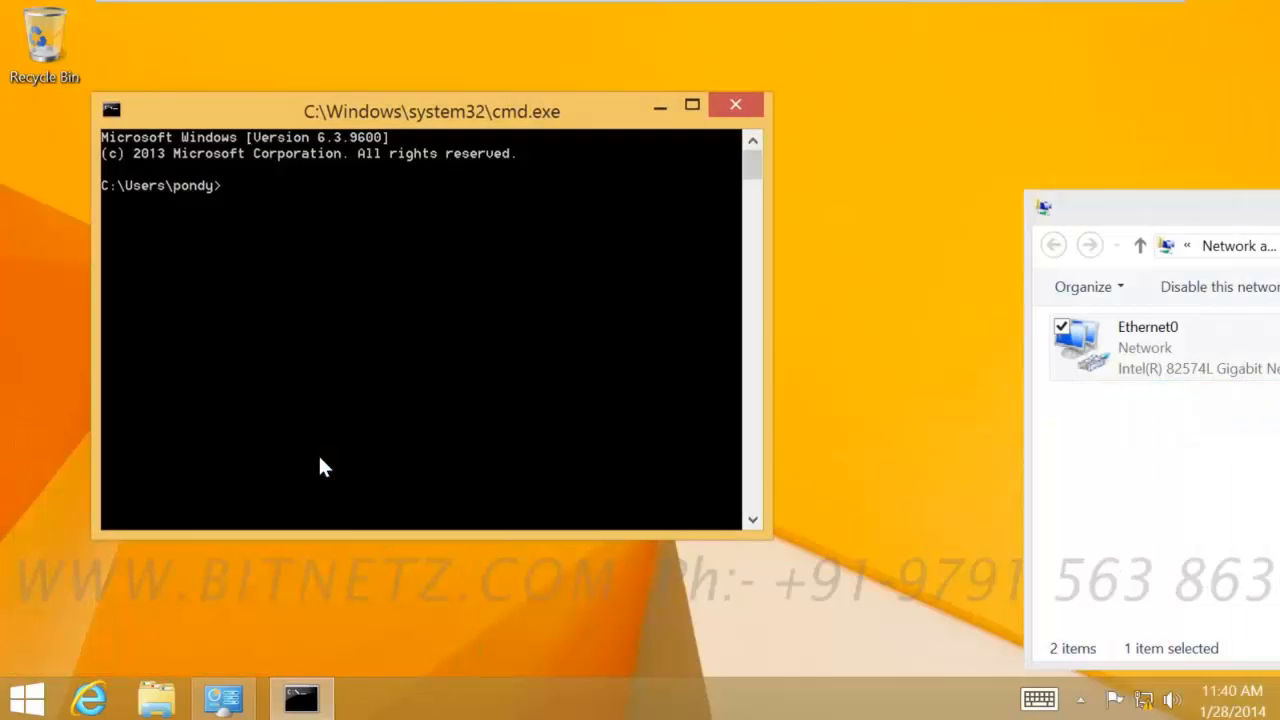
text(ipconfig /all)
key(Return)
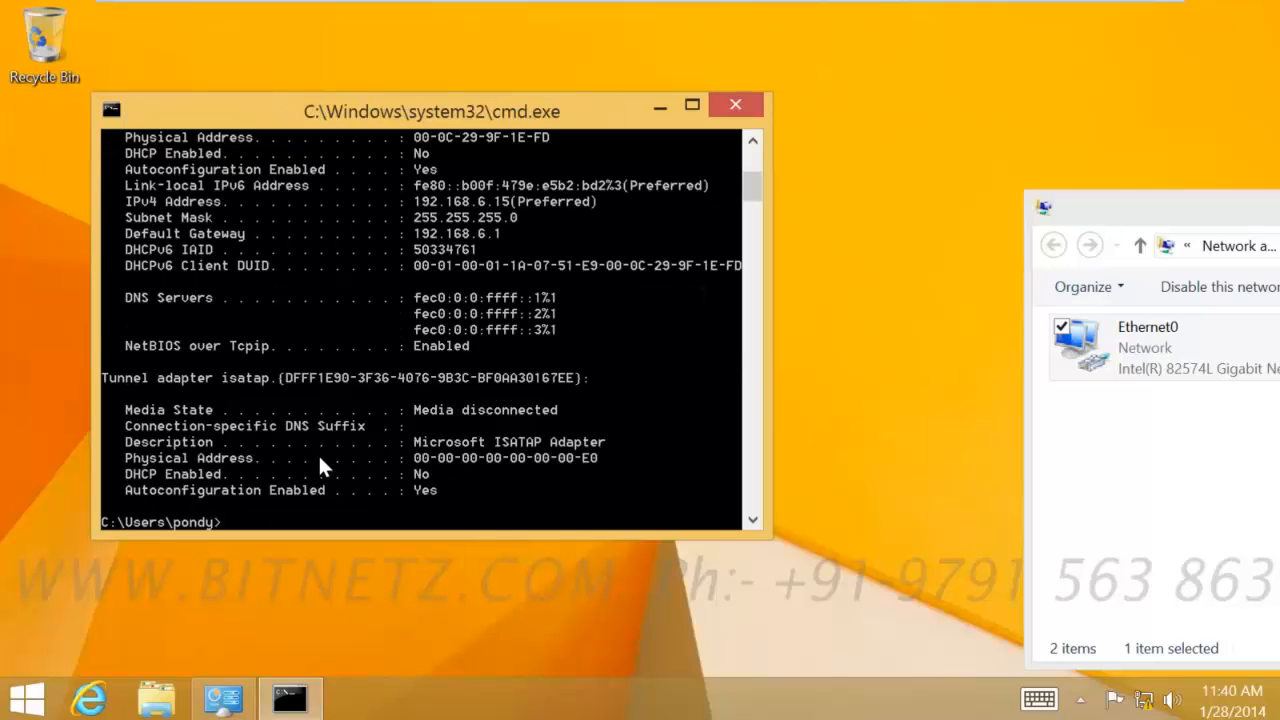
scroll(438, 282, up, 2)
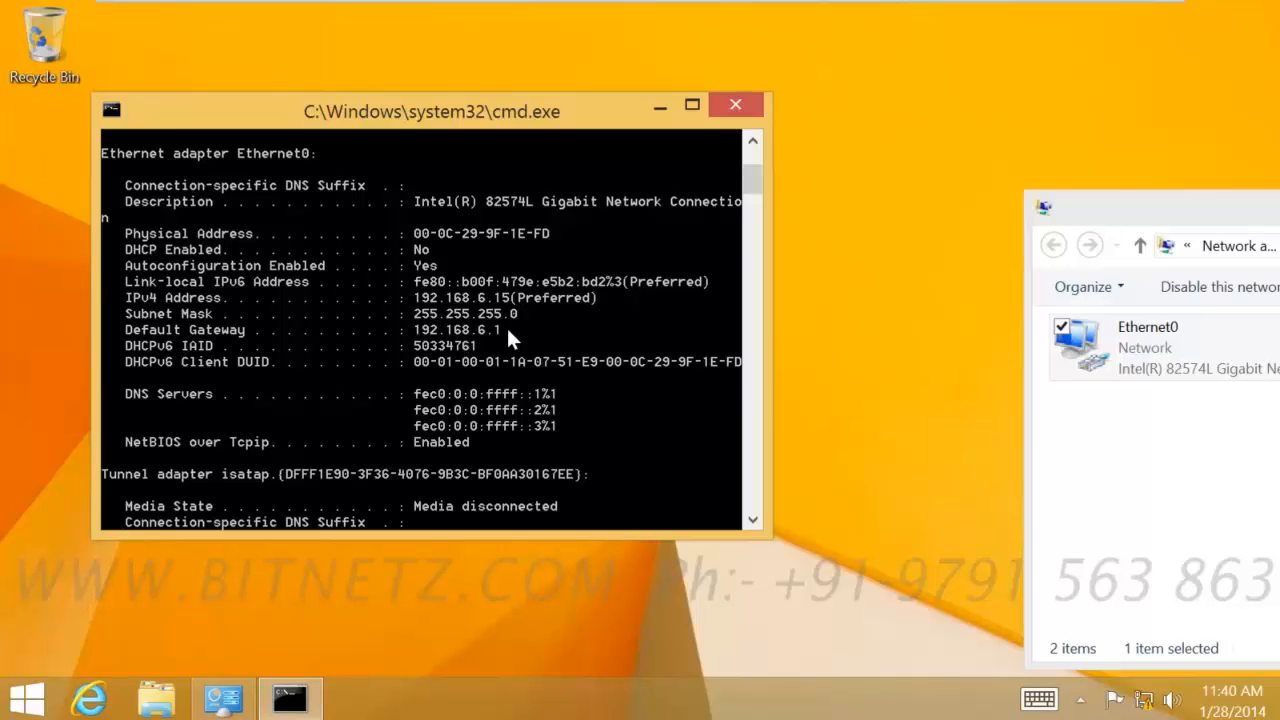
Step: Ping the client's default gateway, 192.168.6.1, from the command prompt
scroll(508, 338, down, 4)
text(ping 192)
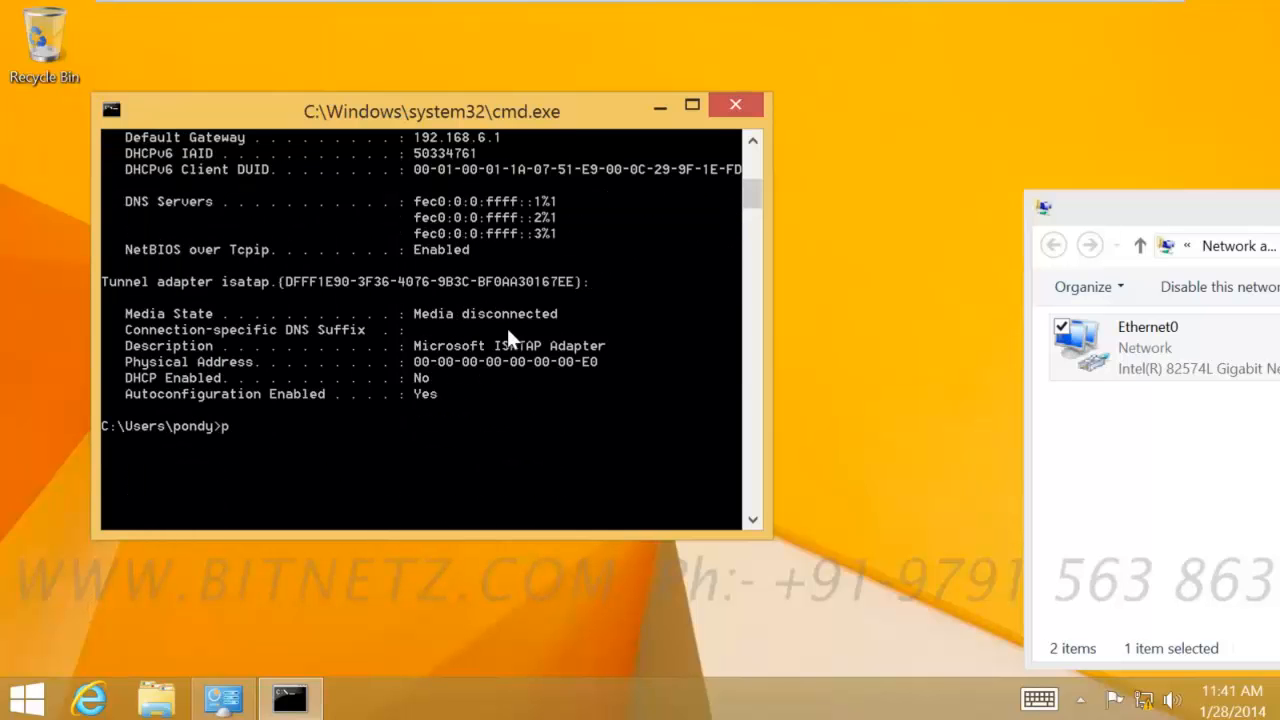
text(68.6.1)
key(Return)
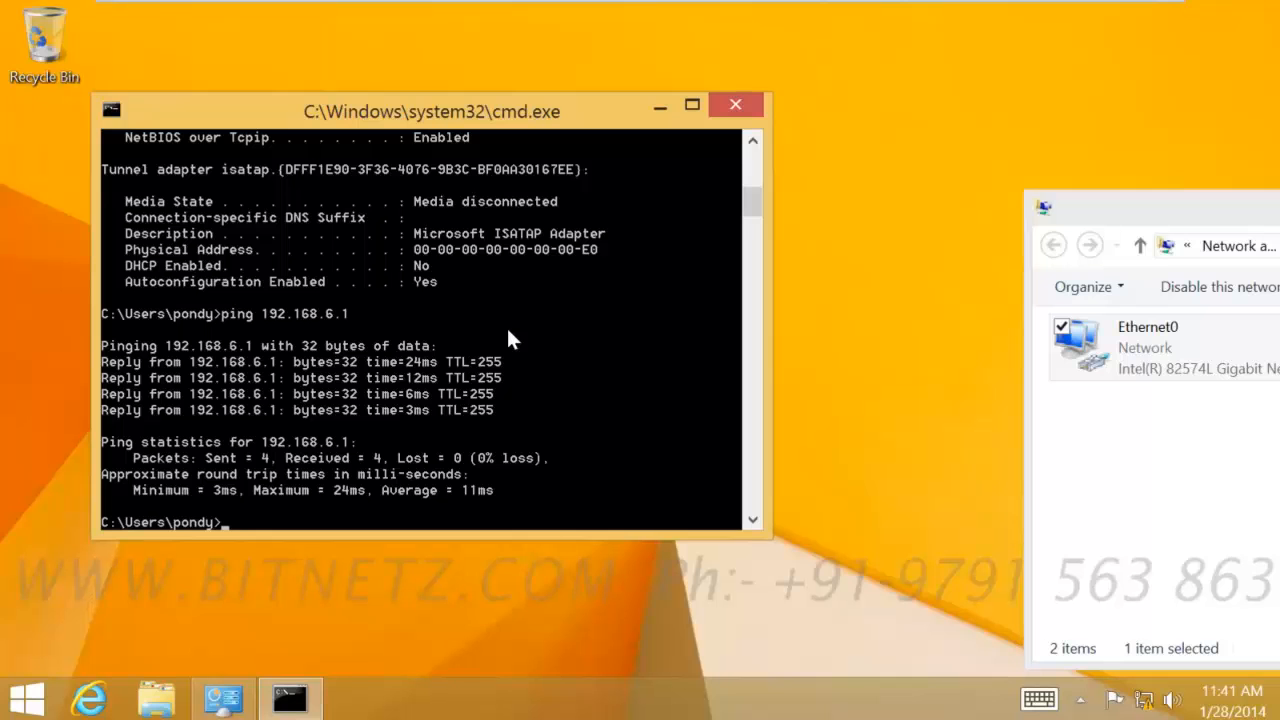
Step: Ping R1's far-side interface address, 192.168.5.1, from the client
key(Up)
key(BackSpace)
key(BackSpace)
key(BackSpace)
text(5.)
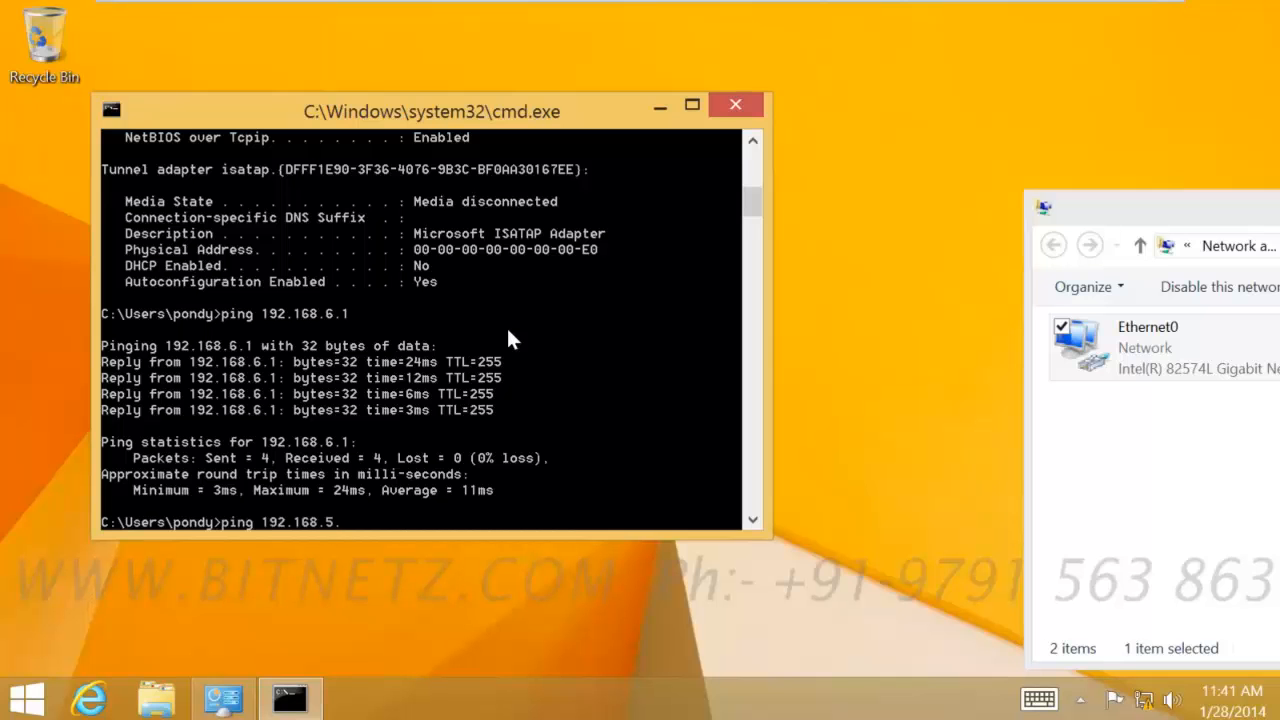
text(1)
key(Return)
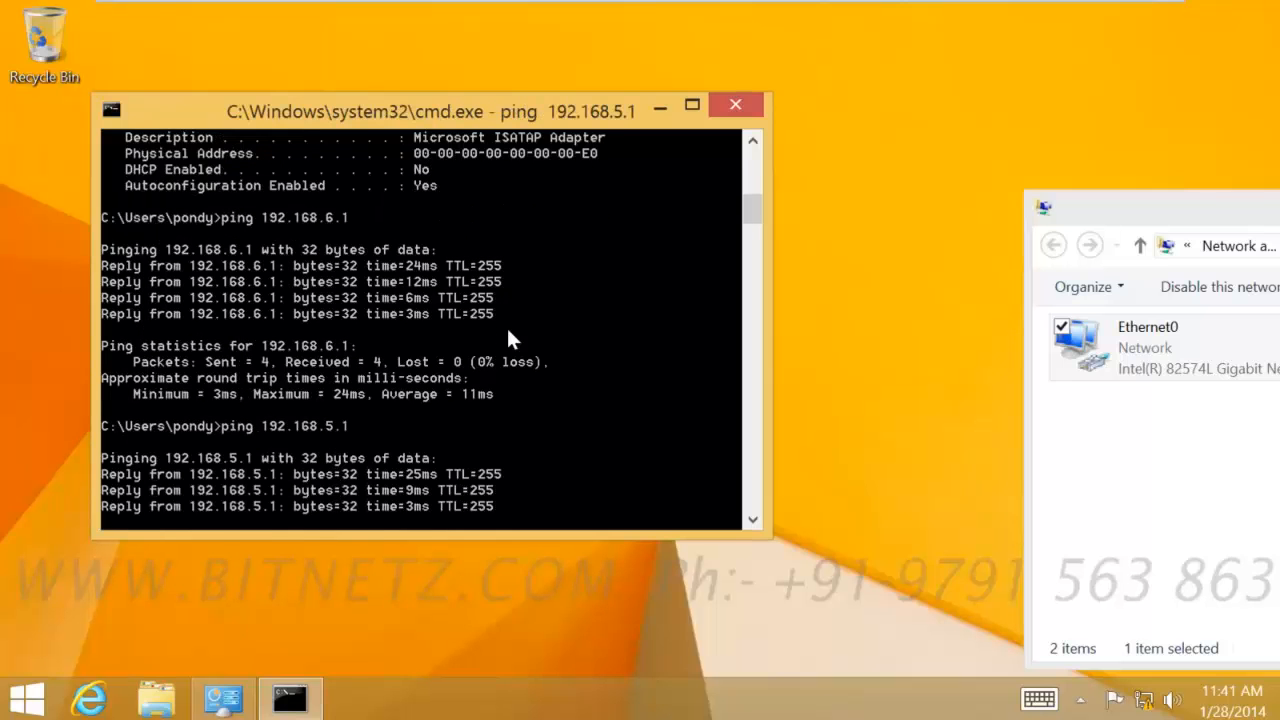
Step: Ping 192.168.5.10 on the other network from the client
key(Up)
text(0)
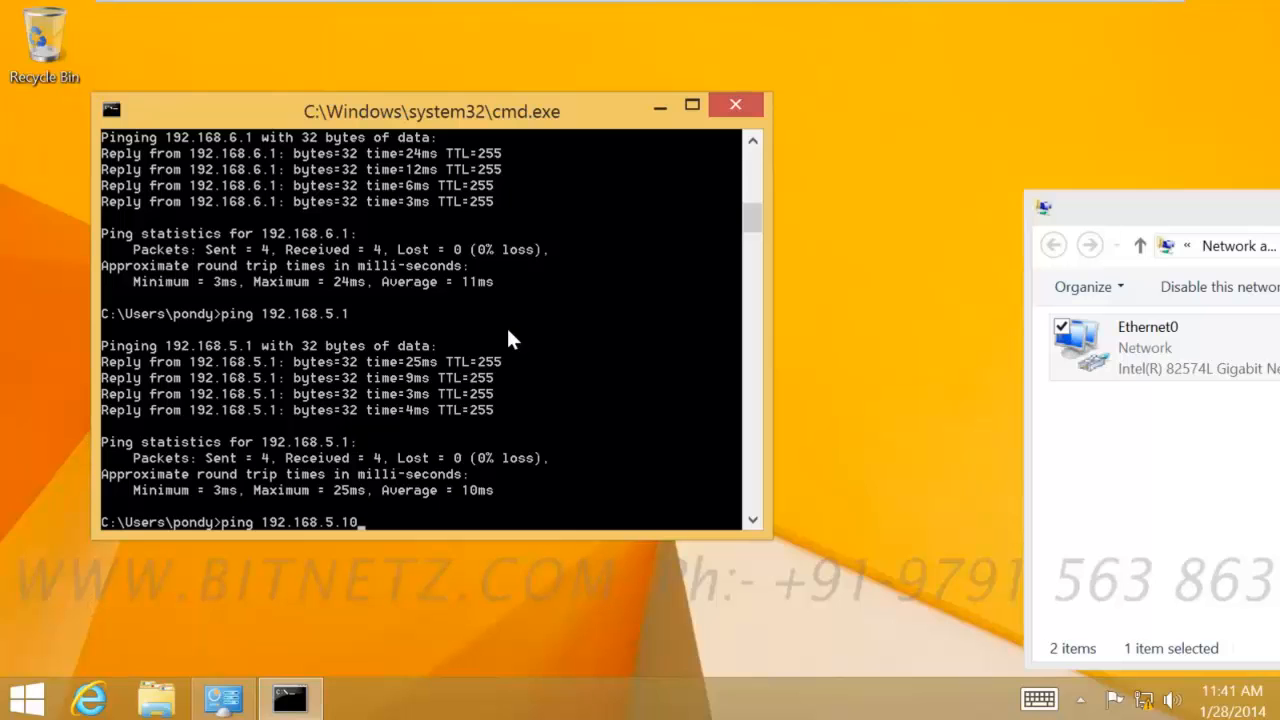
key(Return)
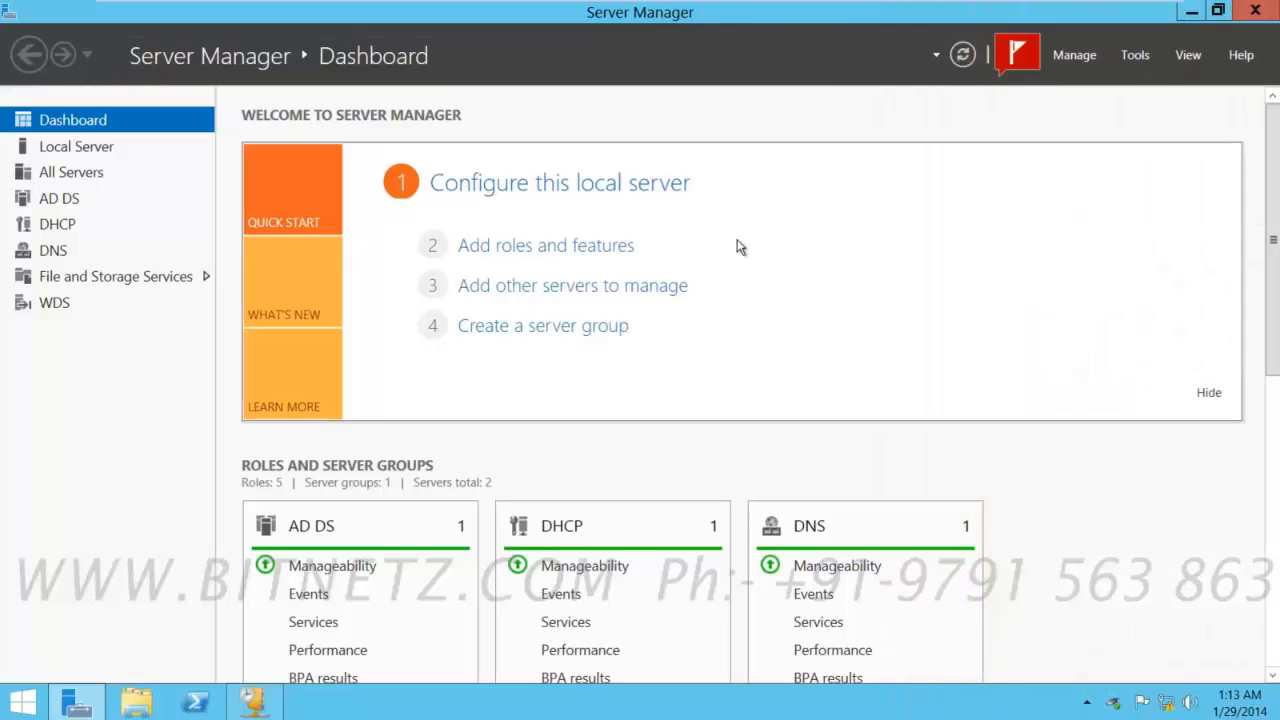
Step: Open the DHCP console on the Windows server, expand the server's IPv4 node and widen the tree to show full scope names
click(1135, 56)
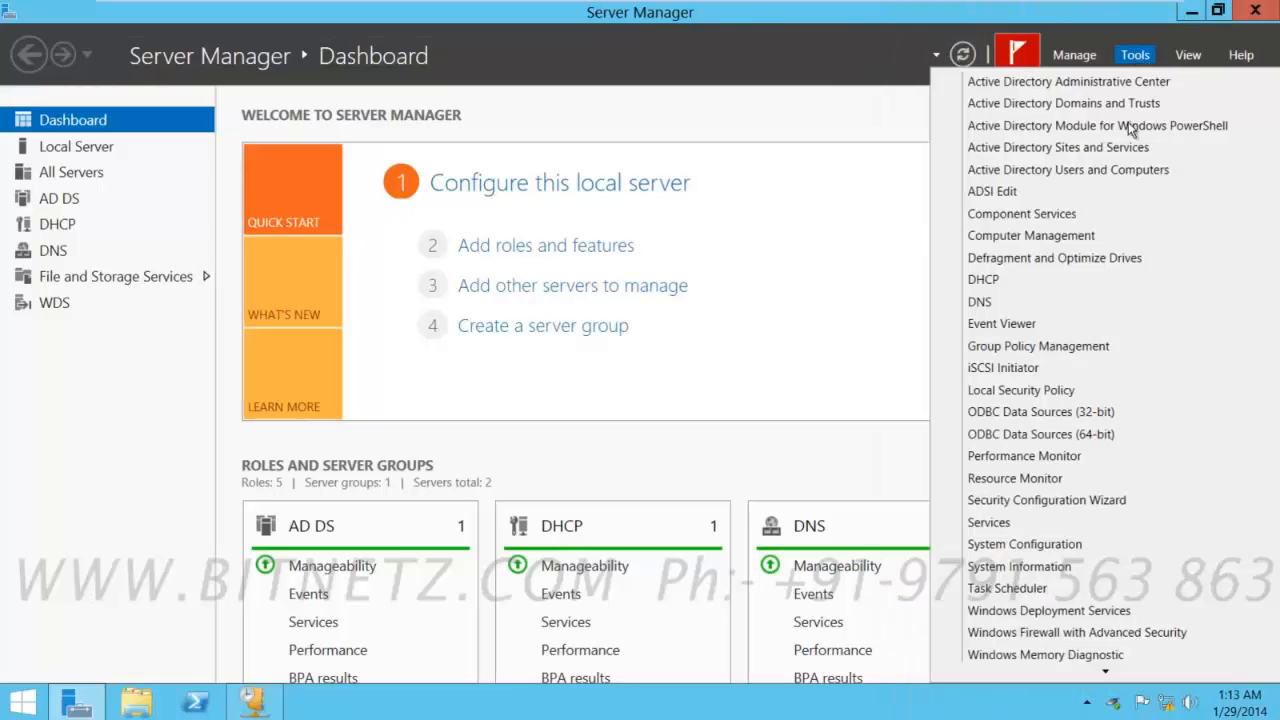
click(998, 280)
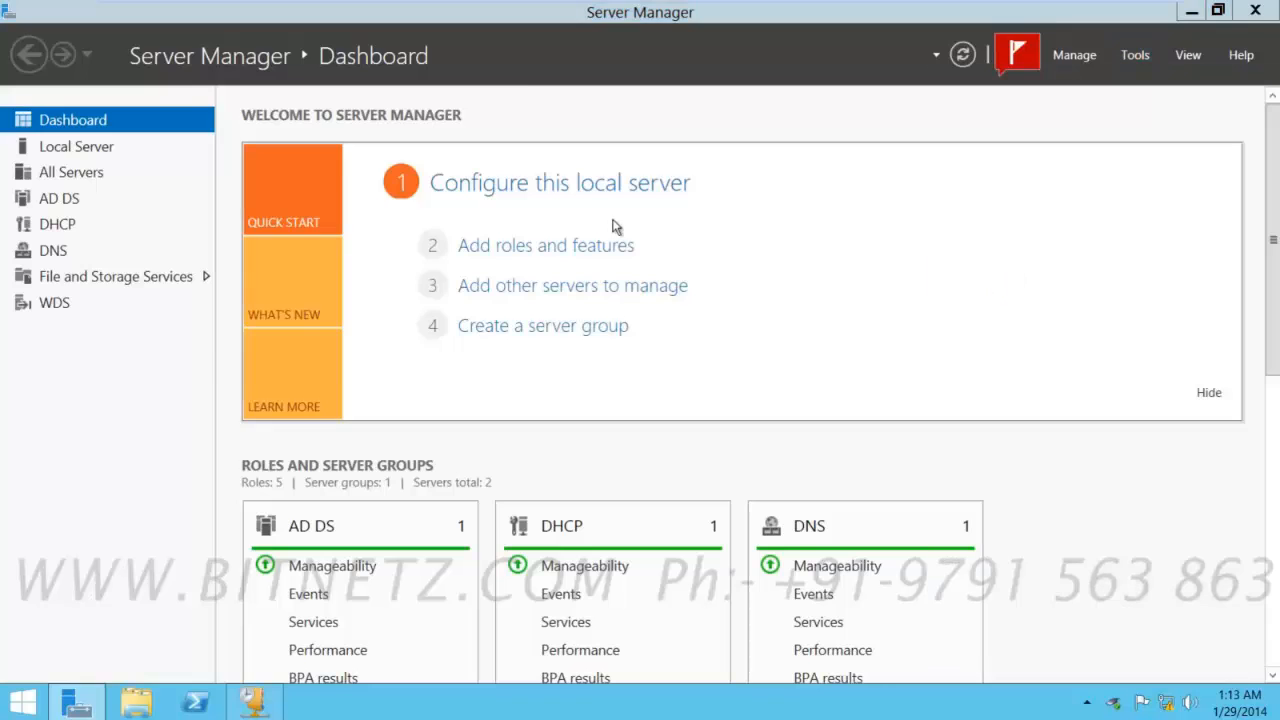
click(465, 65)
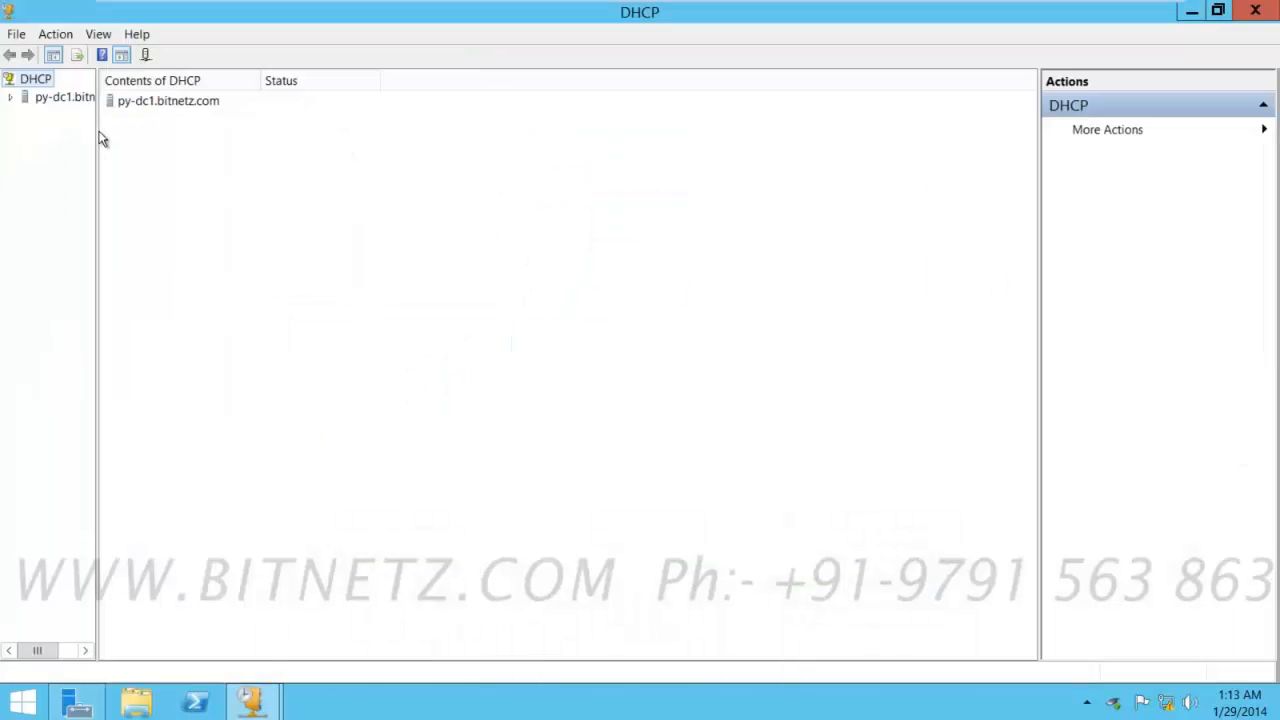
drag(96, 130, 183, 160)
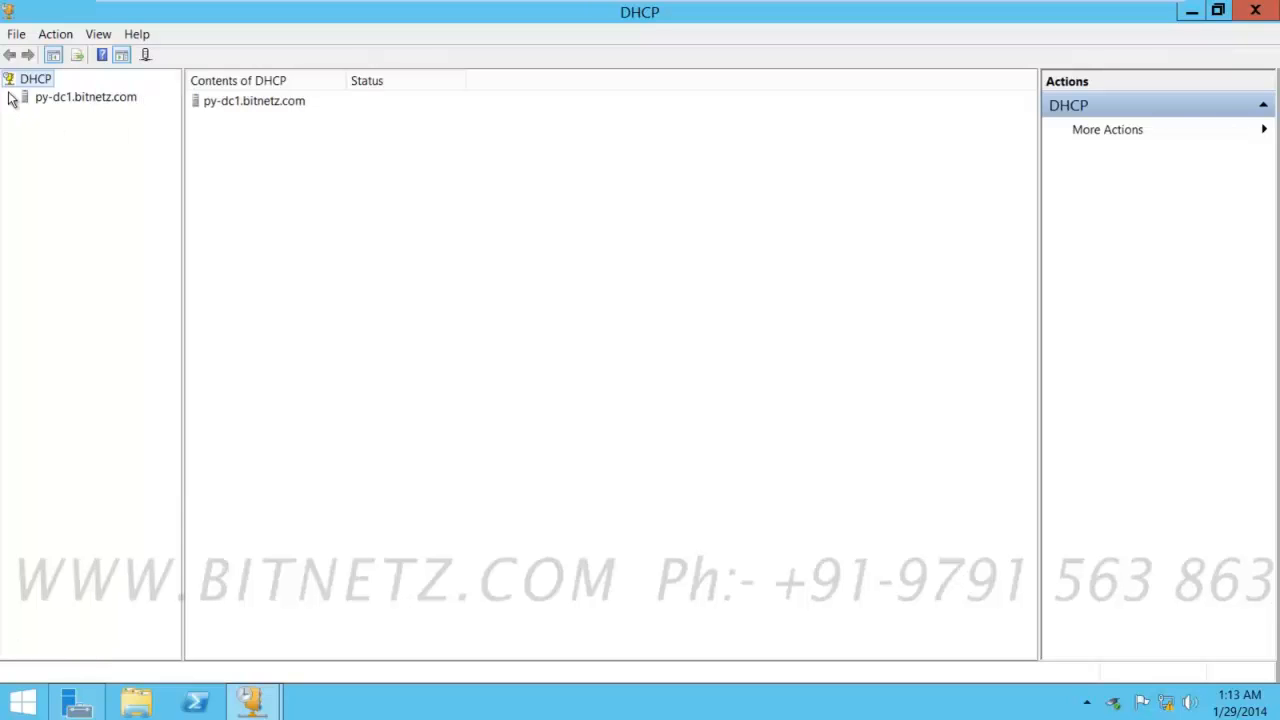
click(11, 97)
click(26, 115)
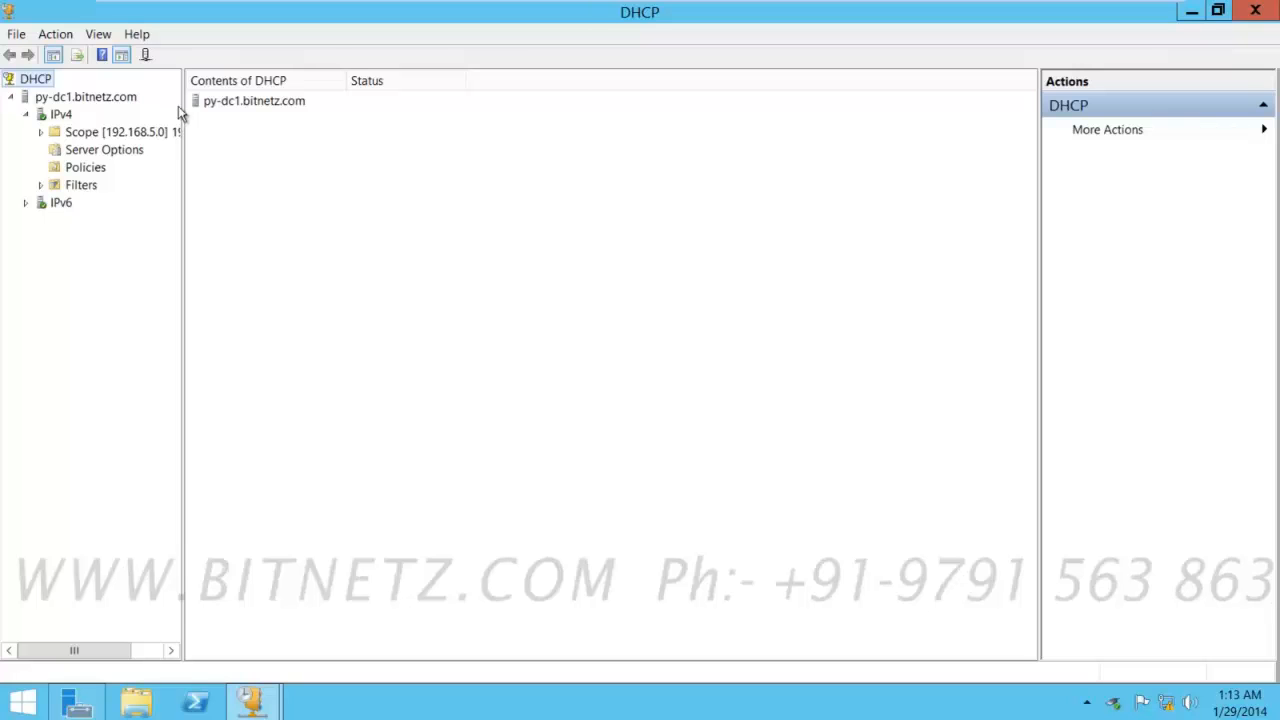
drag(181, 100, 278, 134)
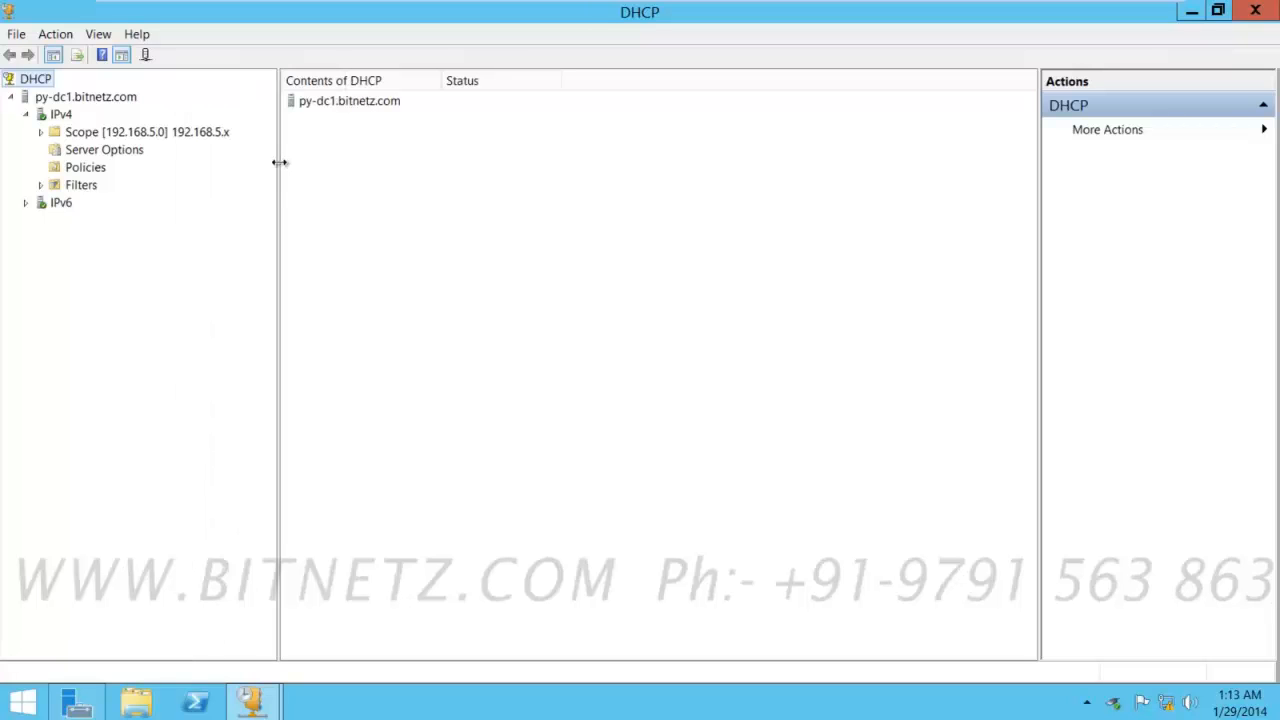
Step: Start a new IPv4 scope on the DHCP server and name it 192.168.6.x
right_click(62, 115)
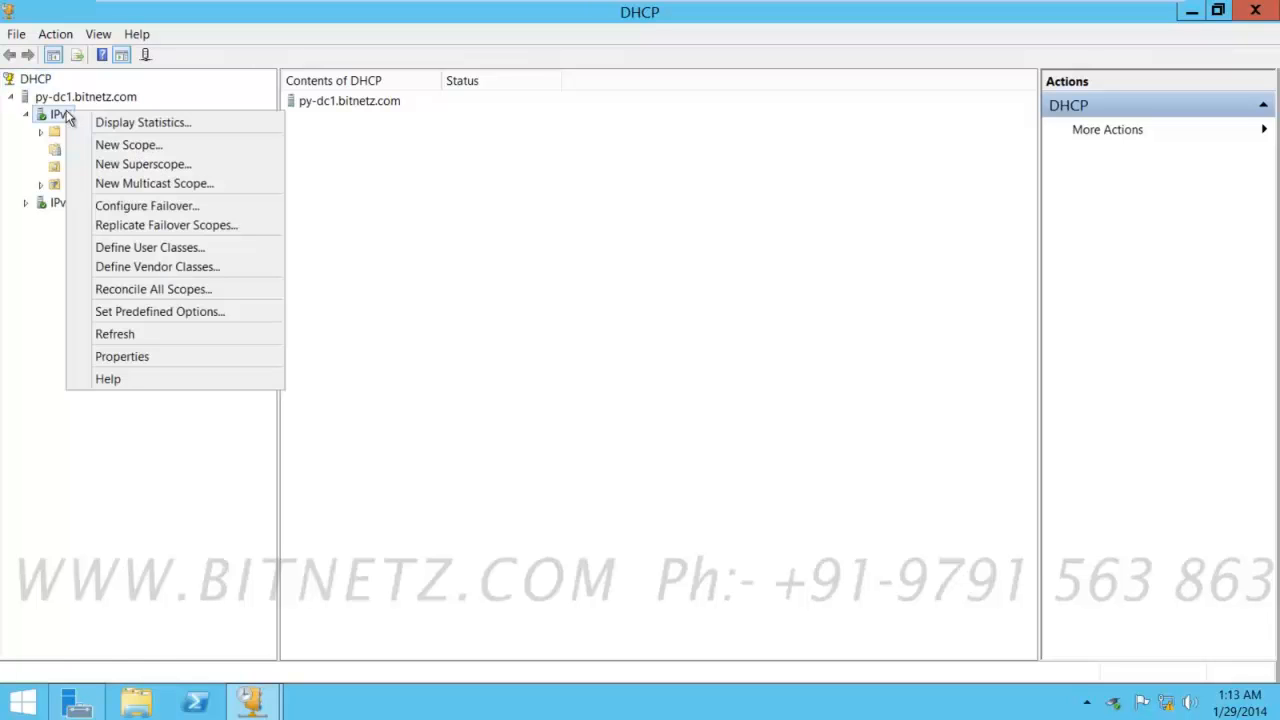
click(114, 146)
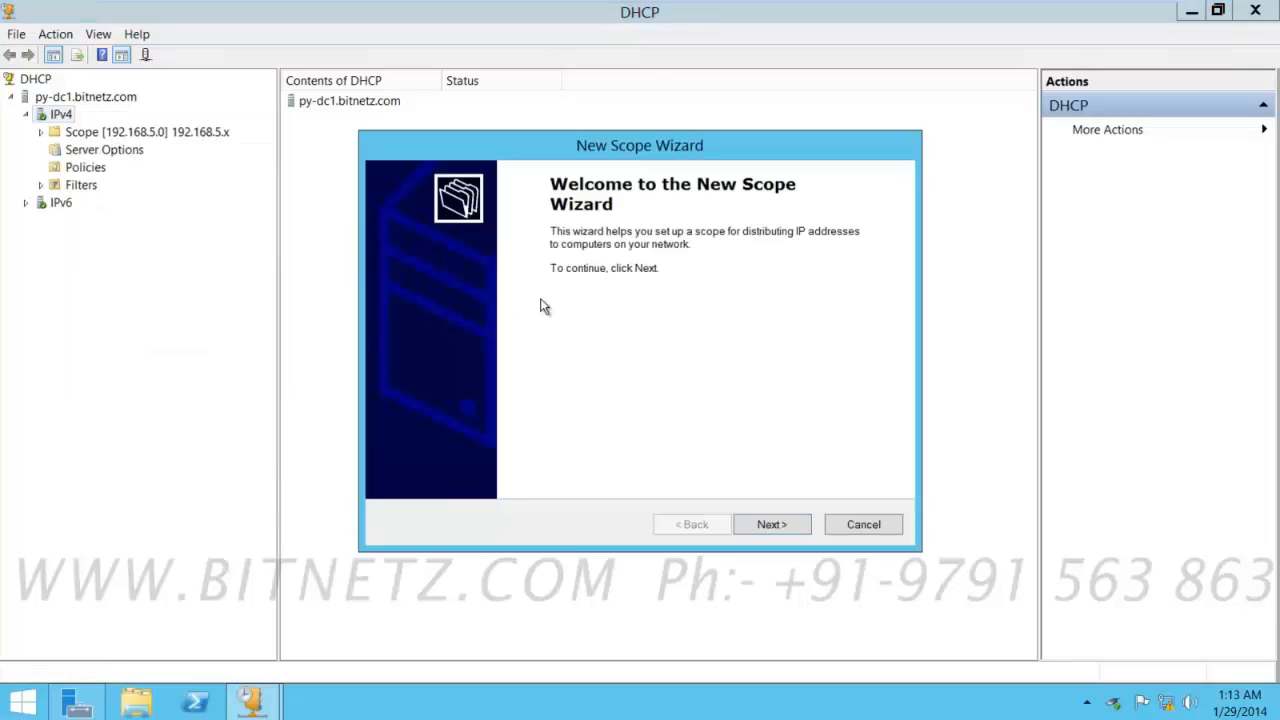
click(772, 528)
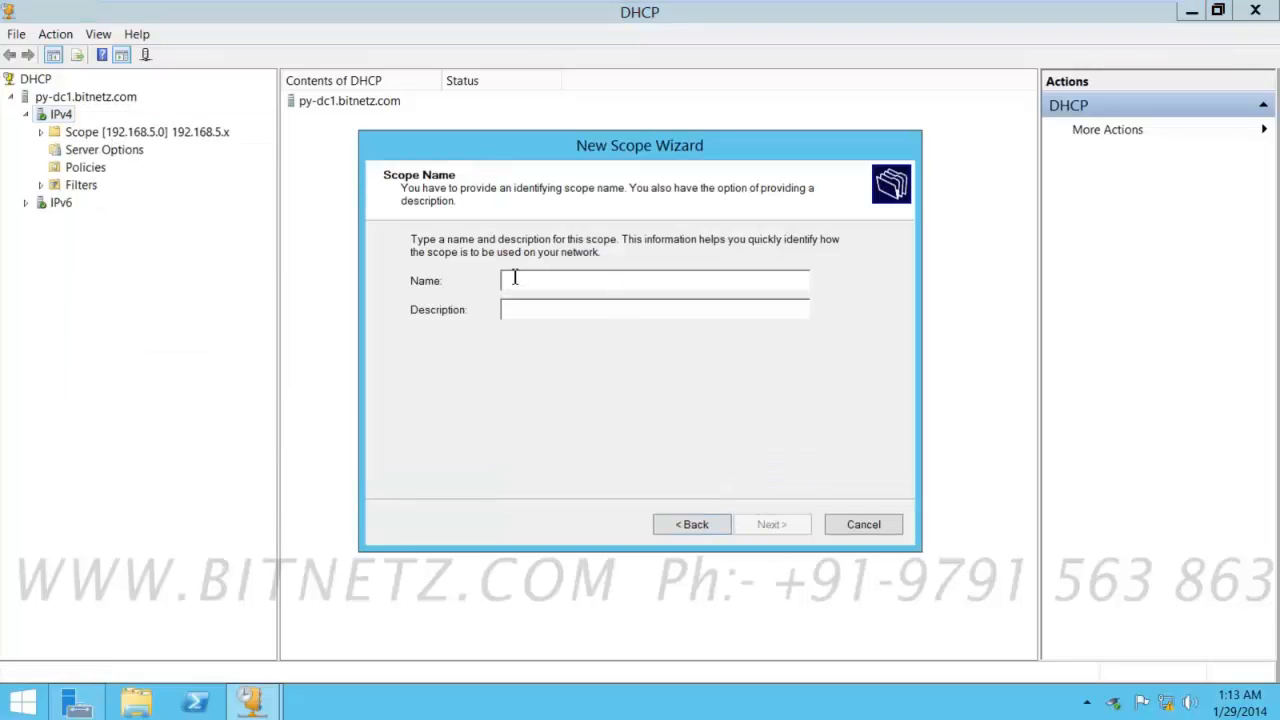
text(192)
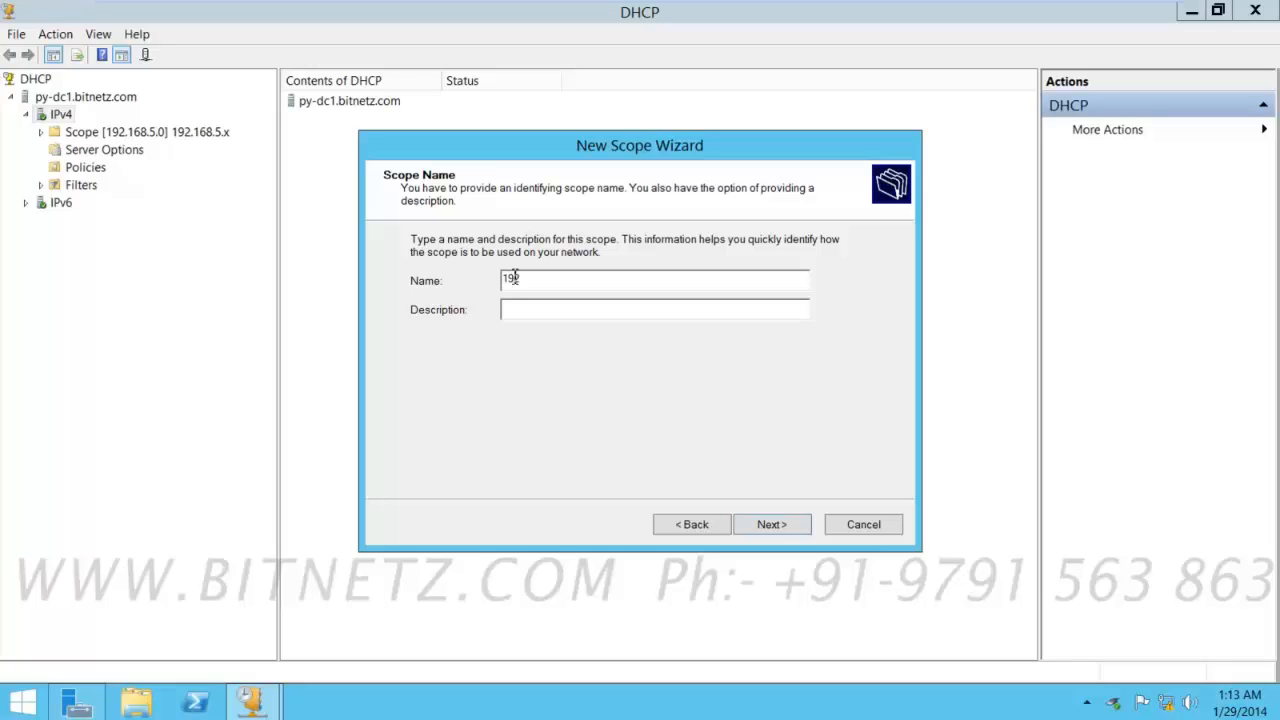
text(.168.6.x)
click(782, 525)
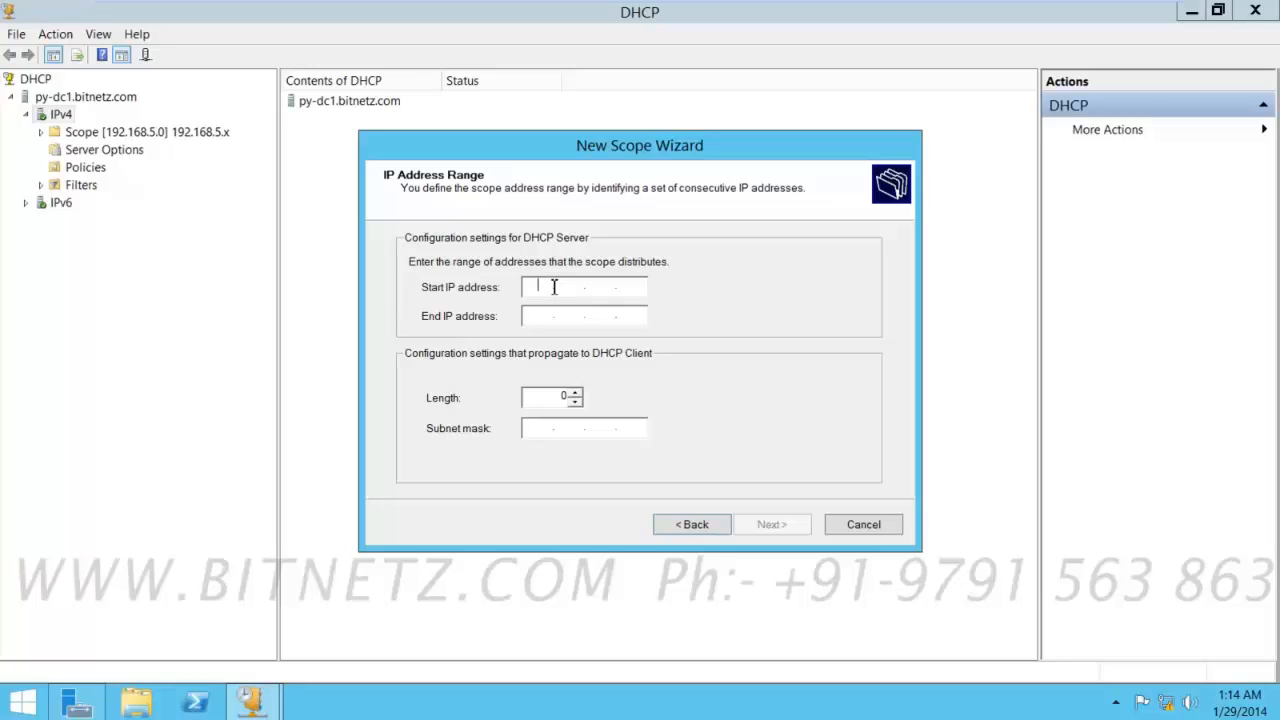
Step: Set the new scope's address range from 192.168.6.20 to 192.168.6.254 and proceed to the exclusions page
text(192.168.6.20)
click(548, 316)
text(192.168.6.254)
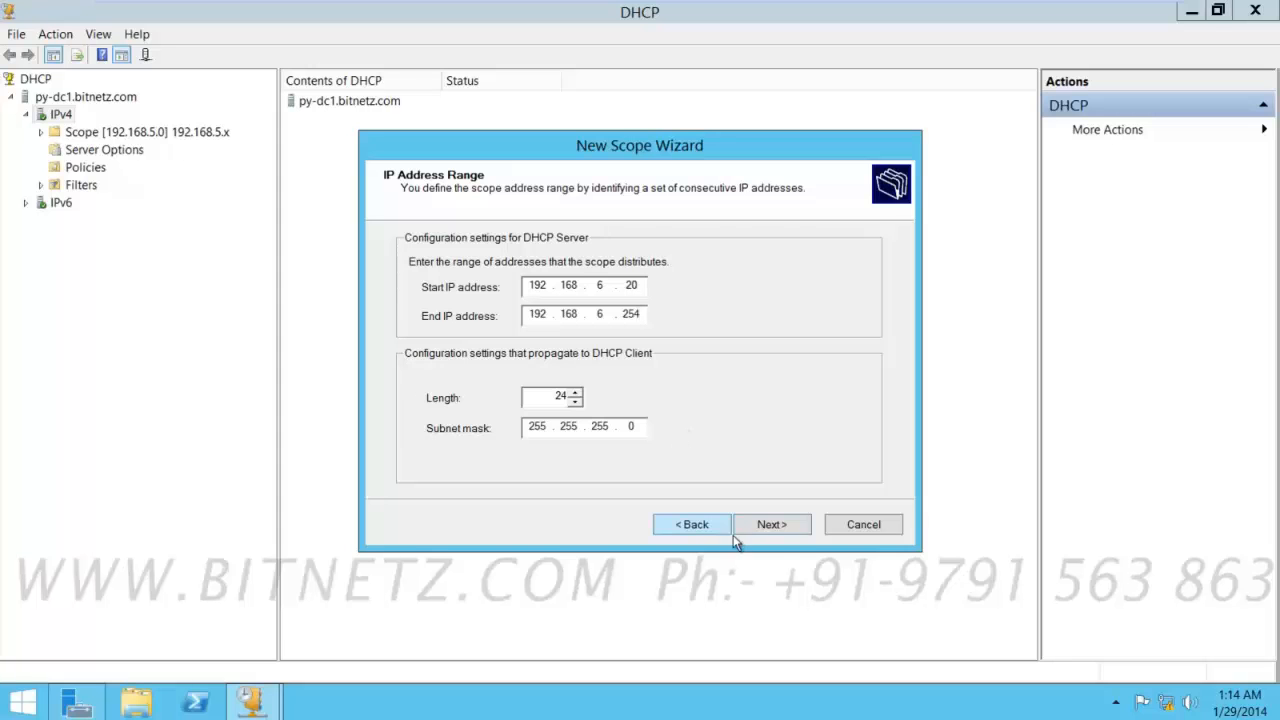
click(777, 518)
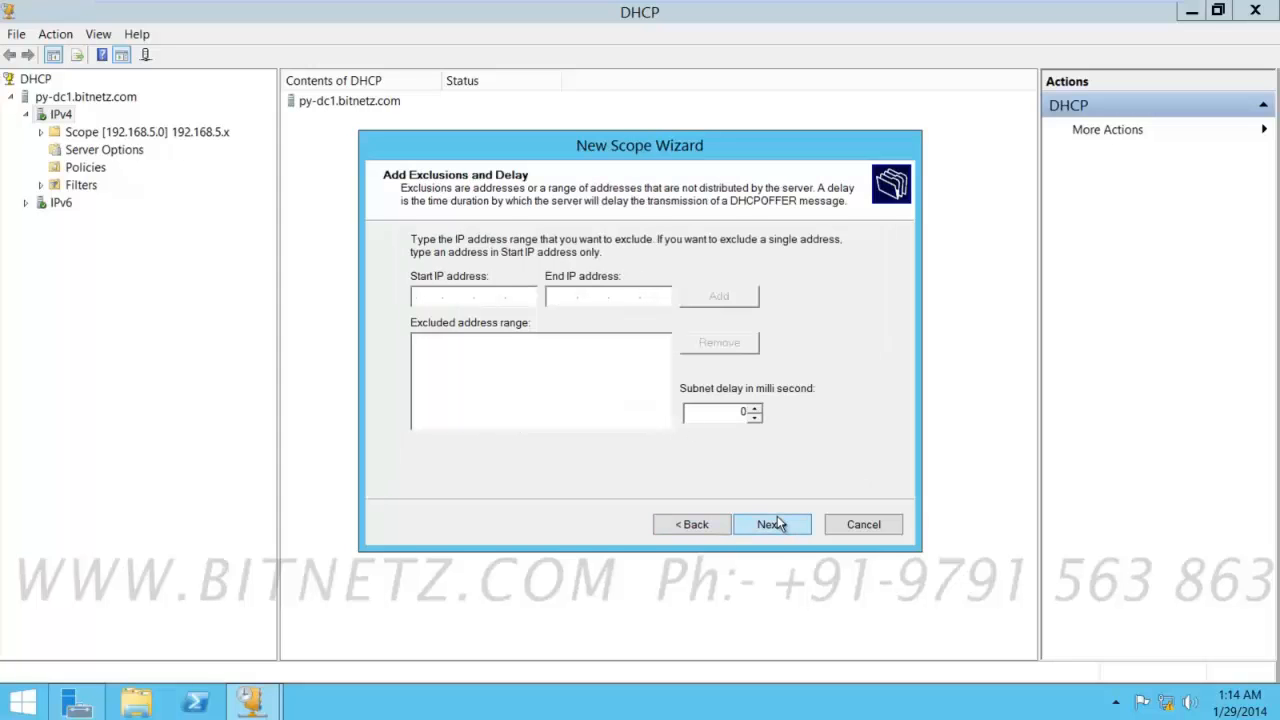
click(690, 526)
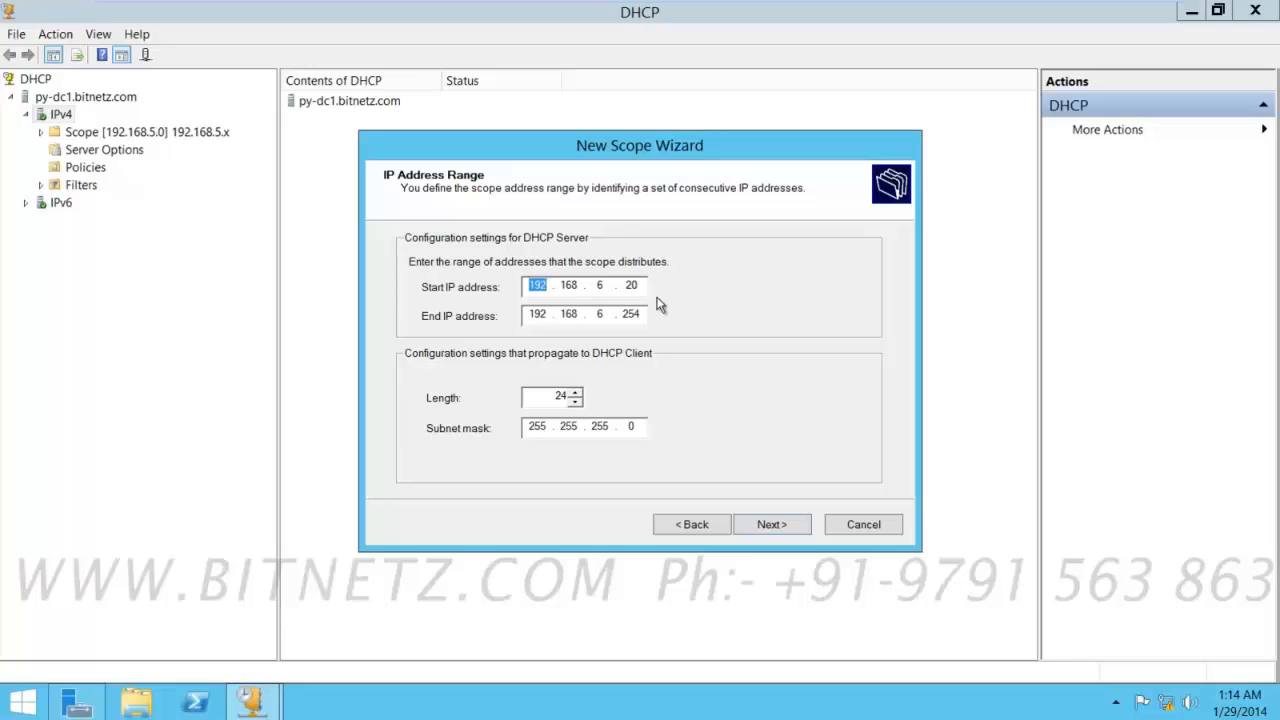
click(771, 525)
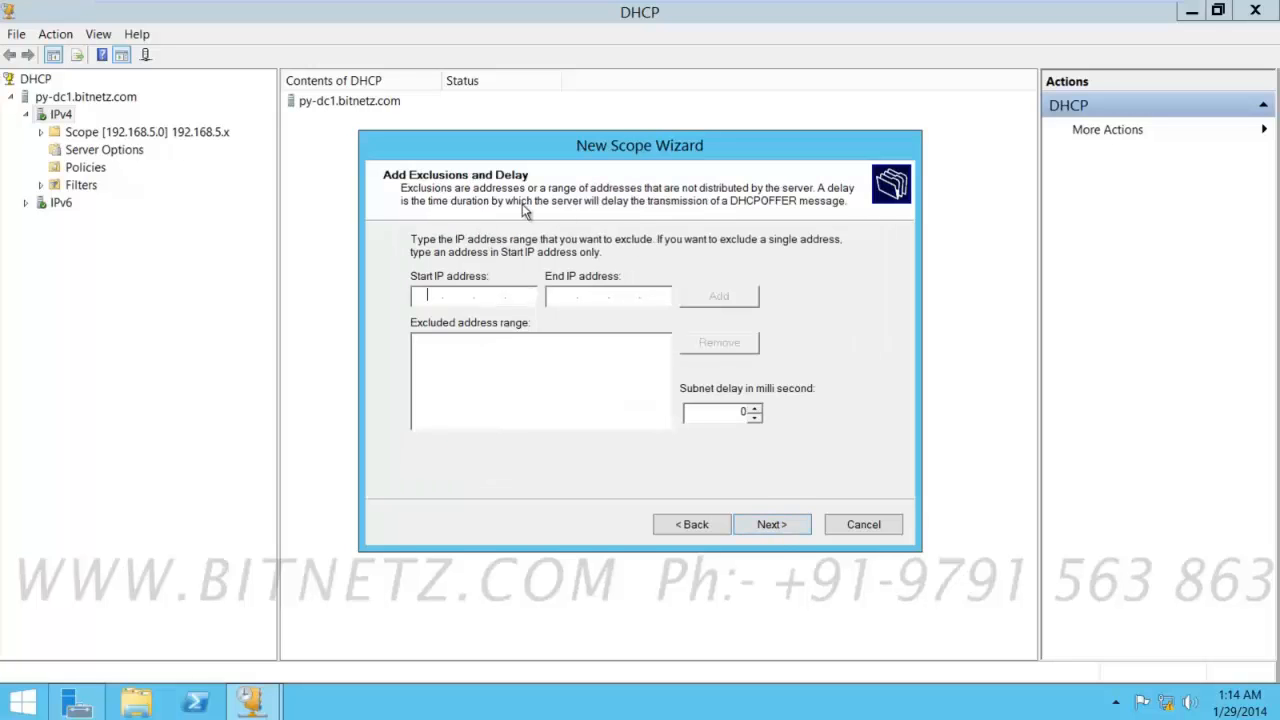
Step: Leave the scope without exclusions, keep the default lease duration and choose to configure the DHCP options now
click(771, 525)
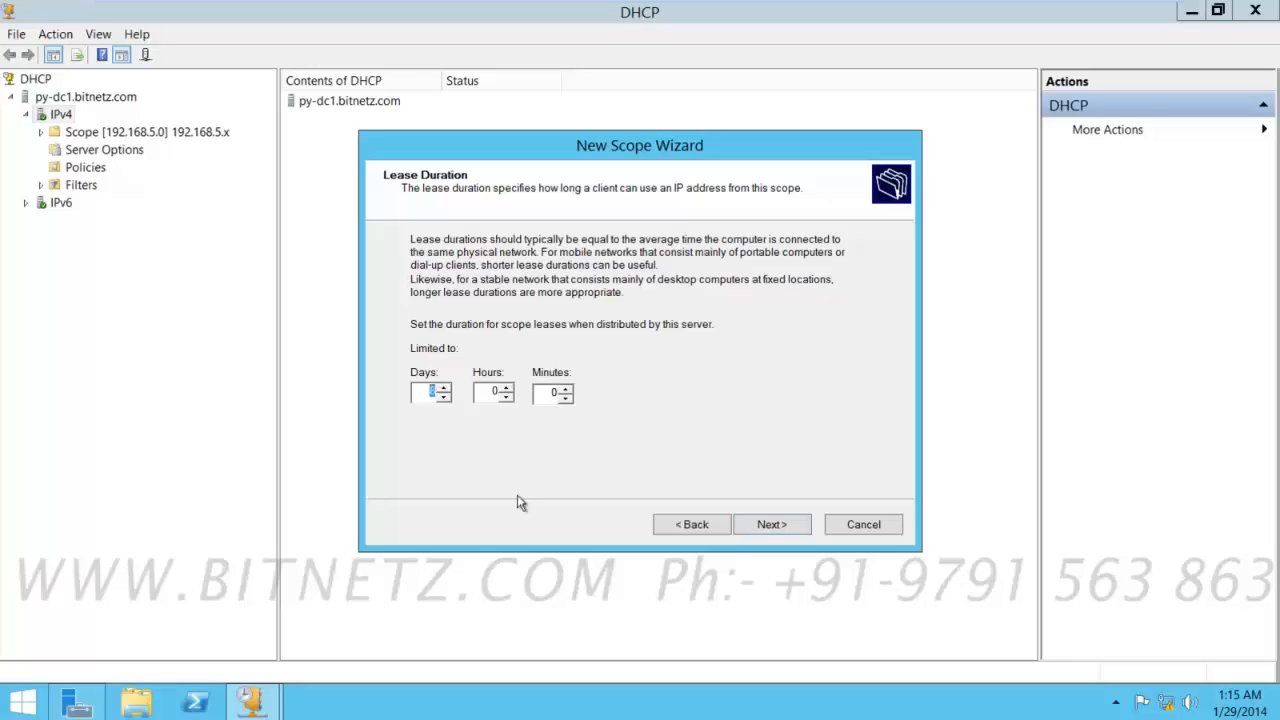
click(772, 525)
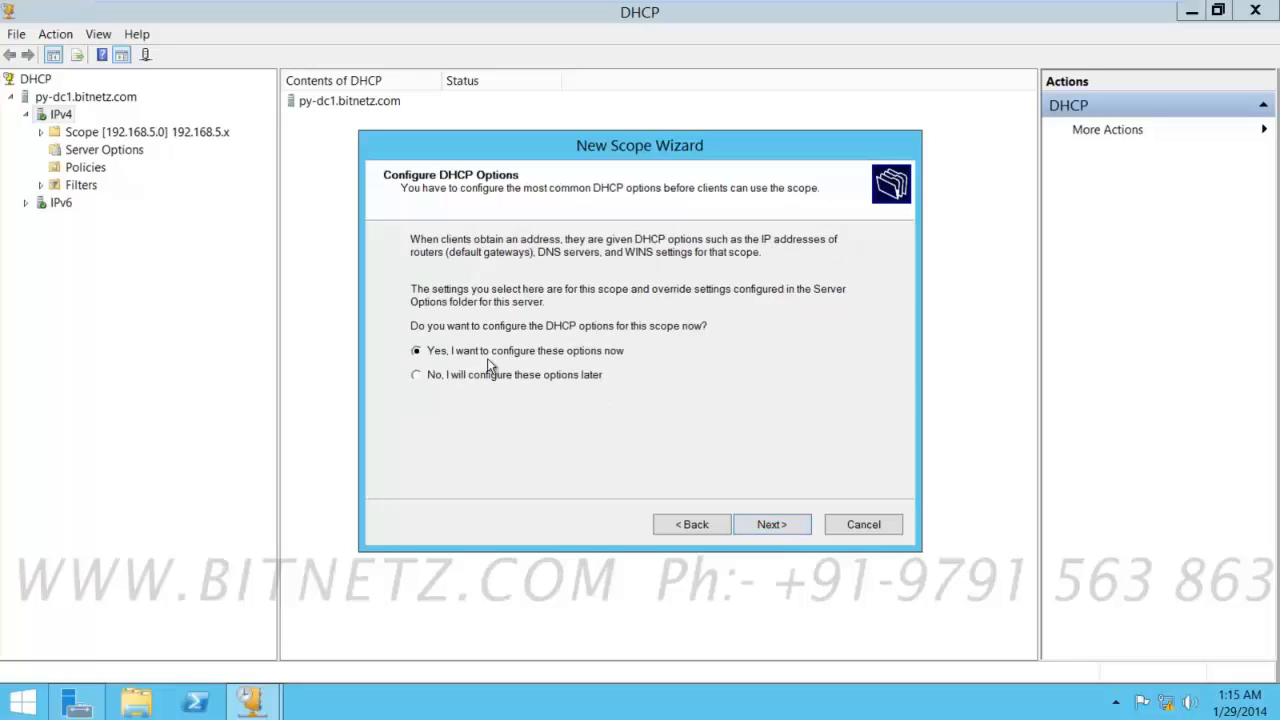
click(772, 525)
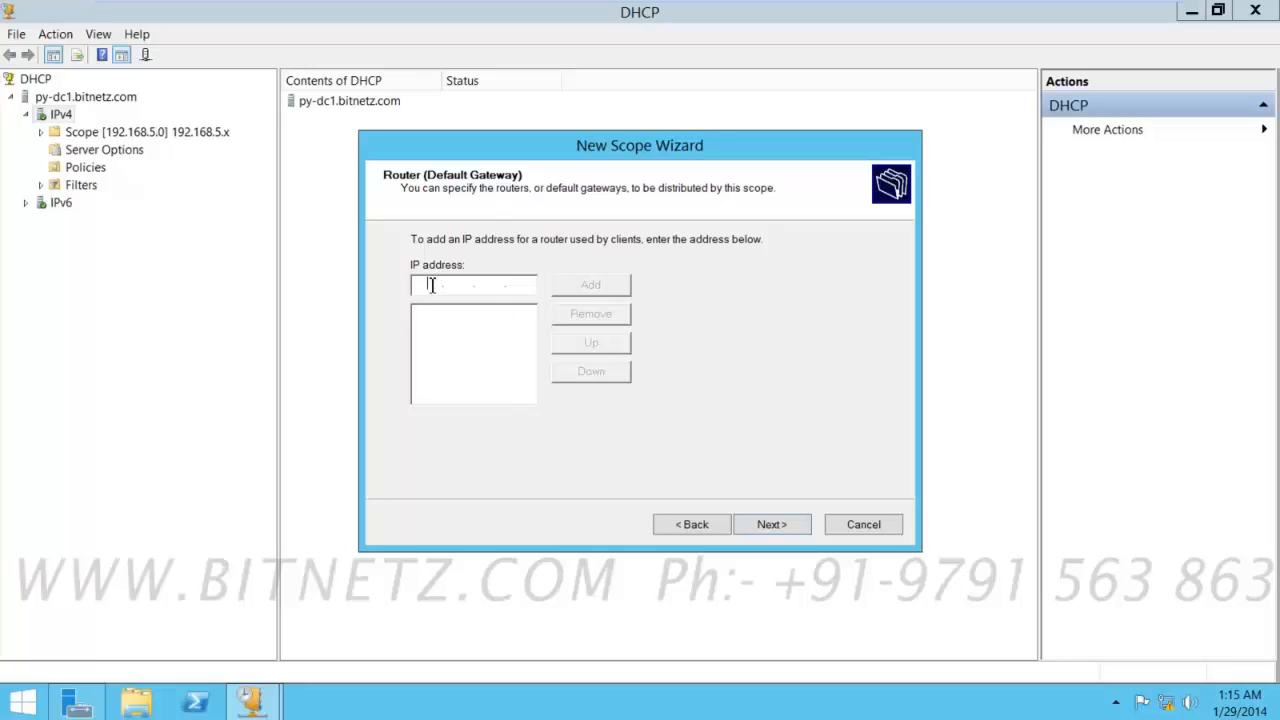
Step: Add 192.168.6.1 as the new scope's default gateway and proceed to the DNS settings
text(192.168.6.1)
click(606, 287)
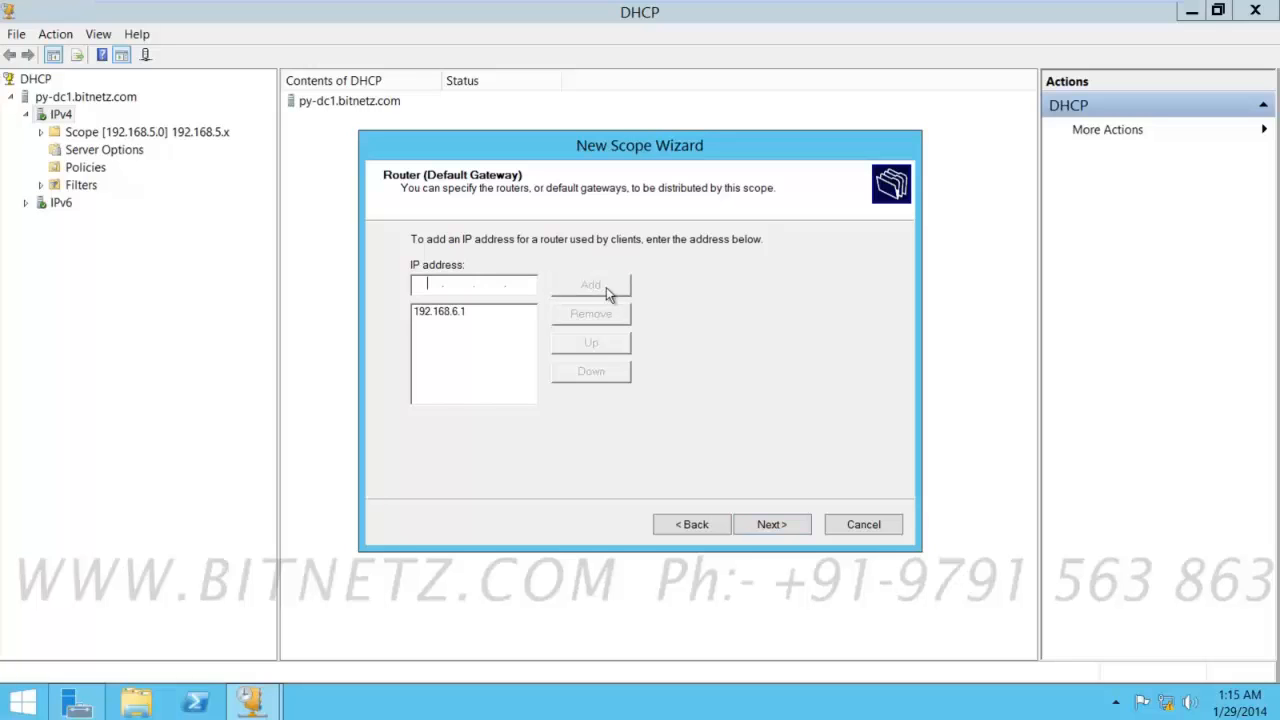
click(767, 520)
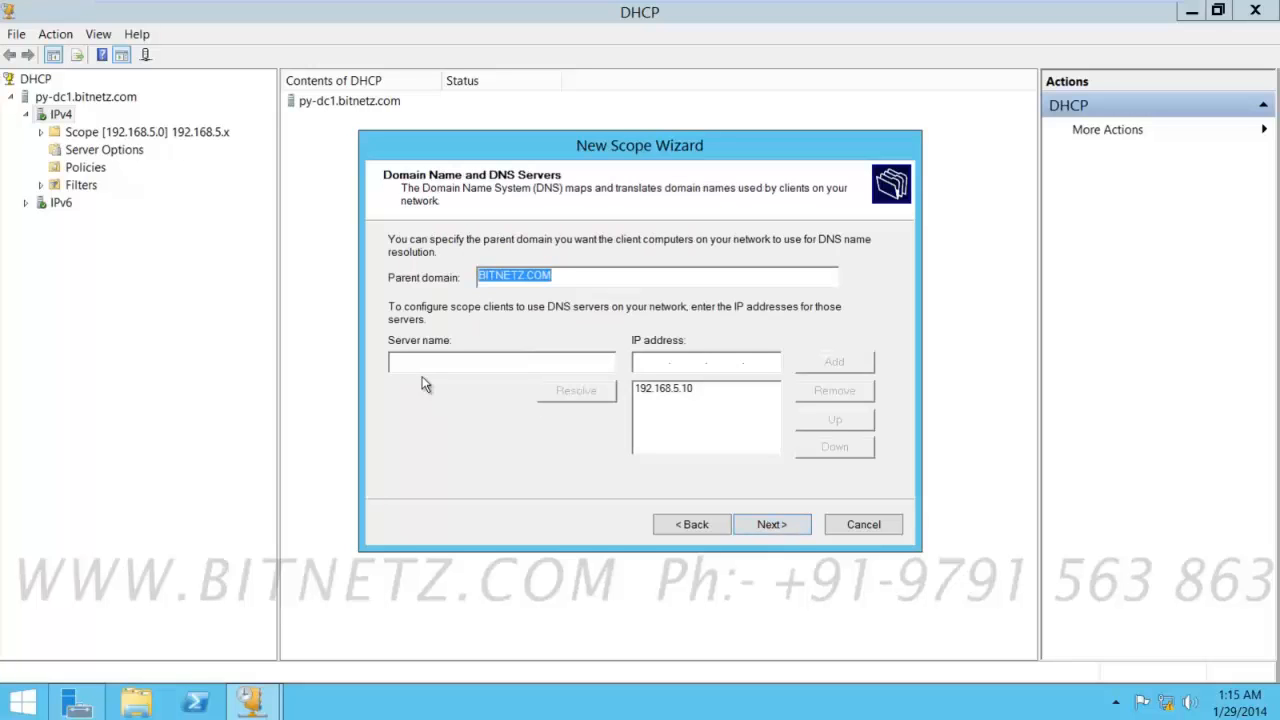
Step: Keep BITNETZ.COM as parent domain and 192.168.5.10 as DNS server, and leave the scope without WINS servers
click(662, 390)
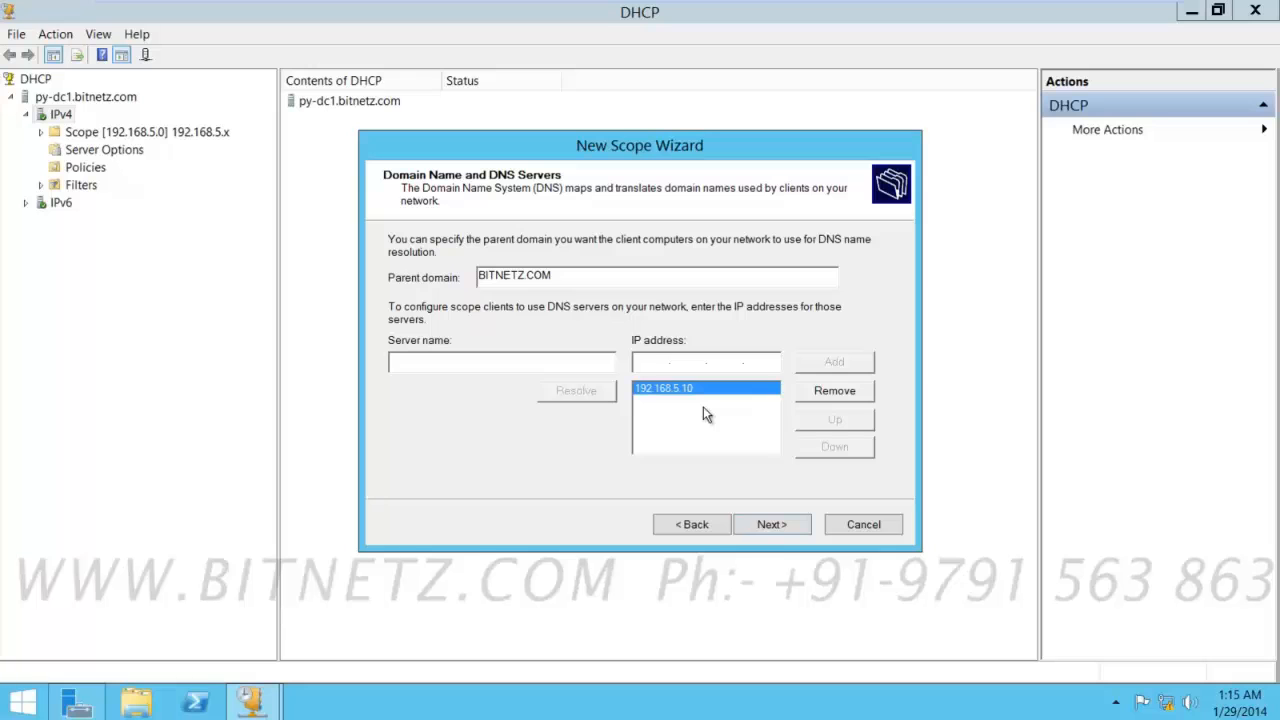
click(637, 363)
click(768, 530)
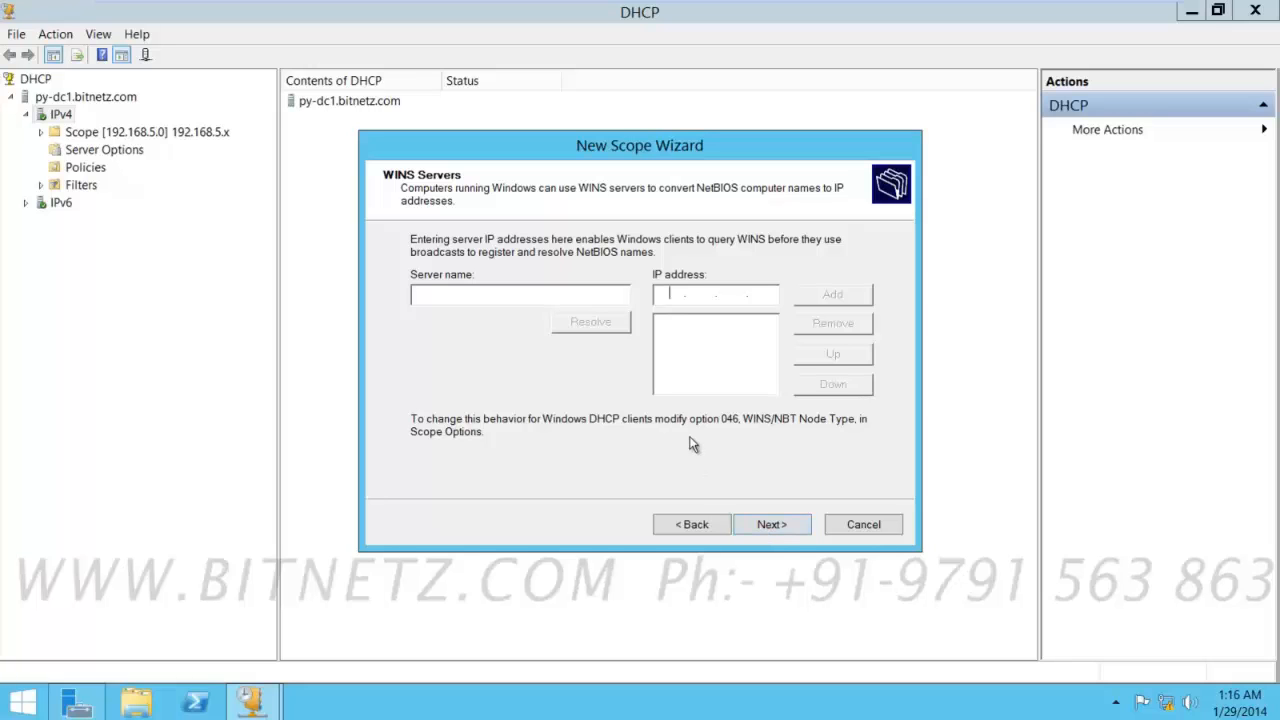
click(770, 525)
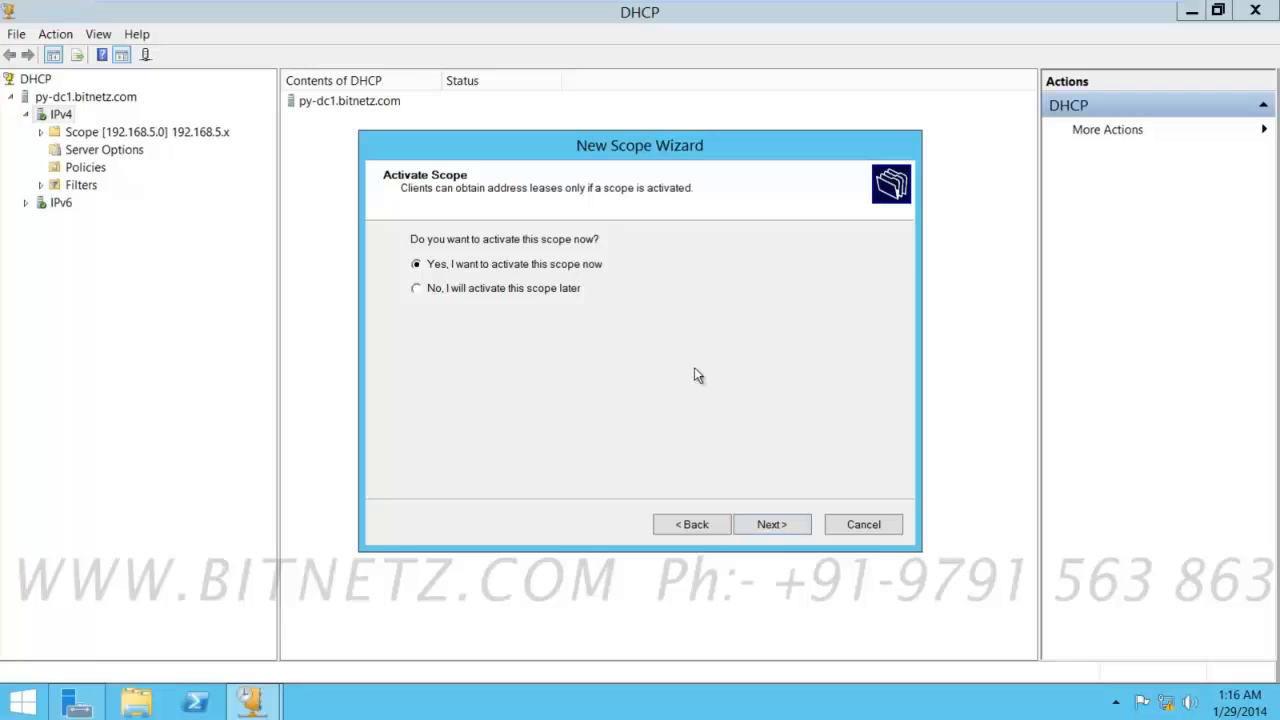
Step: Activate the new scope immediately, finish the wizard, and expand both the 192.168.5.x and 192.168.6.x scopes in the tree
click(772, 524)
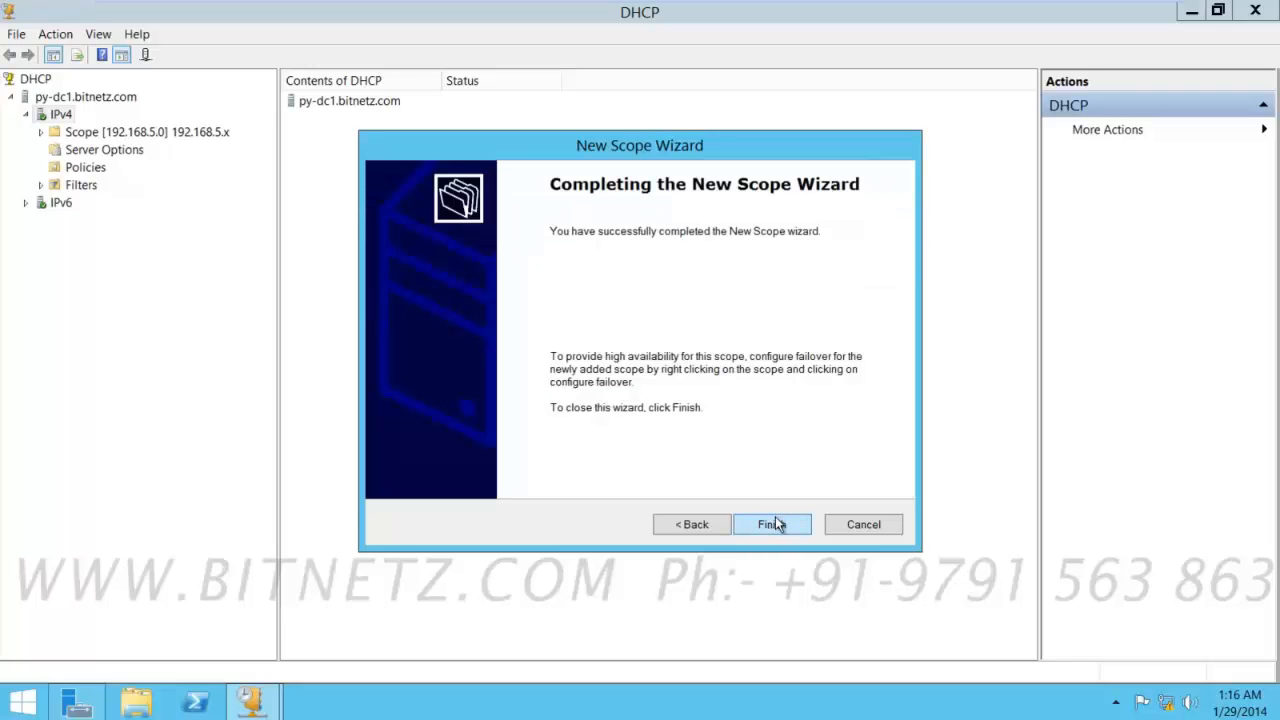
click(771, 525)
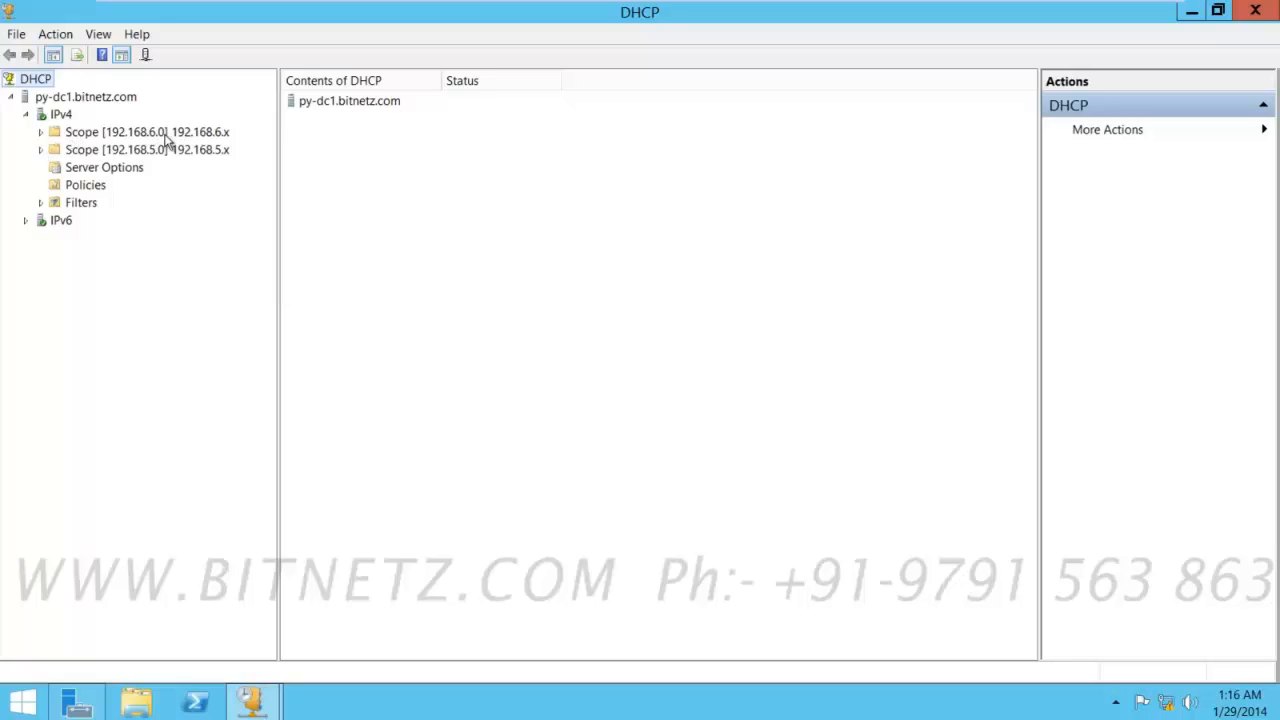
click(41, 150)
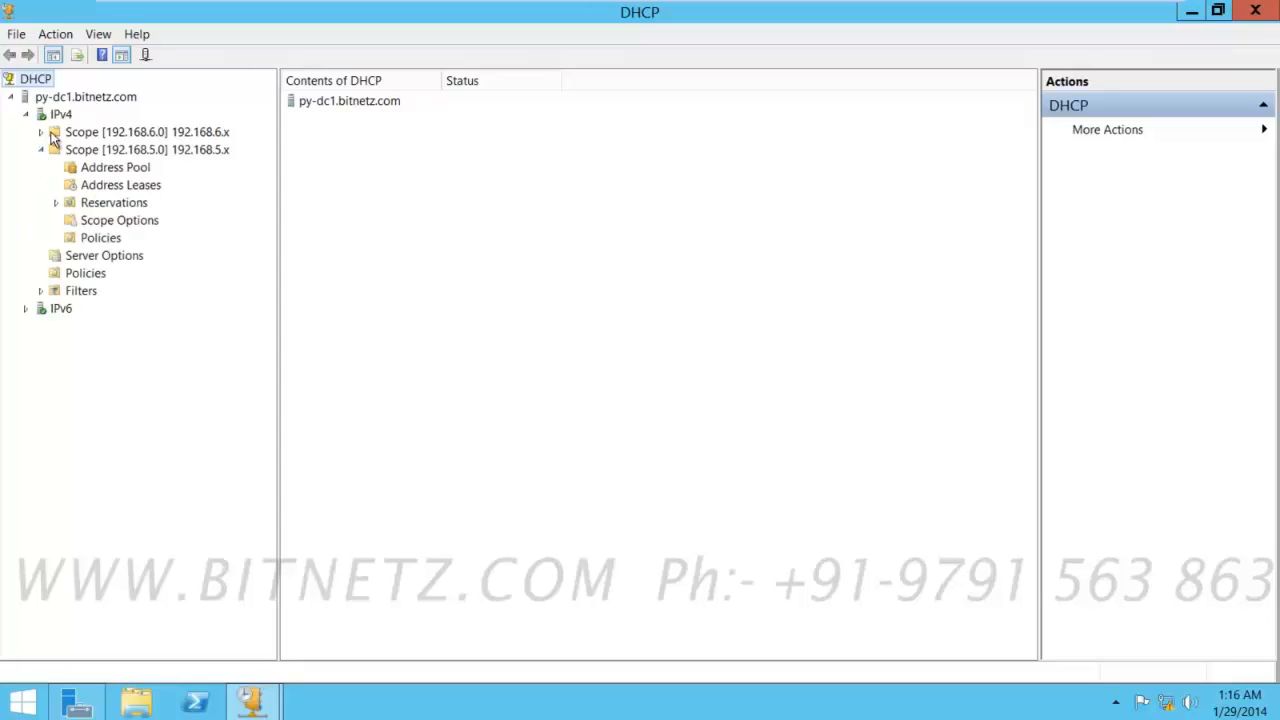
click(40, 132)
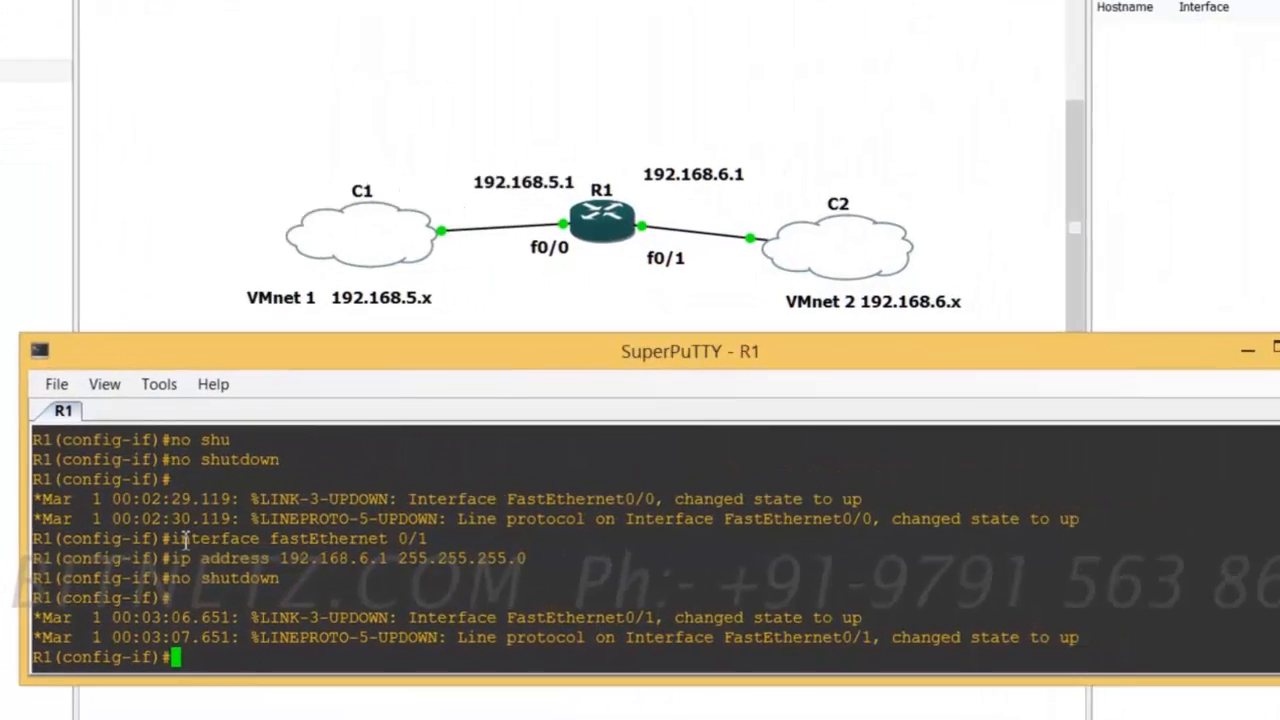
Step: Switch to R1's SuperPuTTY console and leave interface configuration mode with end
drag(174, 538, 427, 545)
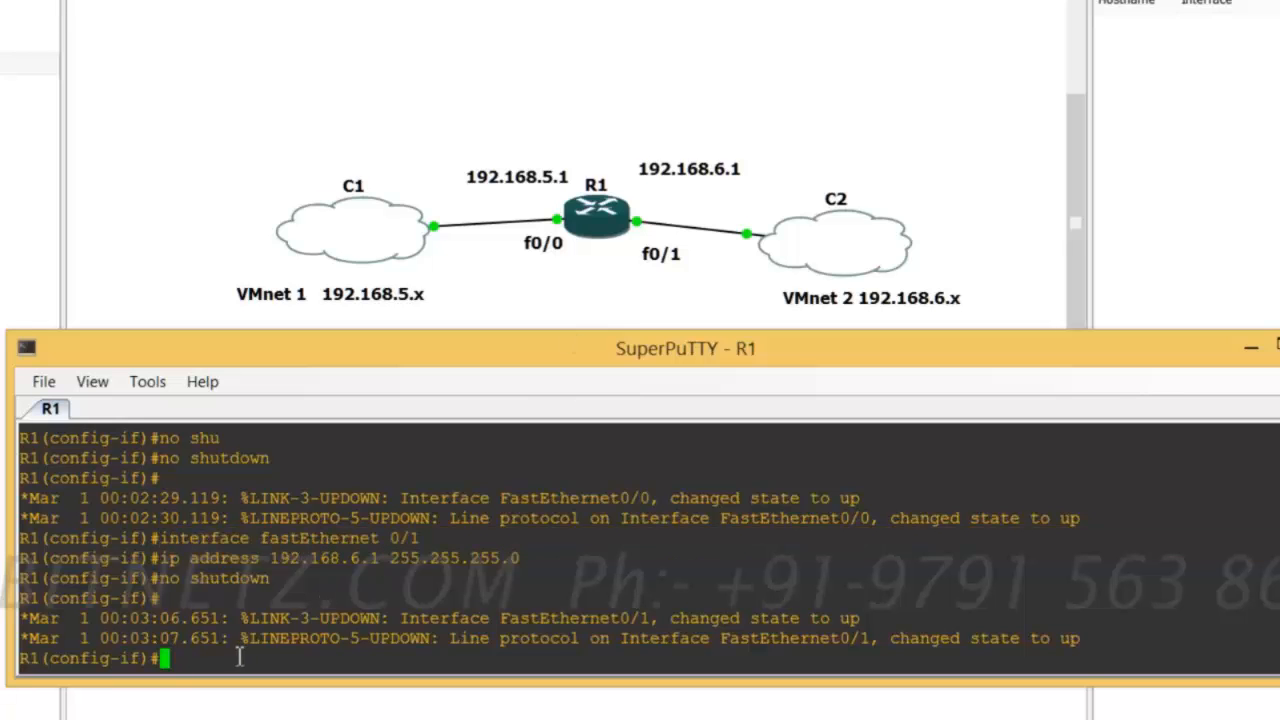
text(emd)
key(Return)
text(end)
key(Return)
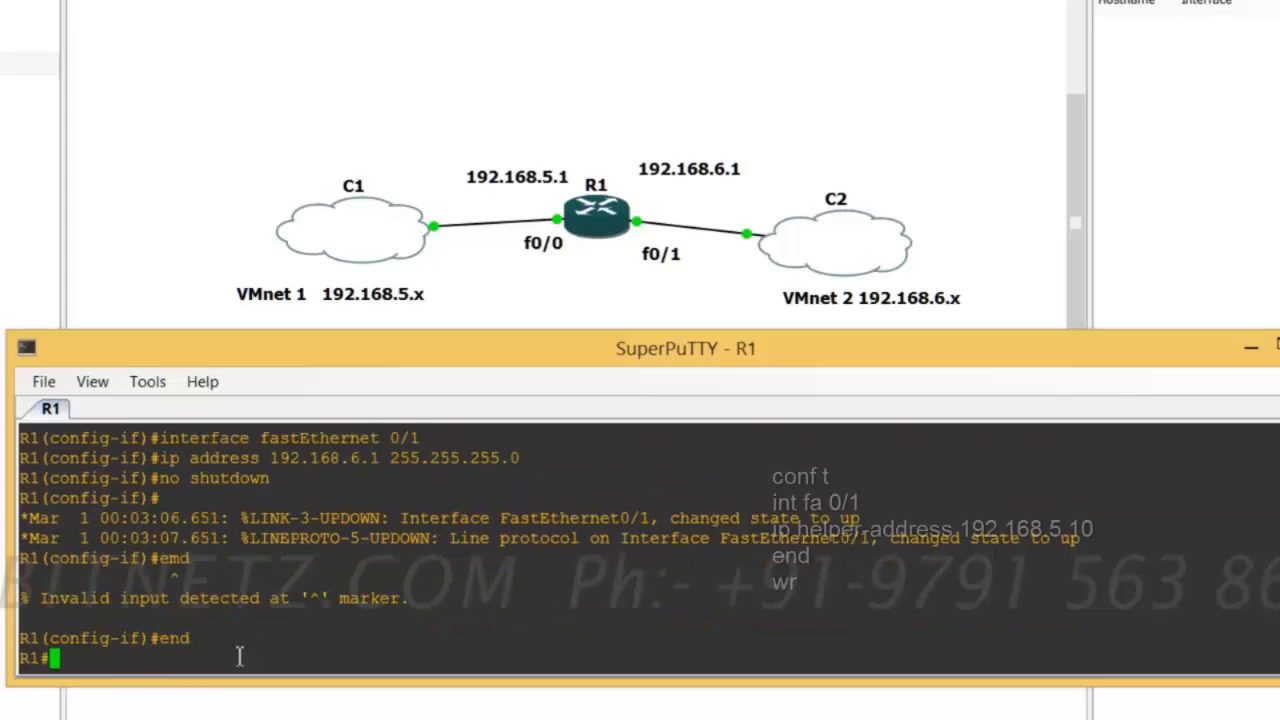
Step: Enter R1's global configuration and set ip helper-address 192.168.5.10 on interface fa 0/1
text(conf t)
key(Return)
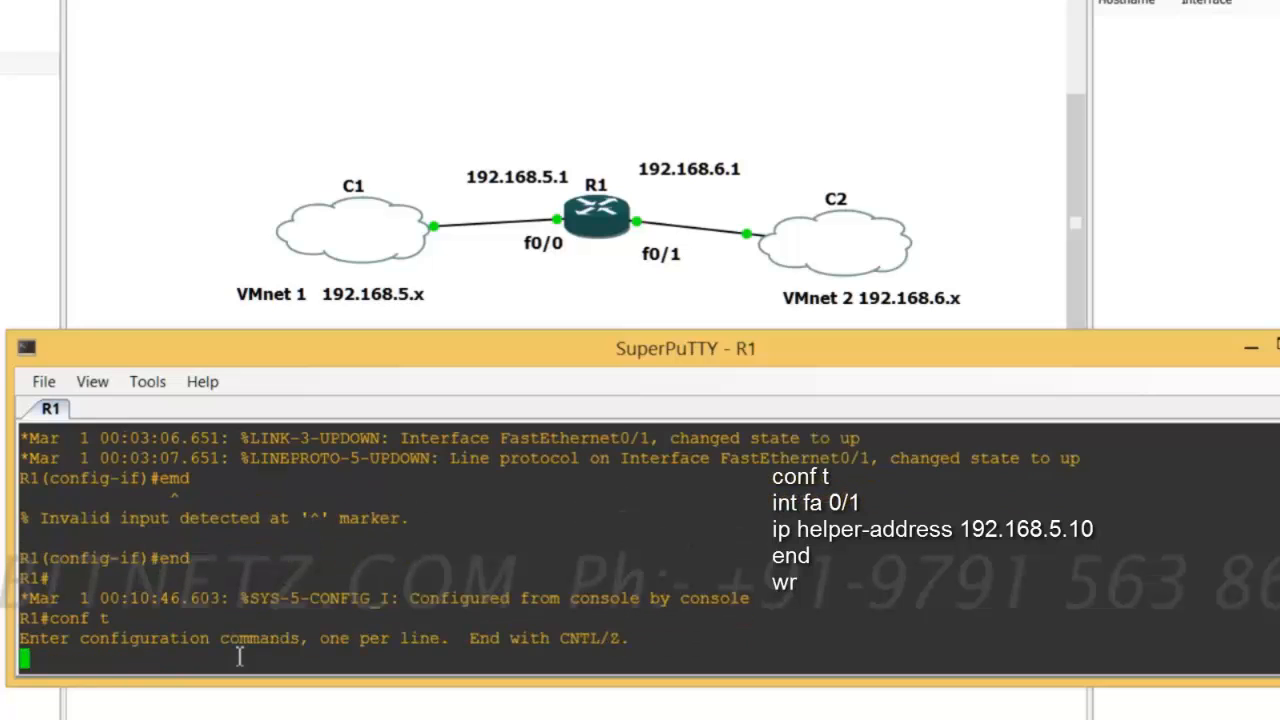
text(int fa 0/1)
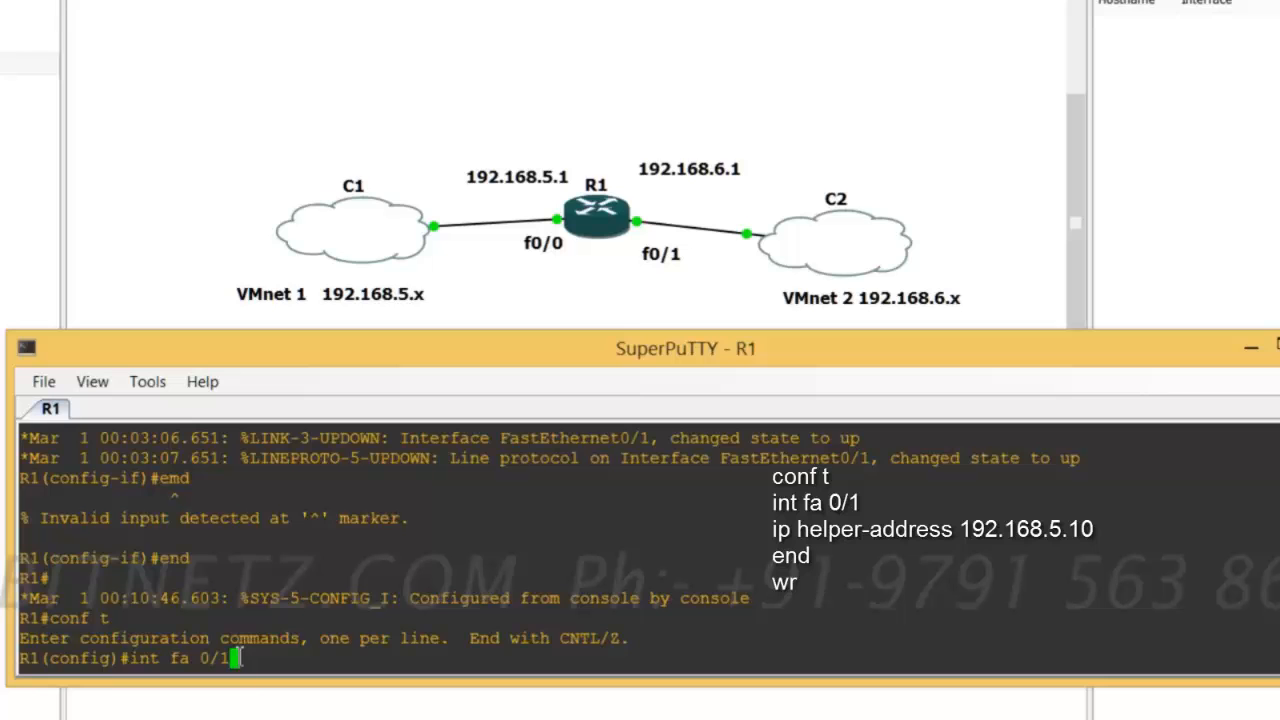
key(Return)
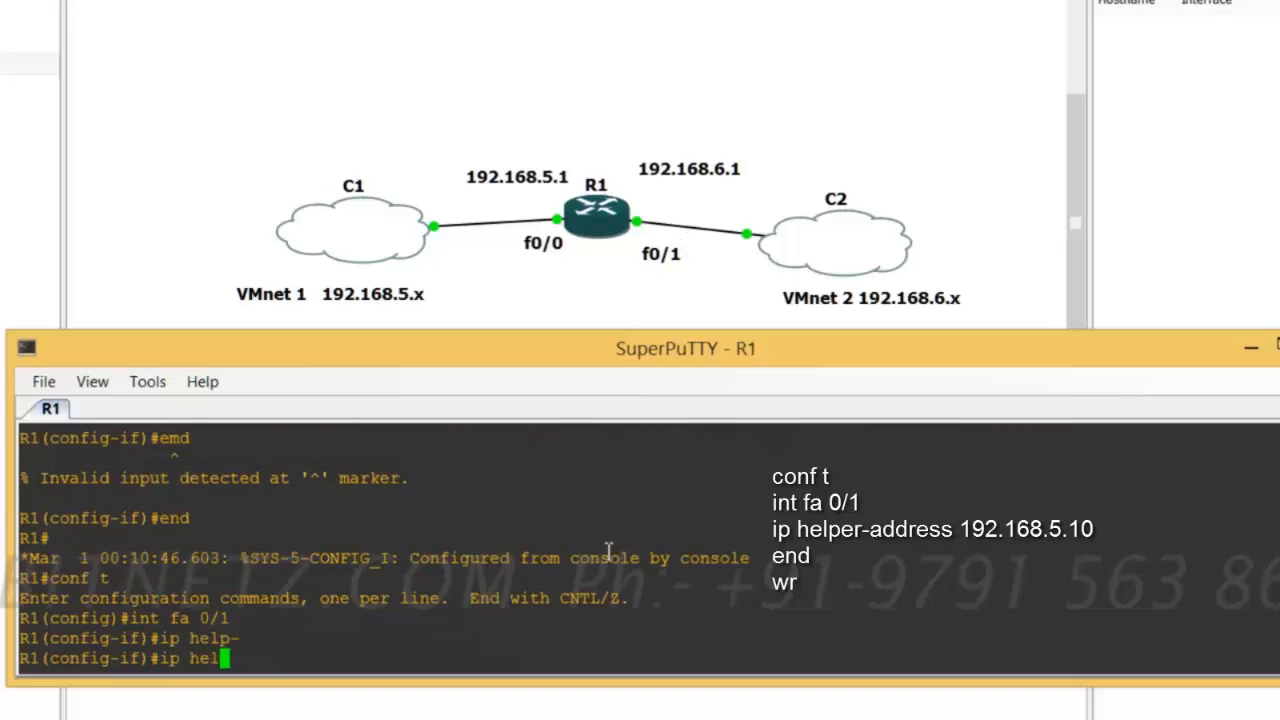
text(per-)
key(Tab)
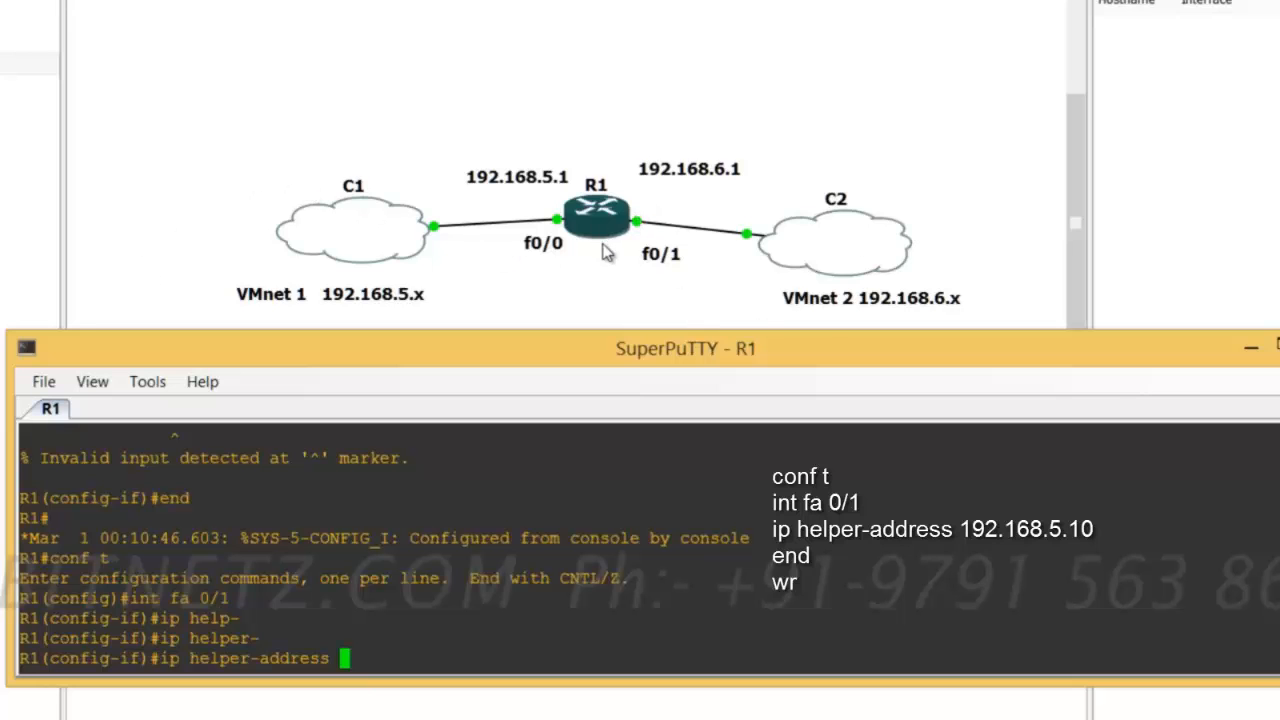
text(192.168.5.10)
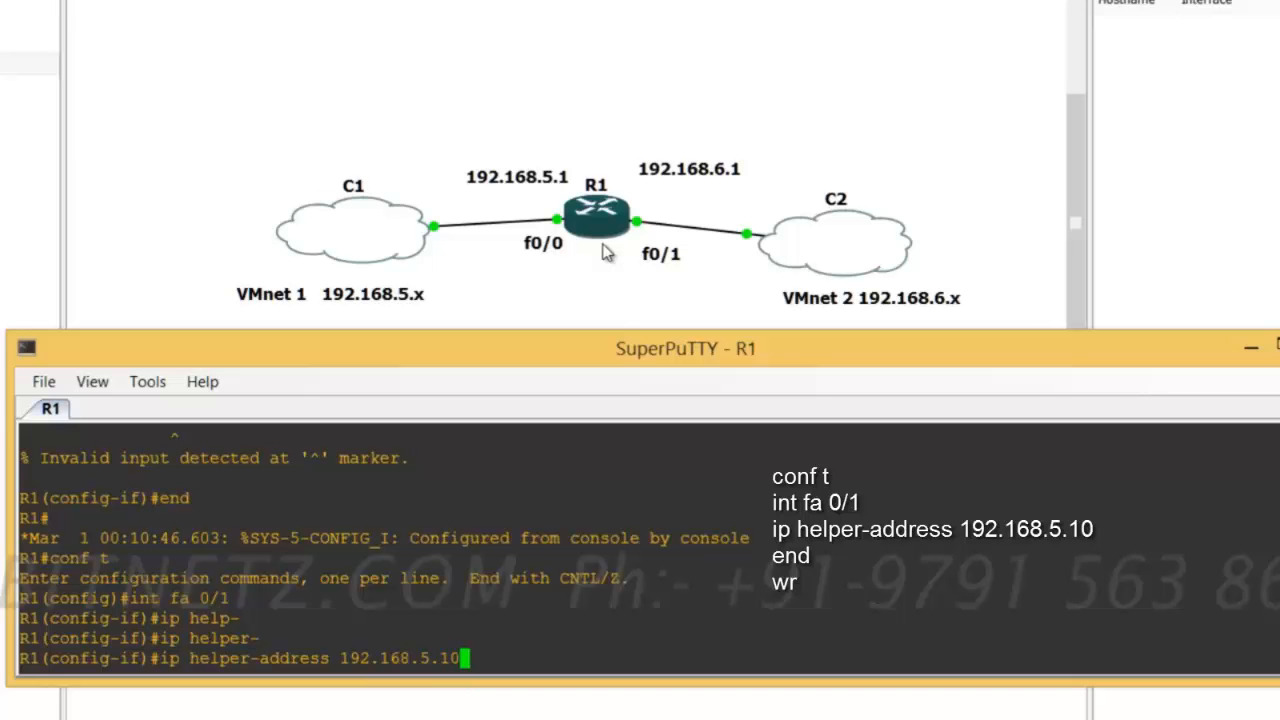
key(Return)
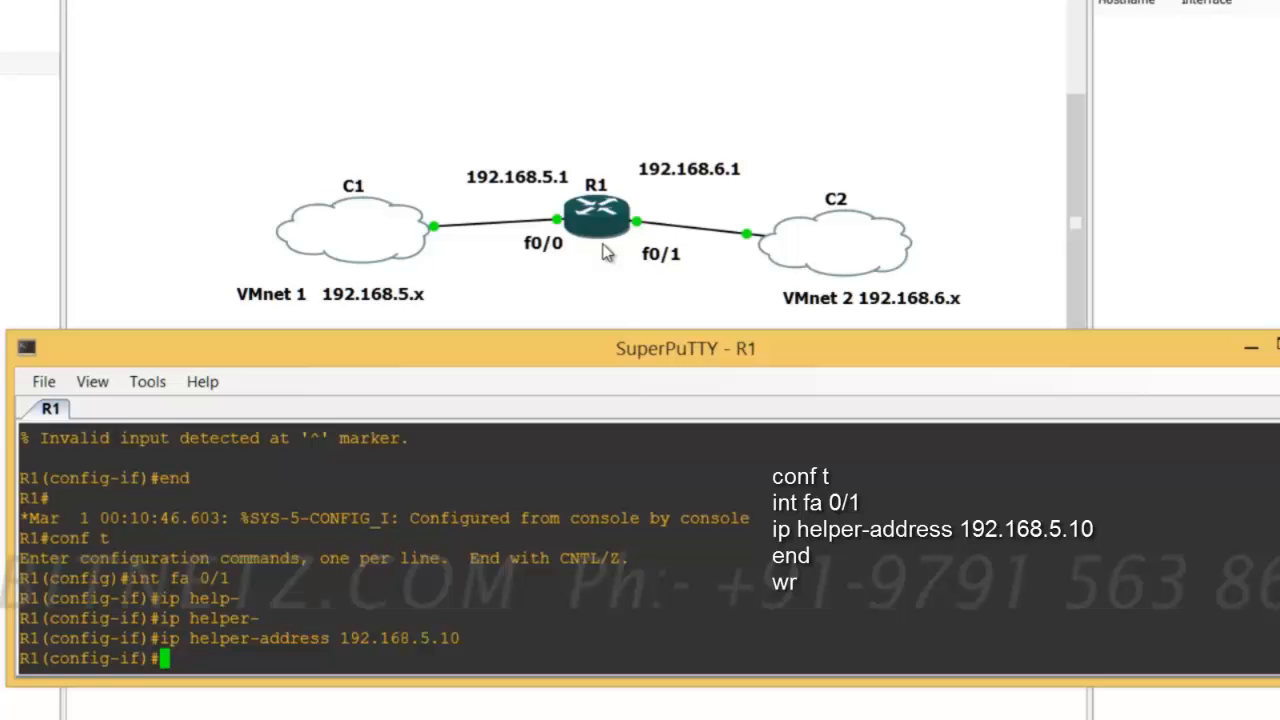
drag(230, 558, 150, 578)
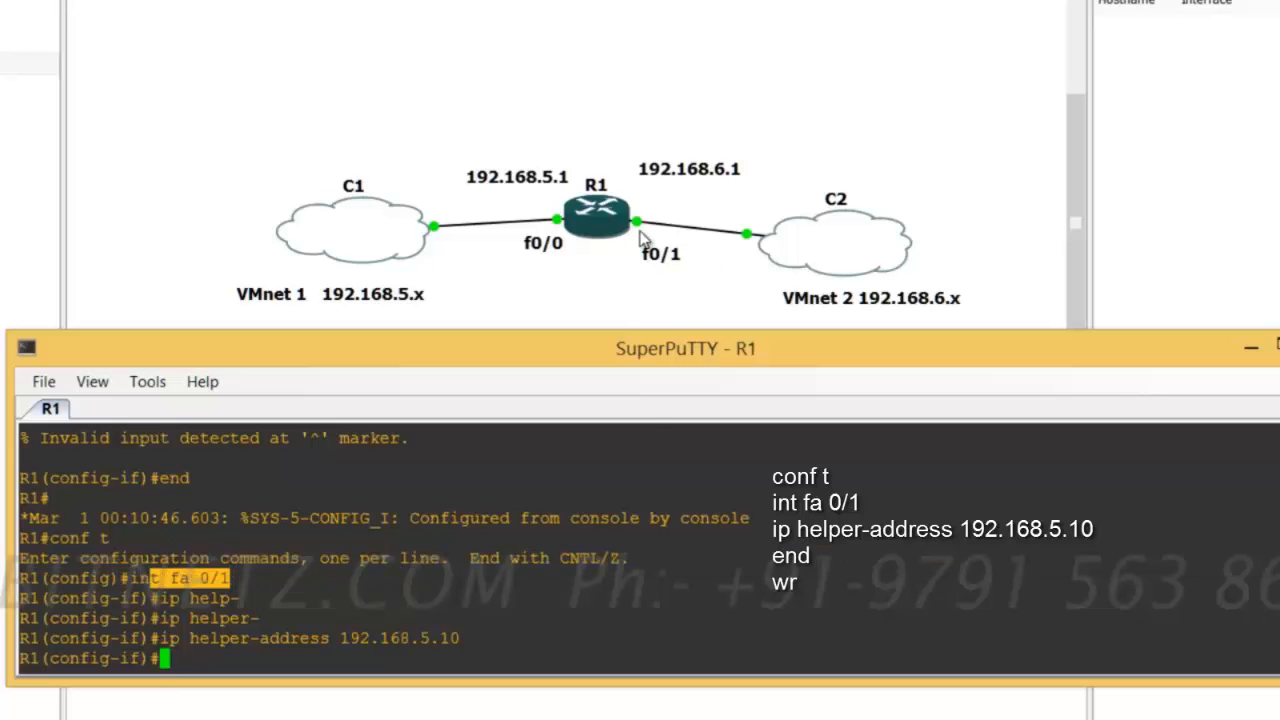
drag(341, 637, 483, 638)
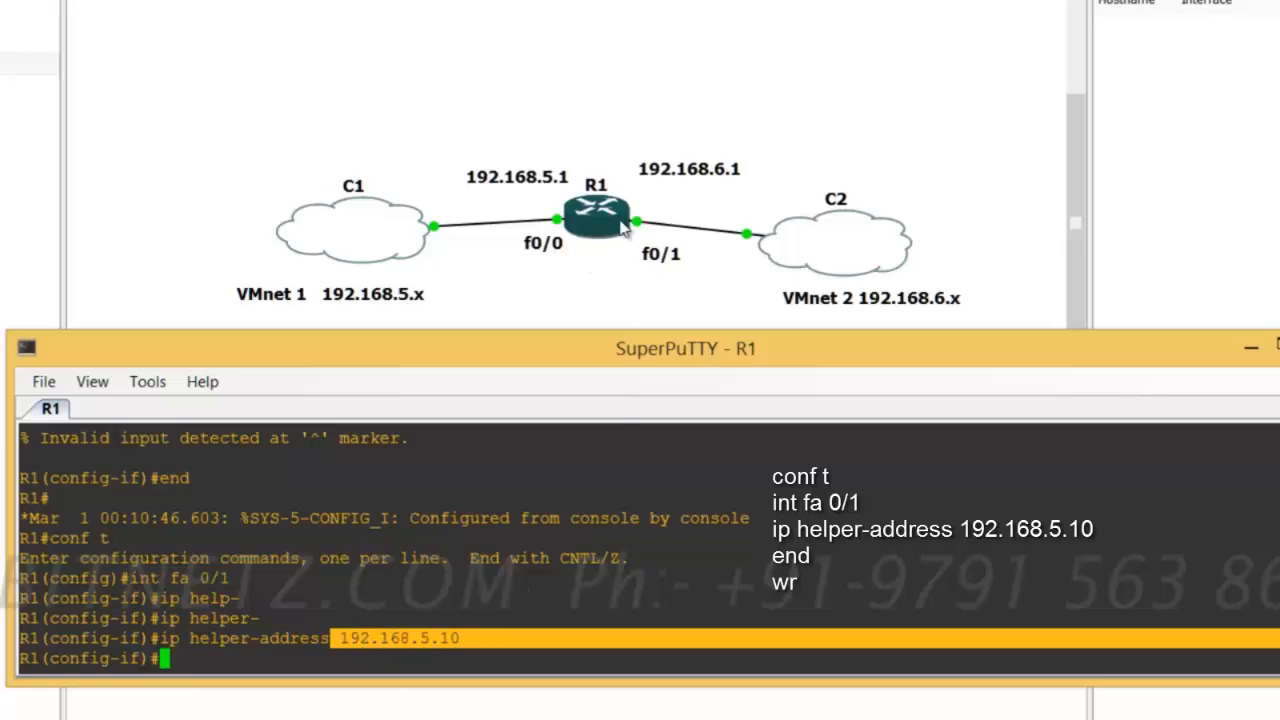
click(319, 540)
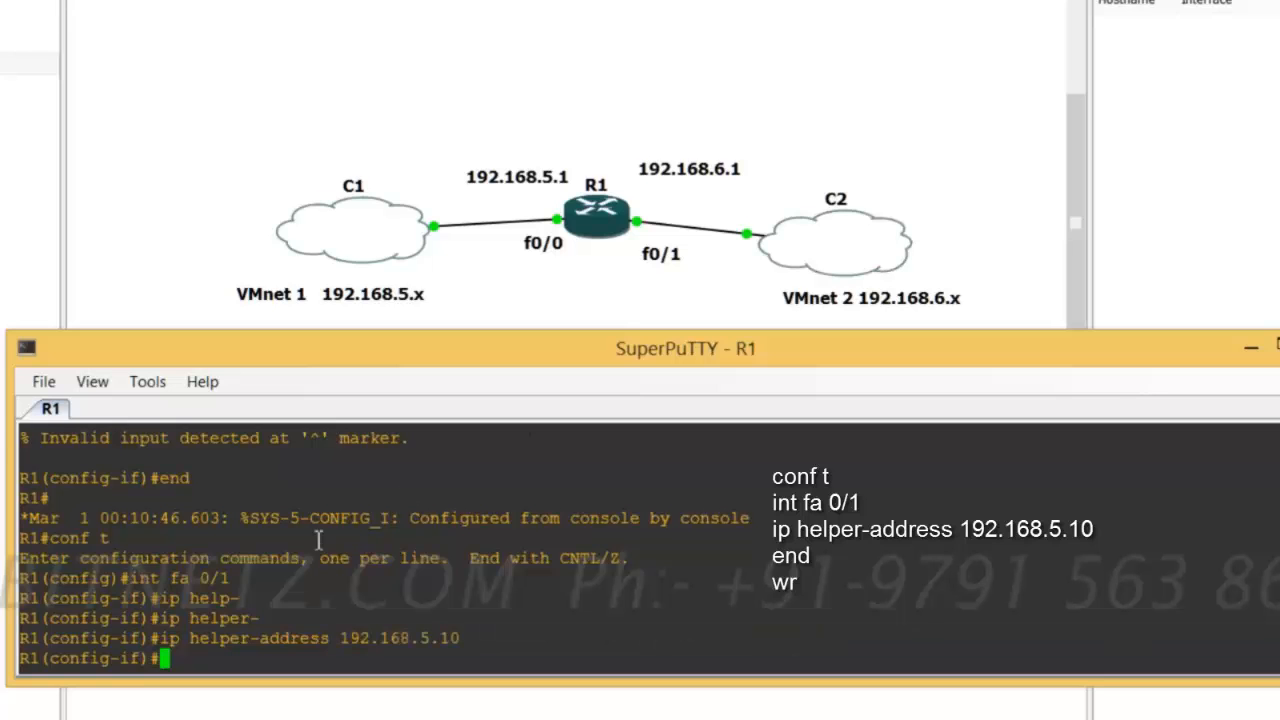
Step: Exit R1's configuration mode with end and save the configuration with wr
text(end)
key(Return)
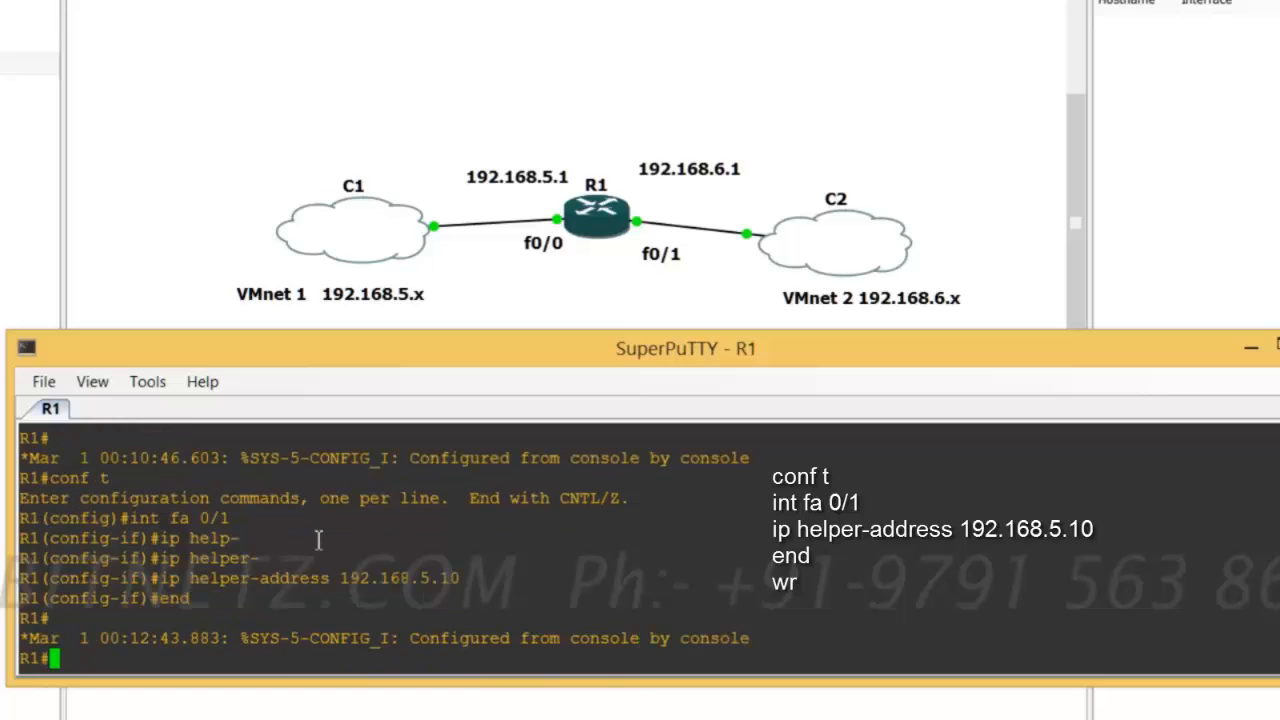
text(wr)
key(Return)
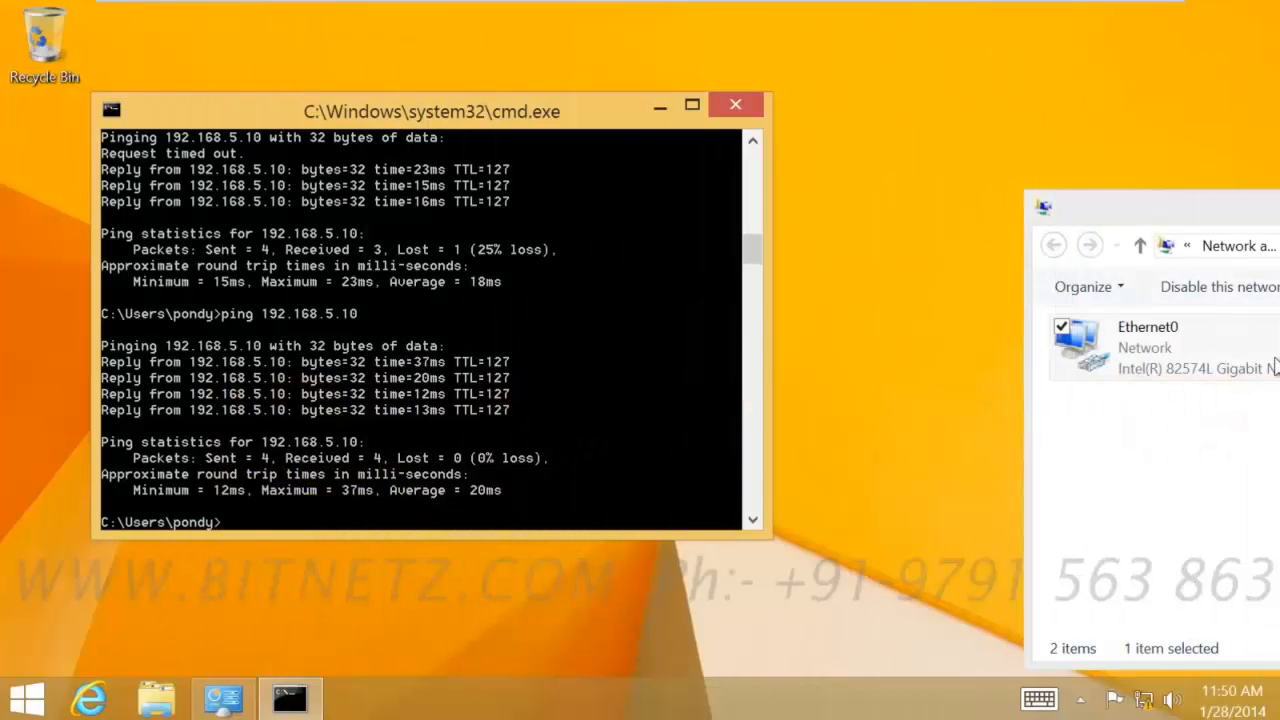
Step: Switch to the Windows client and set Ethernet0's IPv4 properties to obtain both the IP address and DNS server address automatically
right_click(1113, 344)
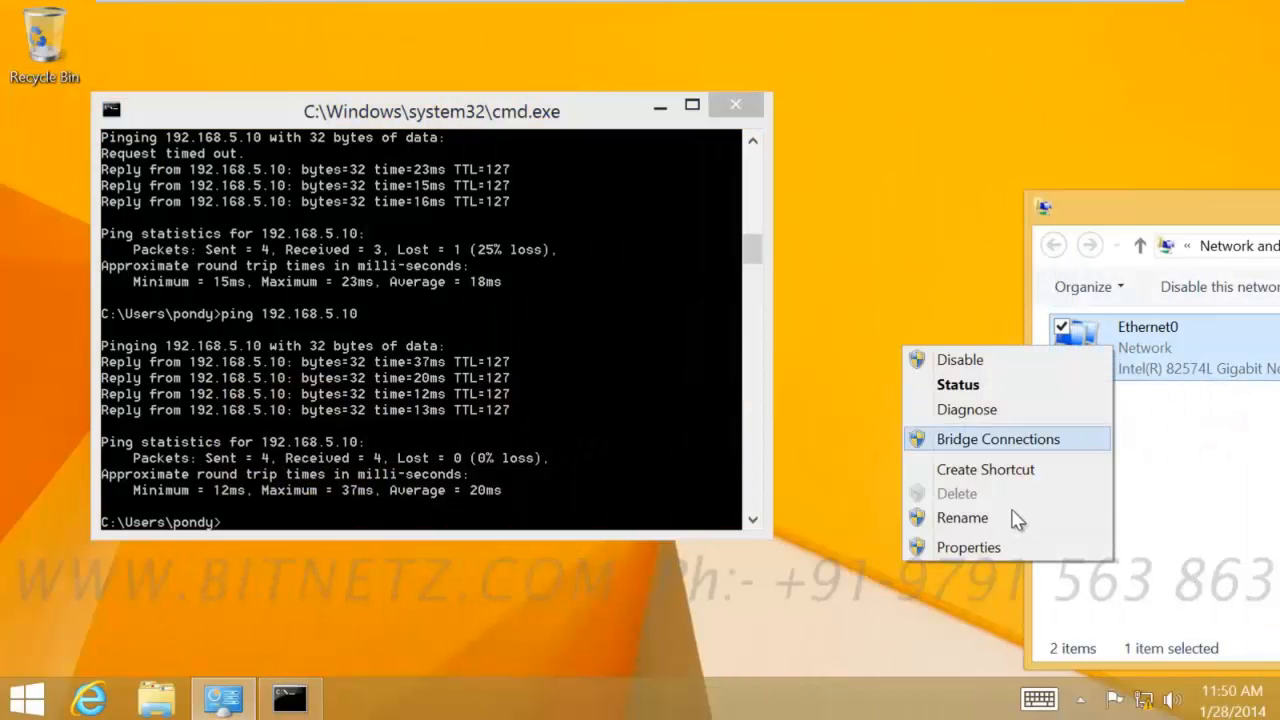
click(968, 550)
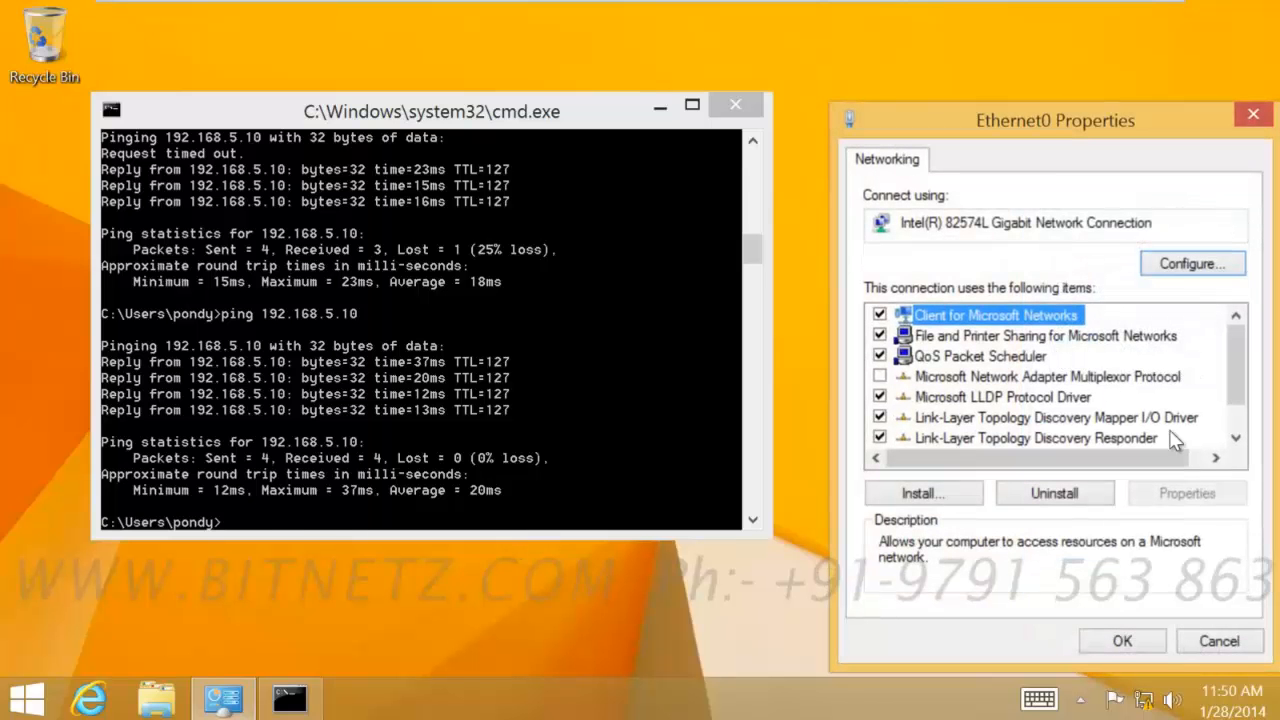
scroll(1236, 420, down, 1)
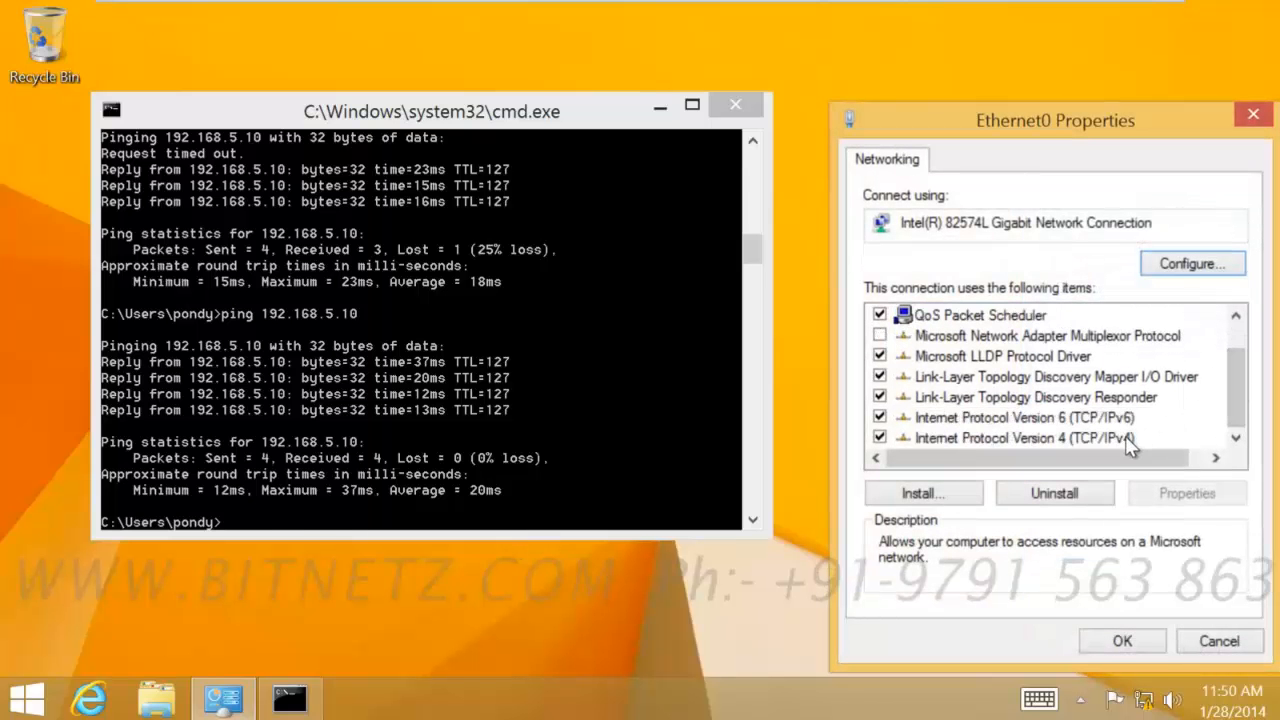
click(1128, 440)
click(1138, 493)
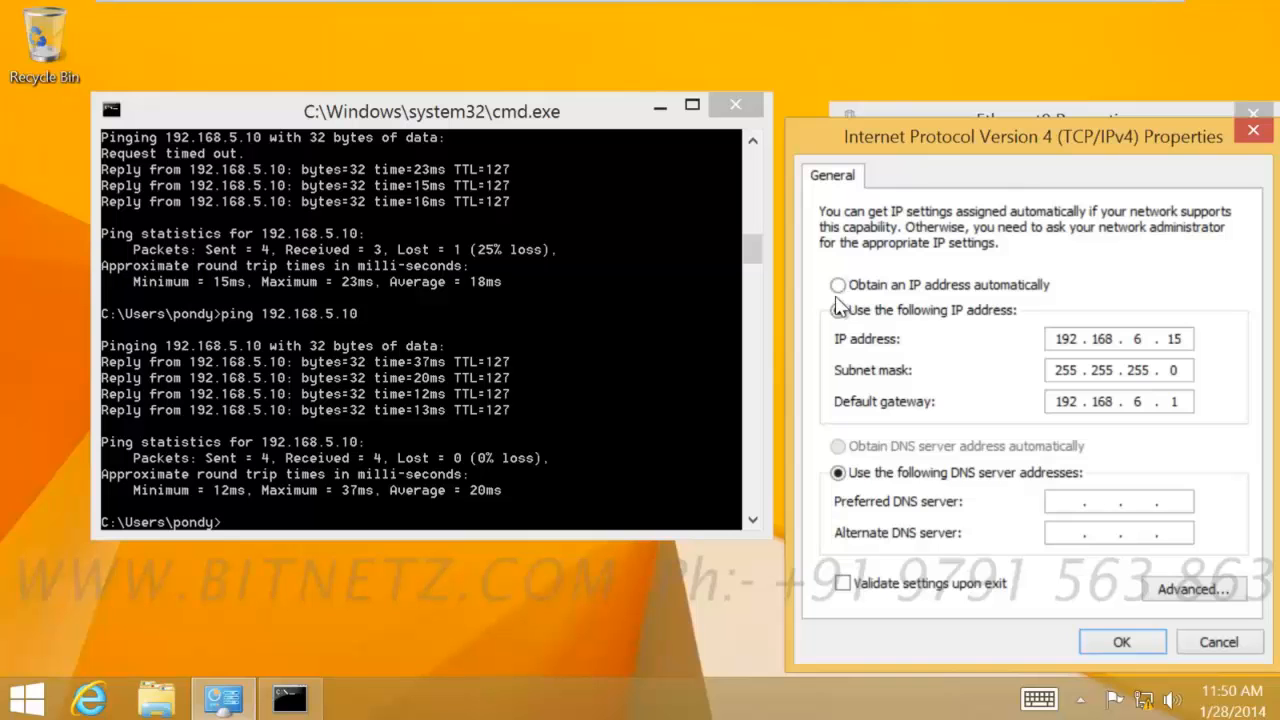
click(838, 285)
click(838, 446)
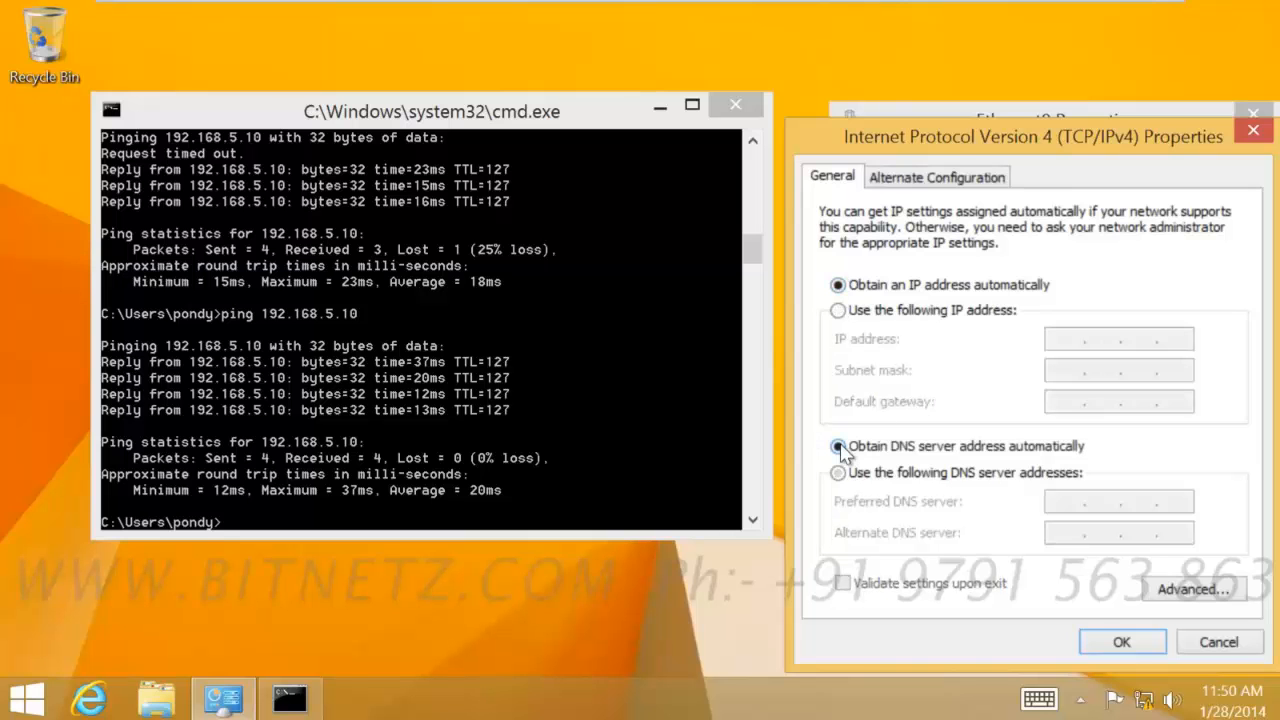
click(1121, 642)
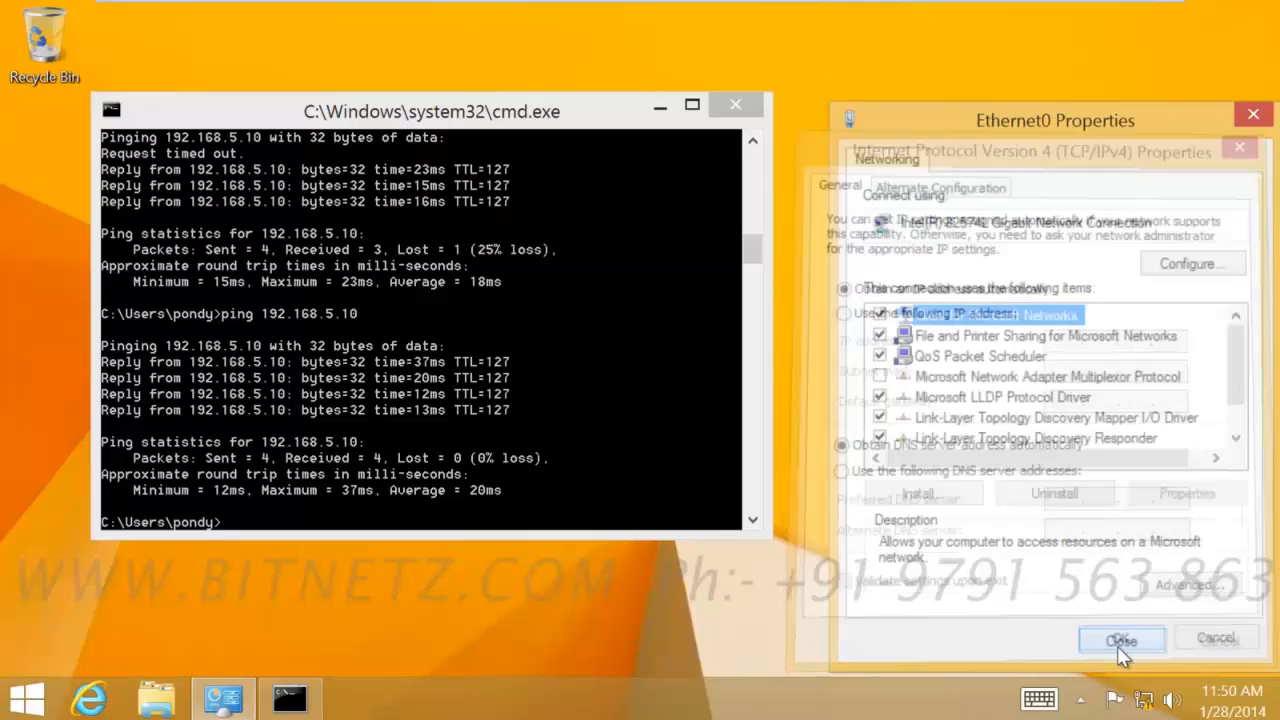
click(1121, 641)
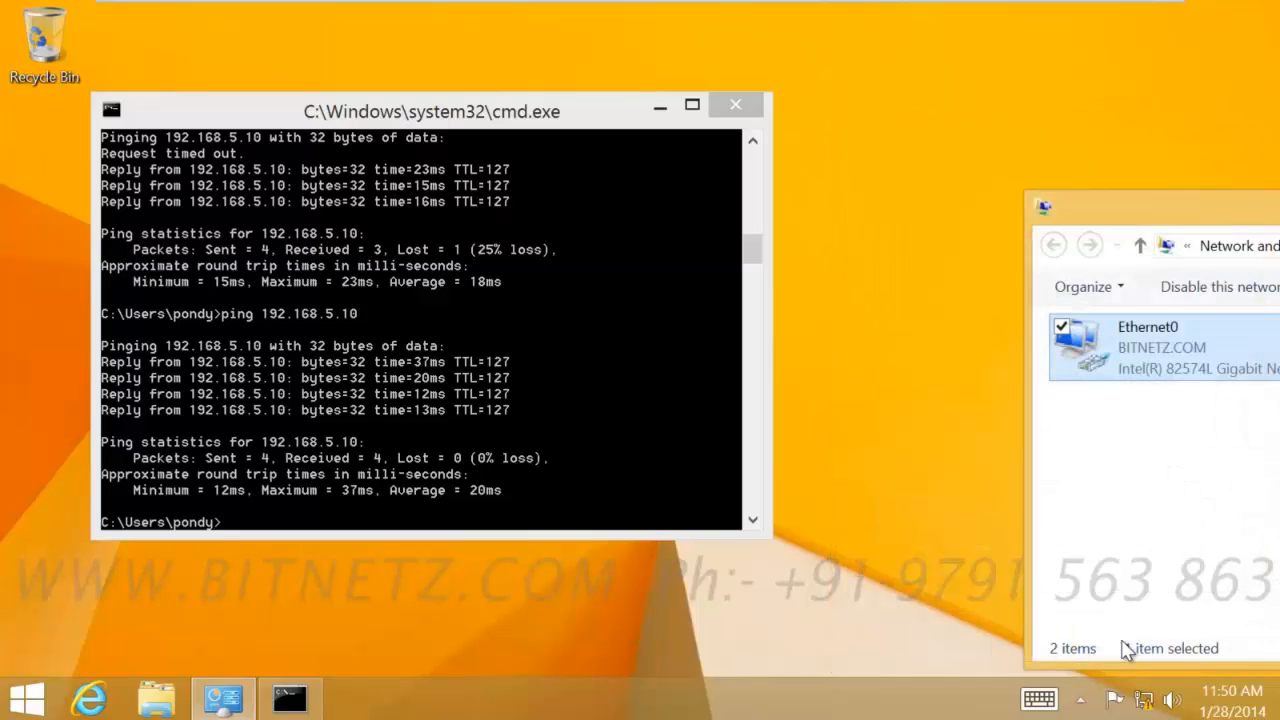
Step: Run ipconfig in the client's command prompt and compare its IPv4 settings with the earlier output in the console history
click(608, 408)
text(ipconfig)
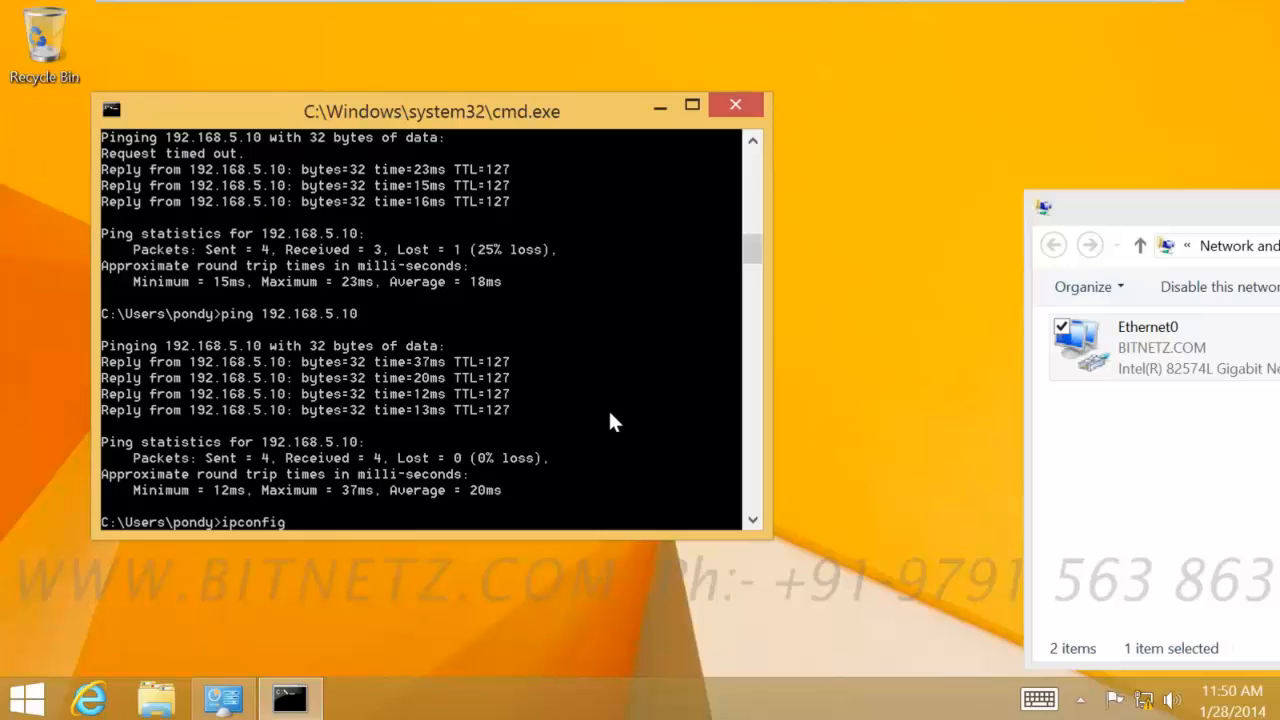
key(Return)
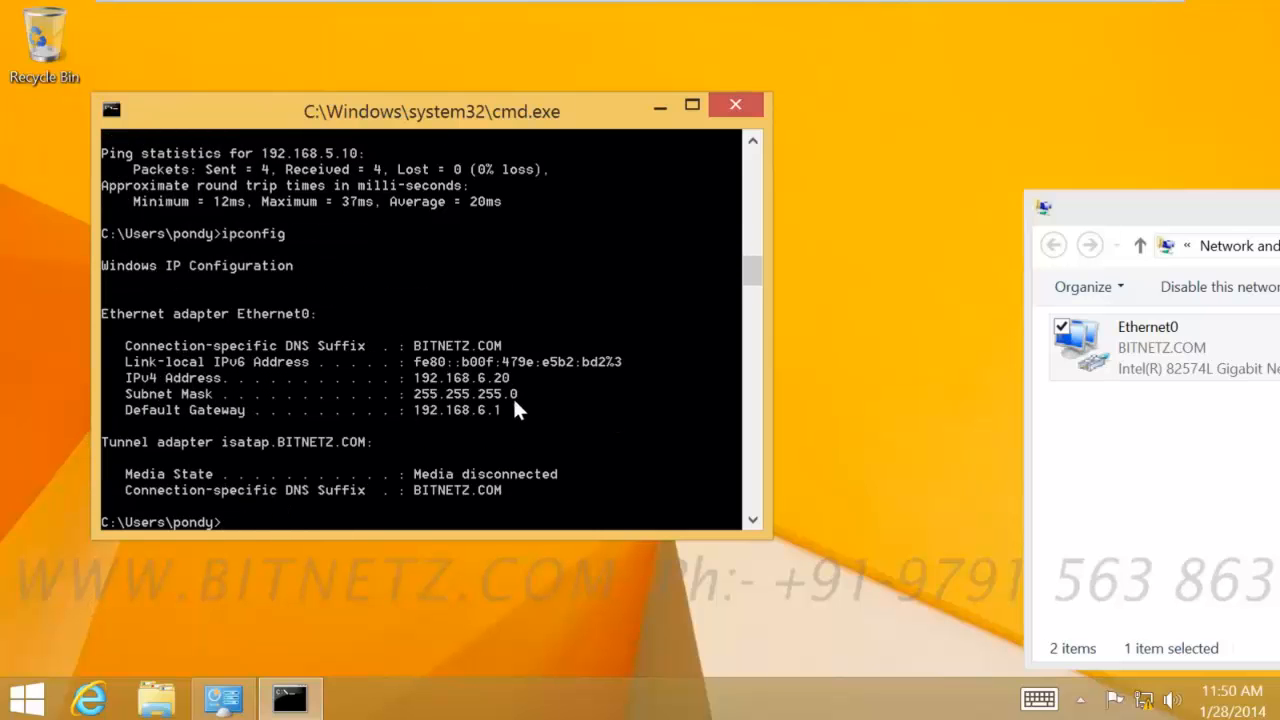
scroll(511, 379, up, 7)
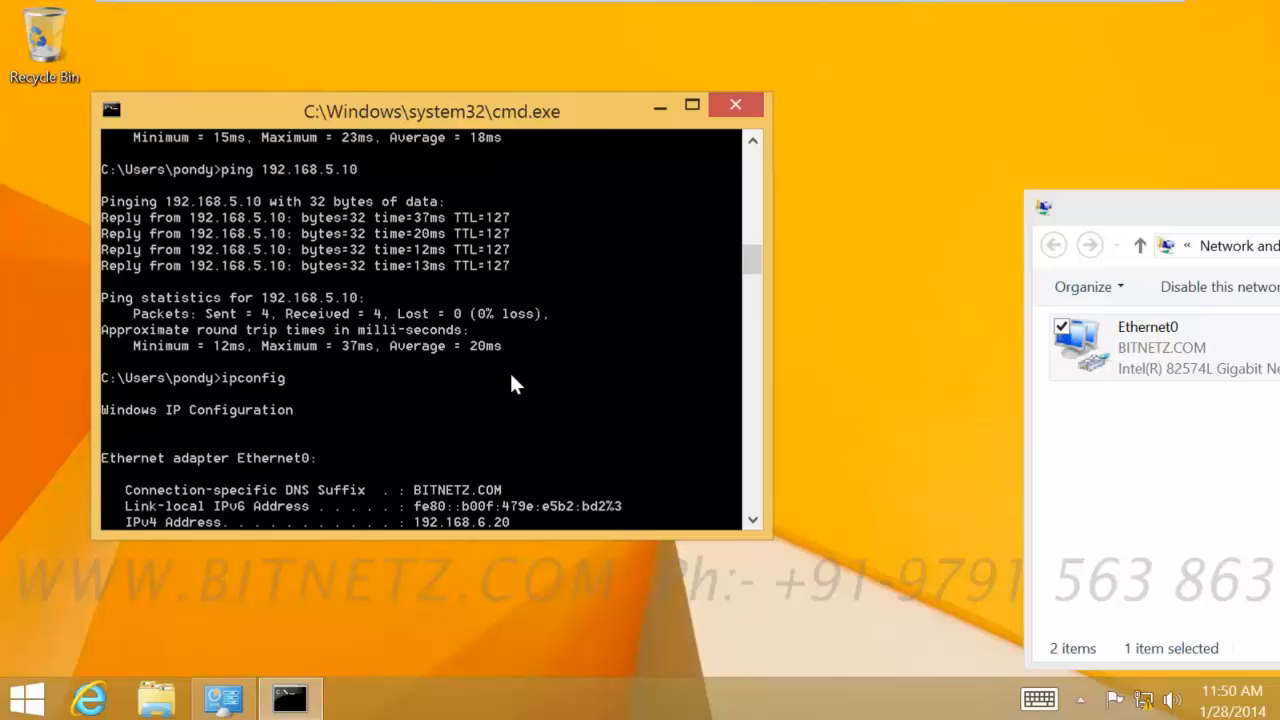
scroll(511, 383, up, 8)
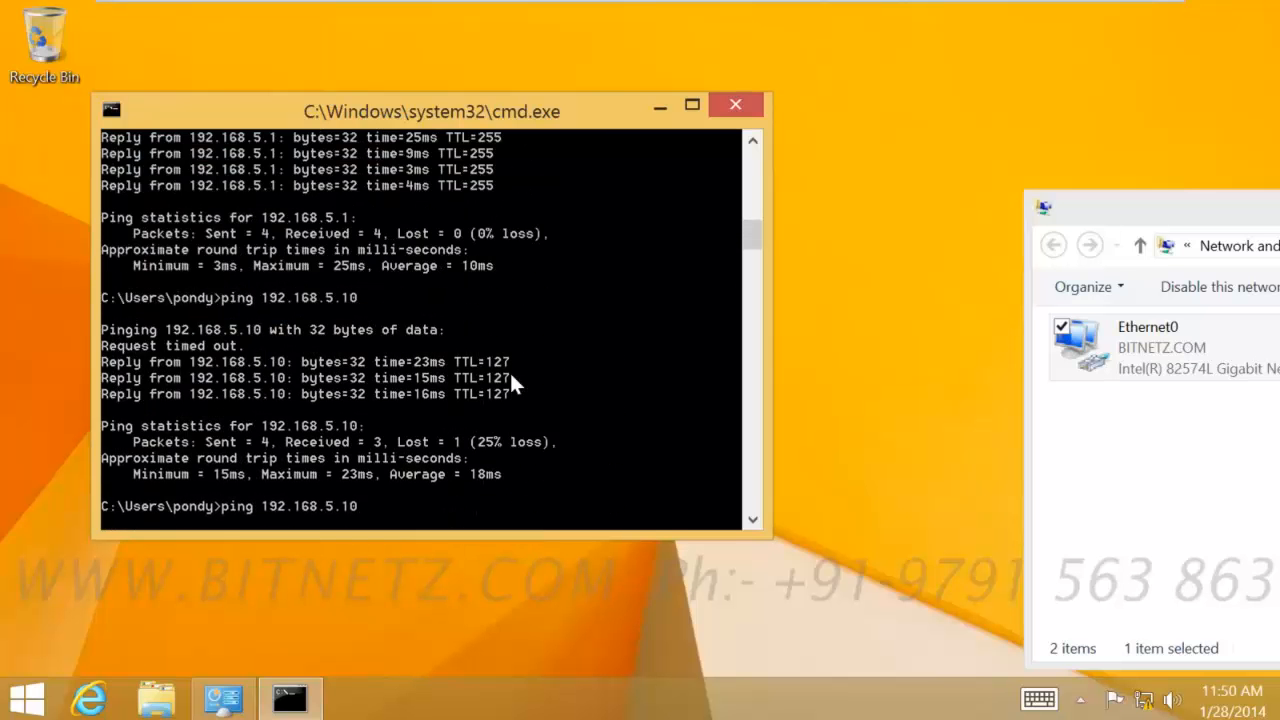
scroll(509, 370, up, 9)
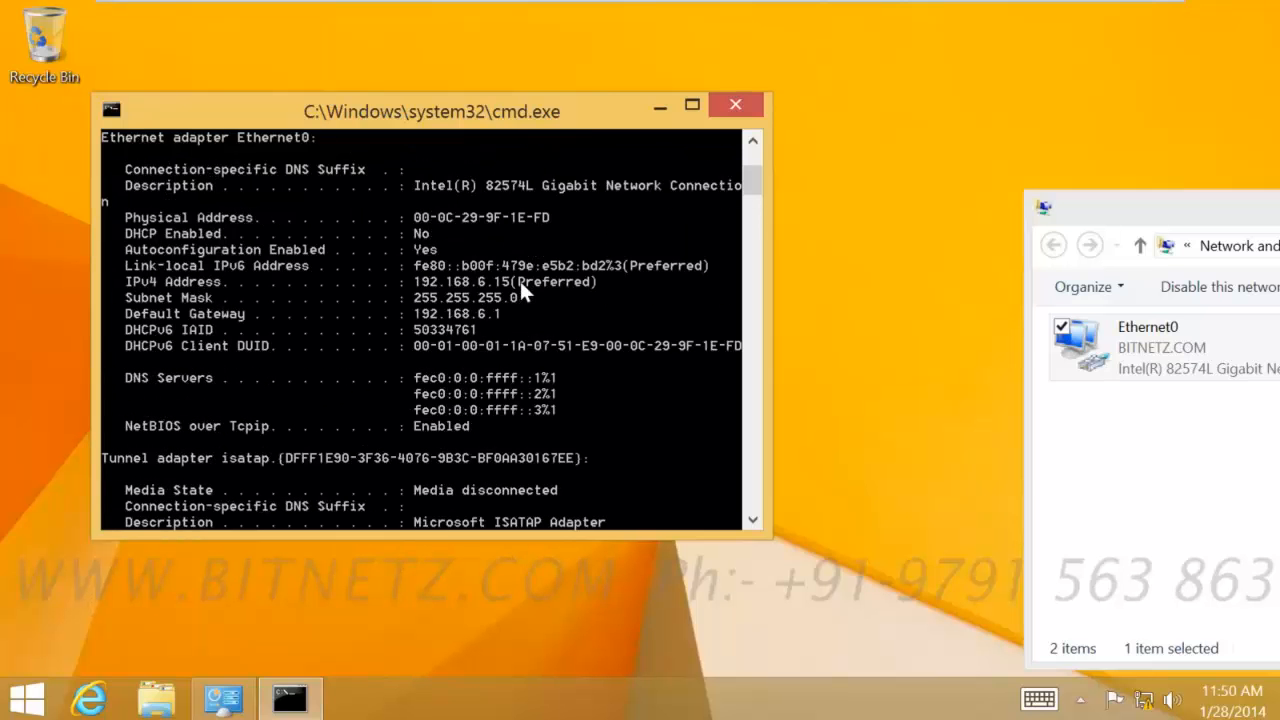
scroll(519, 278, down, 20)
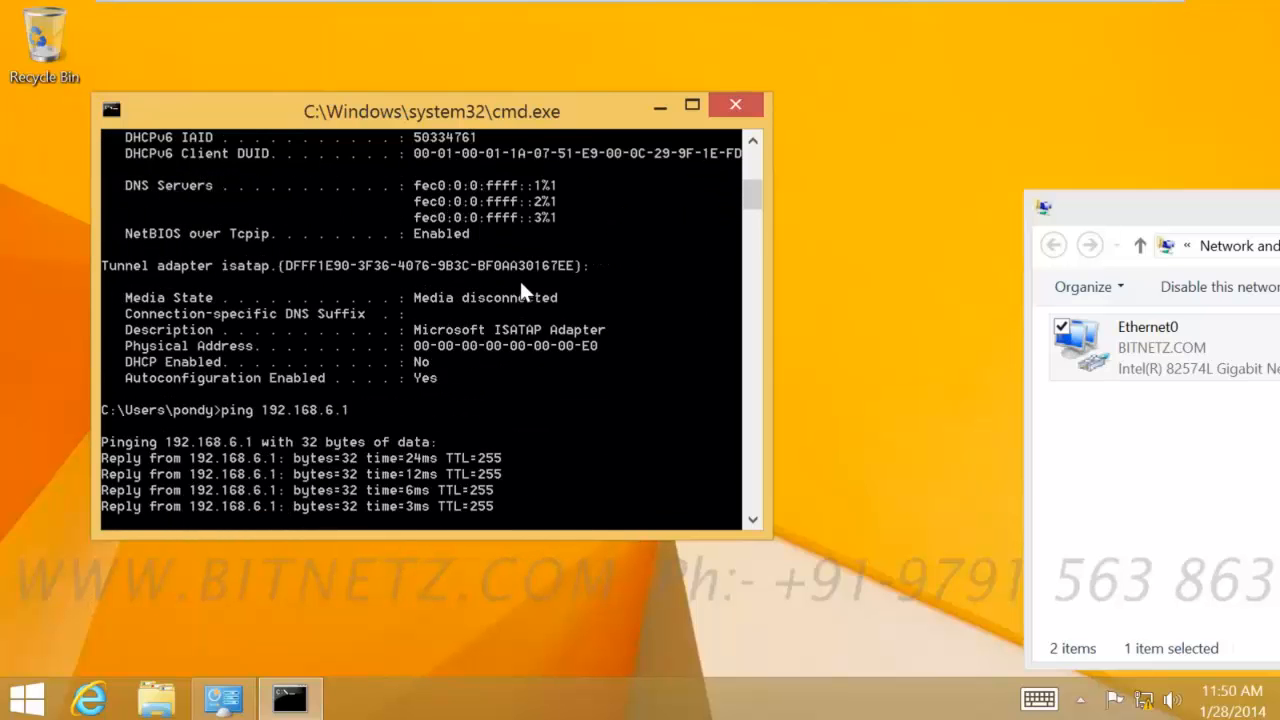
Step: Run ipconfig /all on the client and underline the DHCP server, default gateway, IPv4 address, subnet mask and DNS server entries
key(Return)
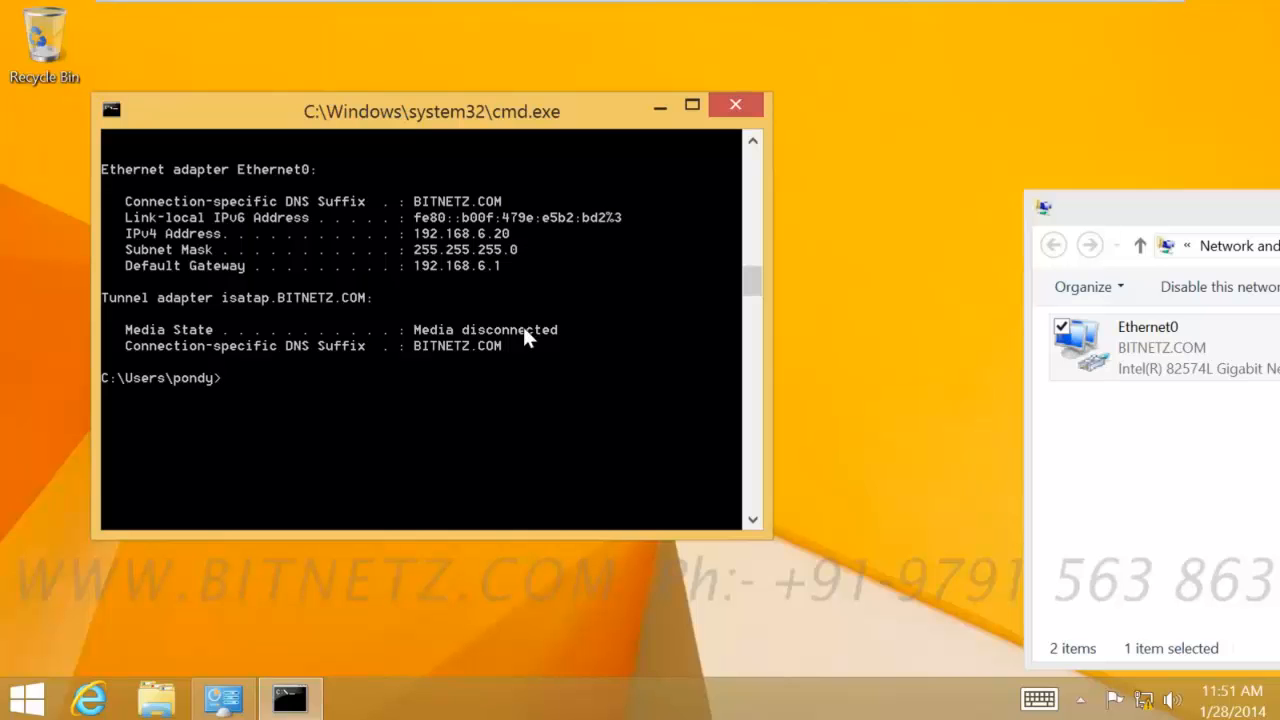
text(ipconfig /all)
key(Return)
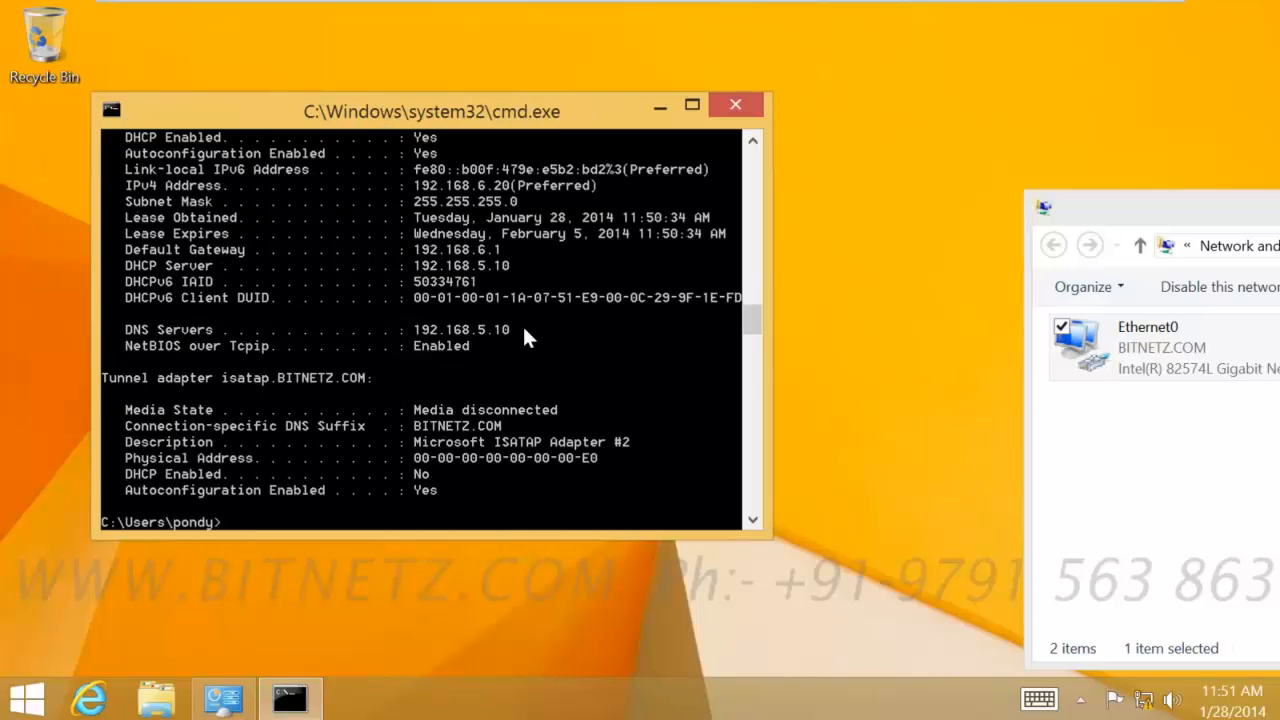
mouse_move(162, 277)
mouse_down()
mouse_move(497, 278)
mouse_move(536, 244)
mouse_up()
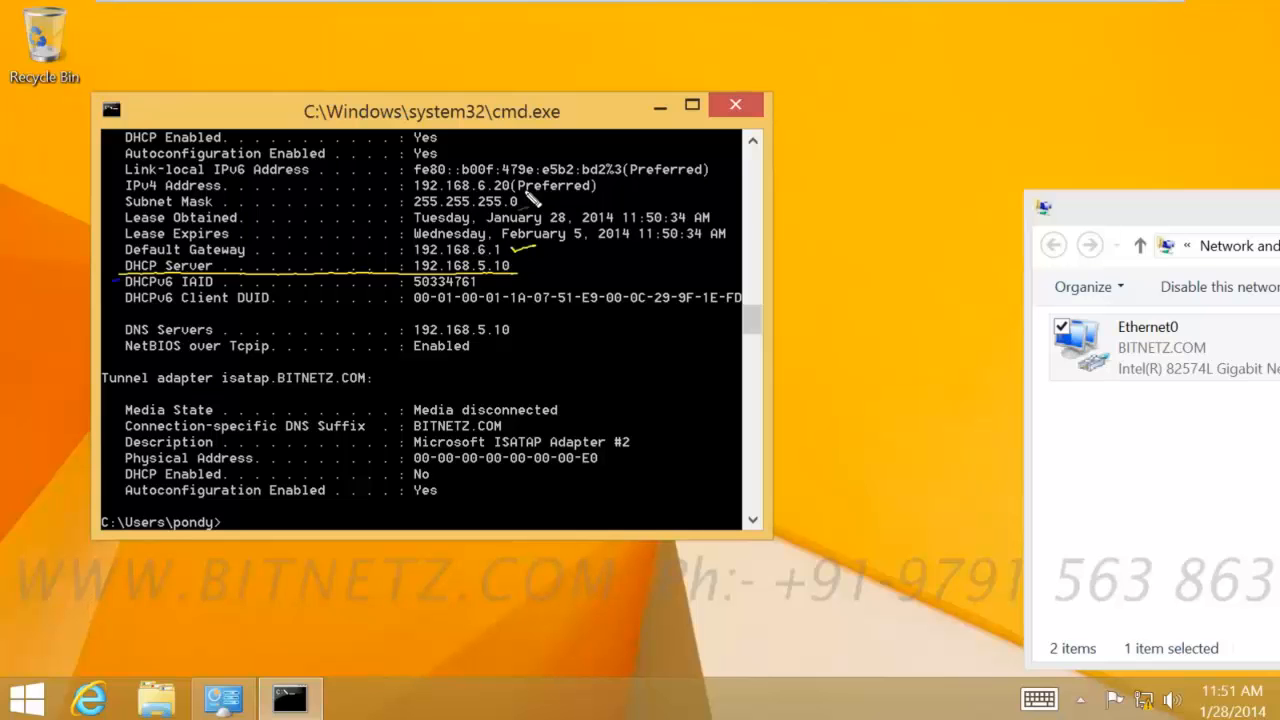
drag(458, 195, 527, 196)
drag(411, 211, 537, 212)
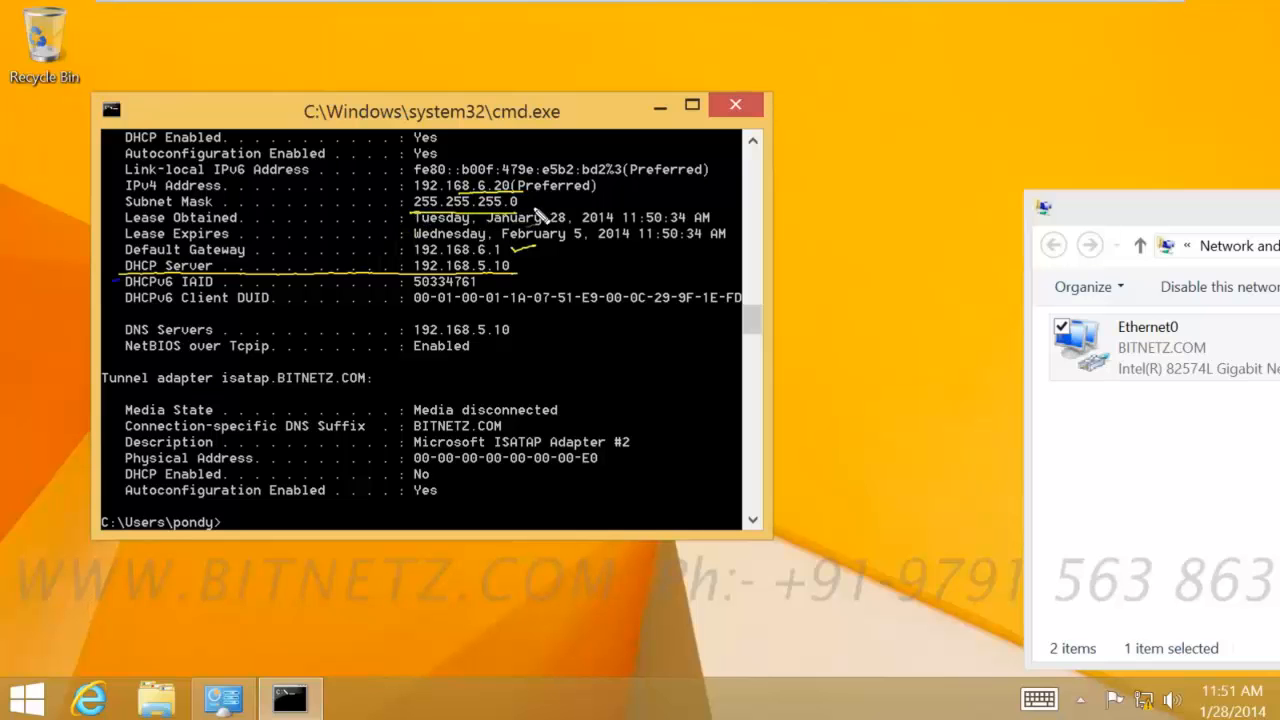
drag(124, 337, 173, 336)
drag(470, 338, 531, 338)
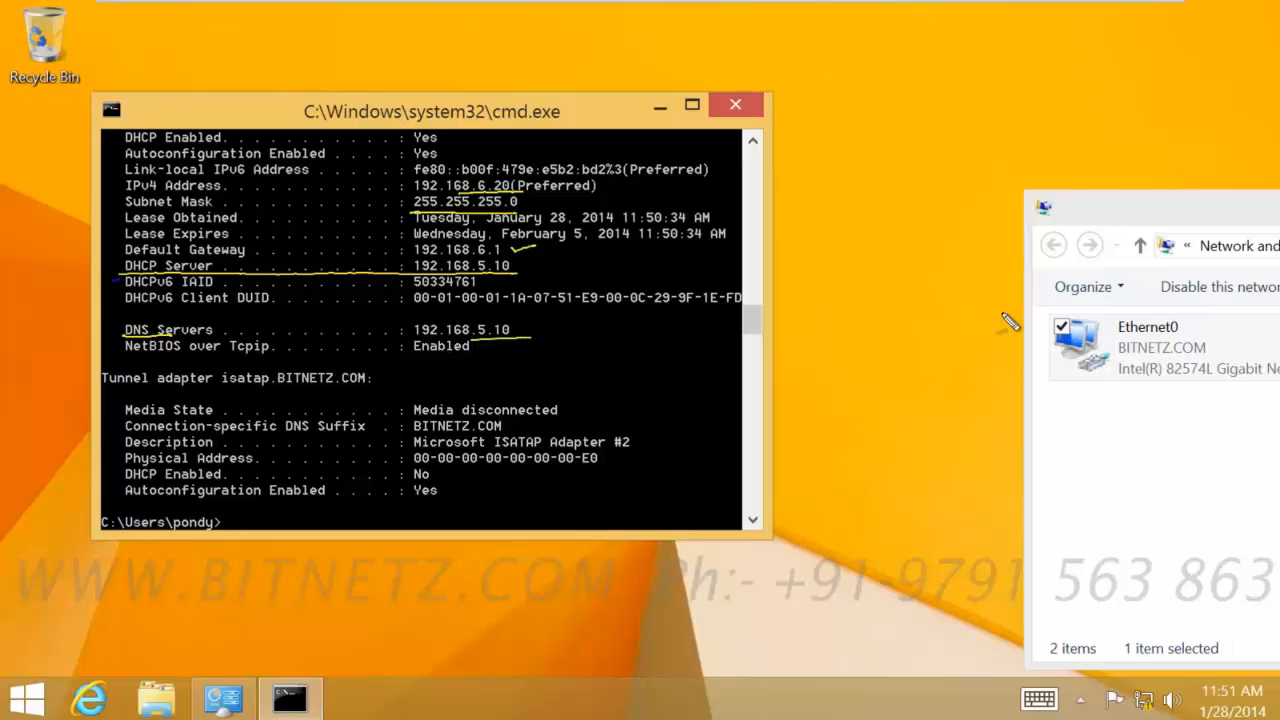
Step: Sketch the DHCP server's network and the client's network joined by a router over the output, and clear all annotations
mouse_move(615, 370)
mouse_down()
mouse_move(736, 396)
mouse_move(615, 368)
mouse_move(648, 418)
mouse_up()
mouse_move(640, 402)
mouse_down()
mouse_move(667, 418)
mouse_move(645, 419)
mouse_up()
drag(535, 391, 532, 398)
mouse_move(379, 392)
mouse_down()
mouse_move(430, 376)
mouse_move(358, 400)
mouse_move(425, 408)
mouse_move(468, 395)
mouse_move(448, 395)
mouse_up()
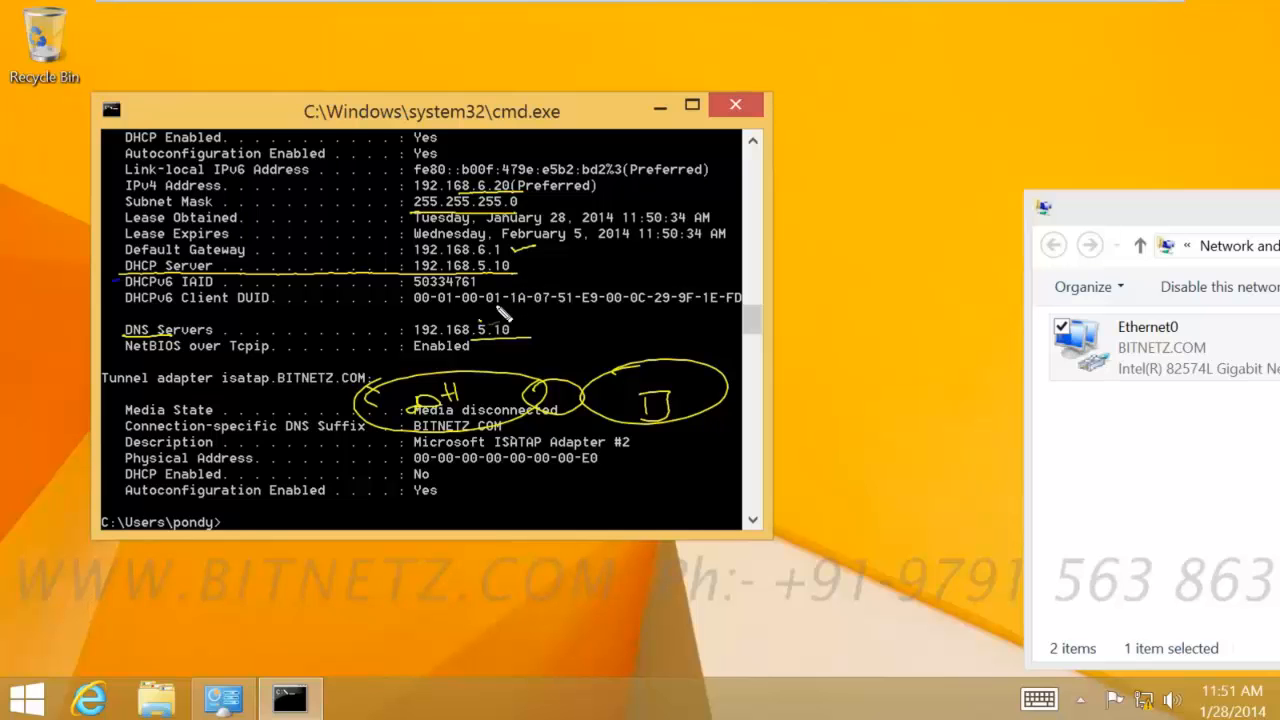
key(Escape)
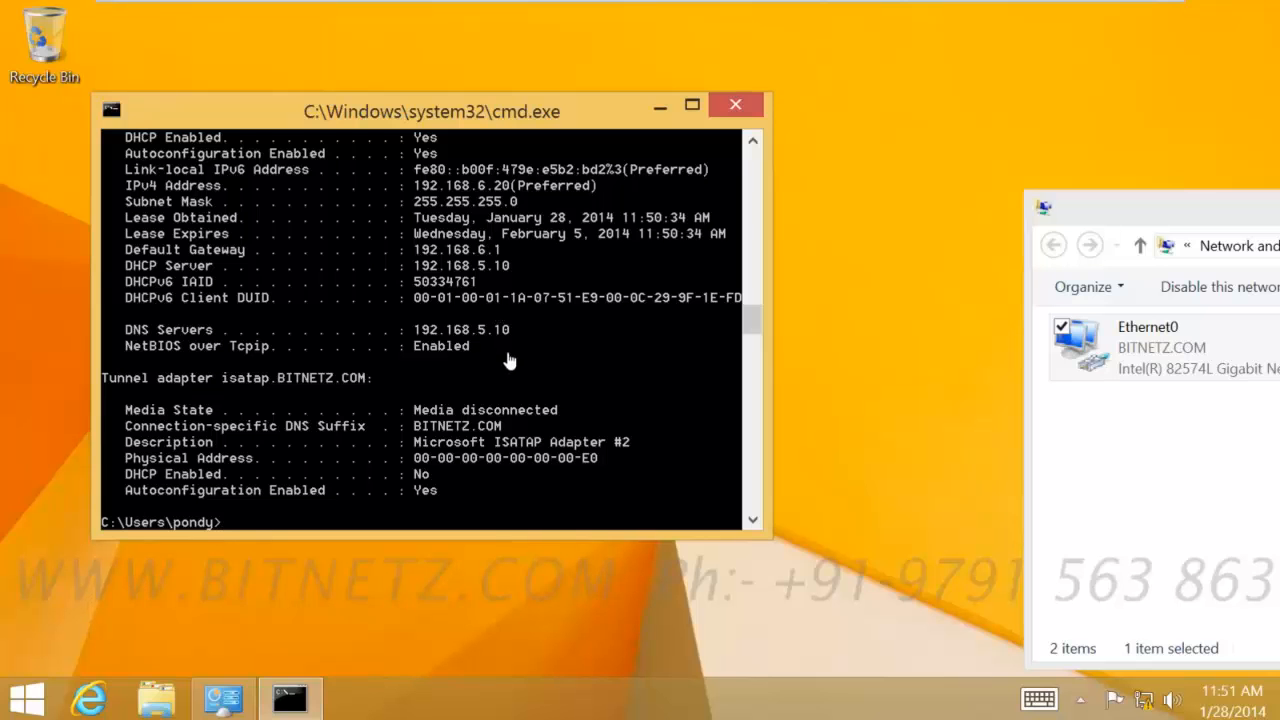
Step: Run hostname on the client, and examine the 192.168.6.x scope's address leases in the server's DHCP console
text(hostname)
key(Return)
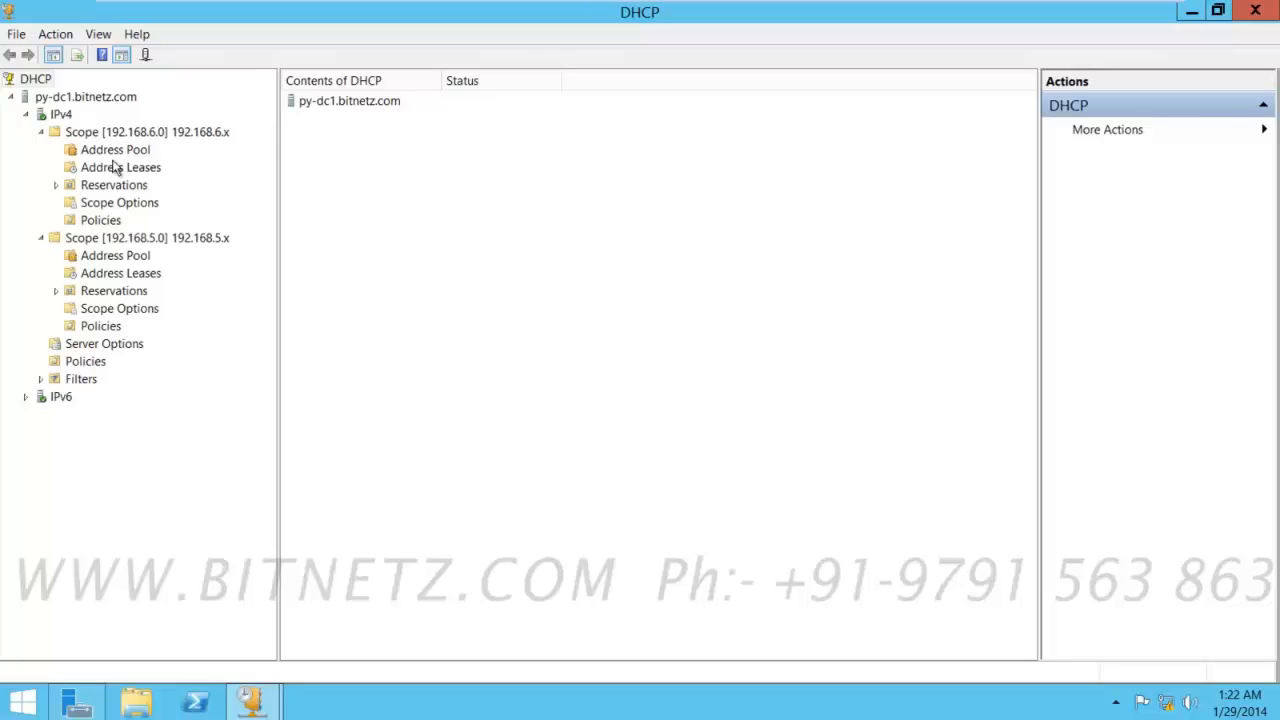
click(136, 134)
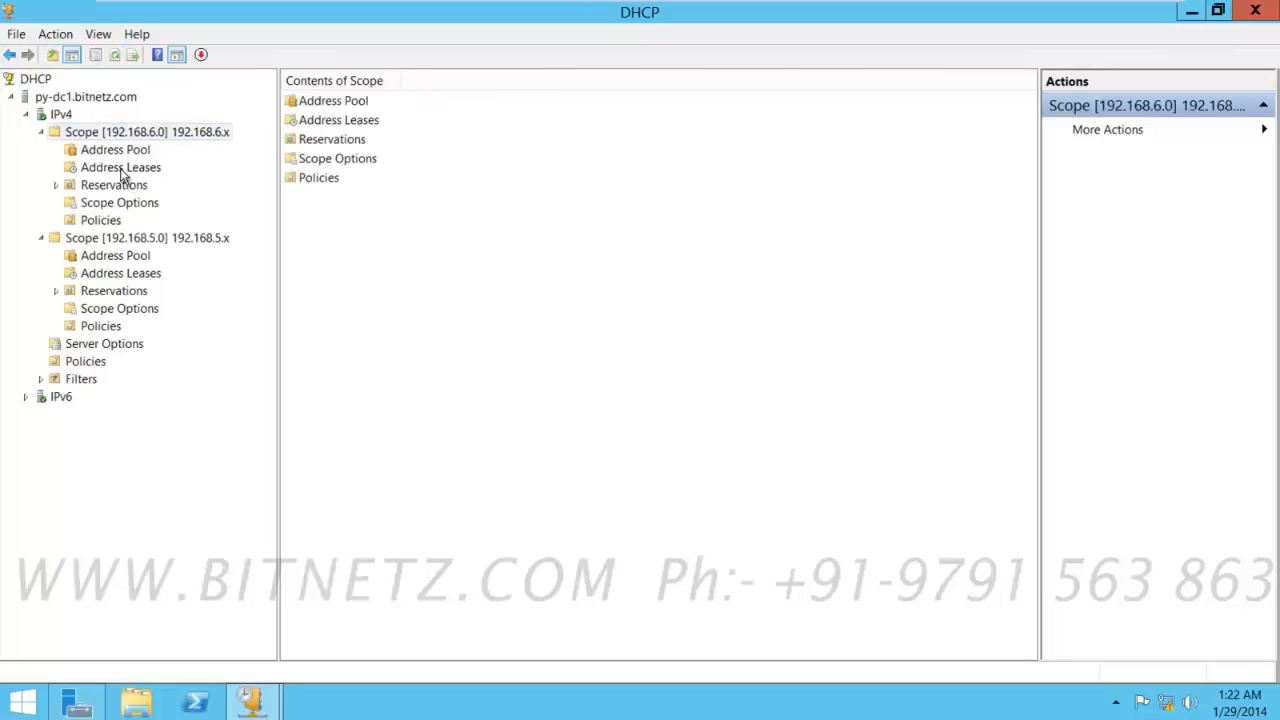
click(121, 168)
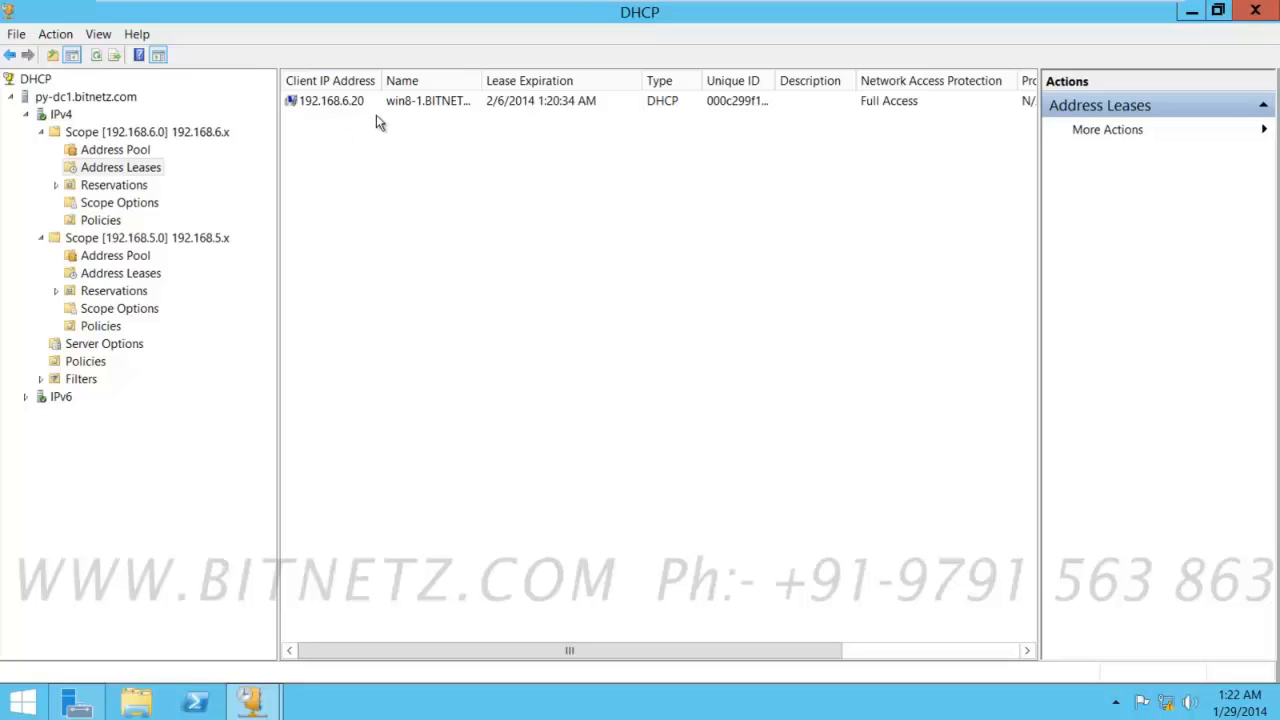
Step: Examine the 192.168.5.x scope's address leases and address pool, and compare them with the 192.168.6.x scope's address pool
click(150, 272)
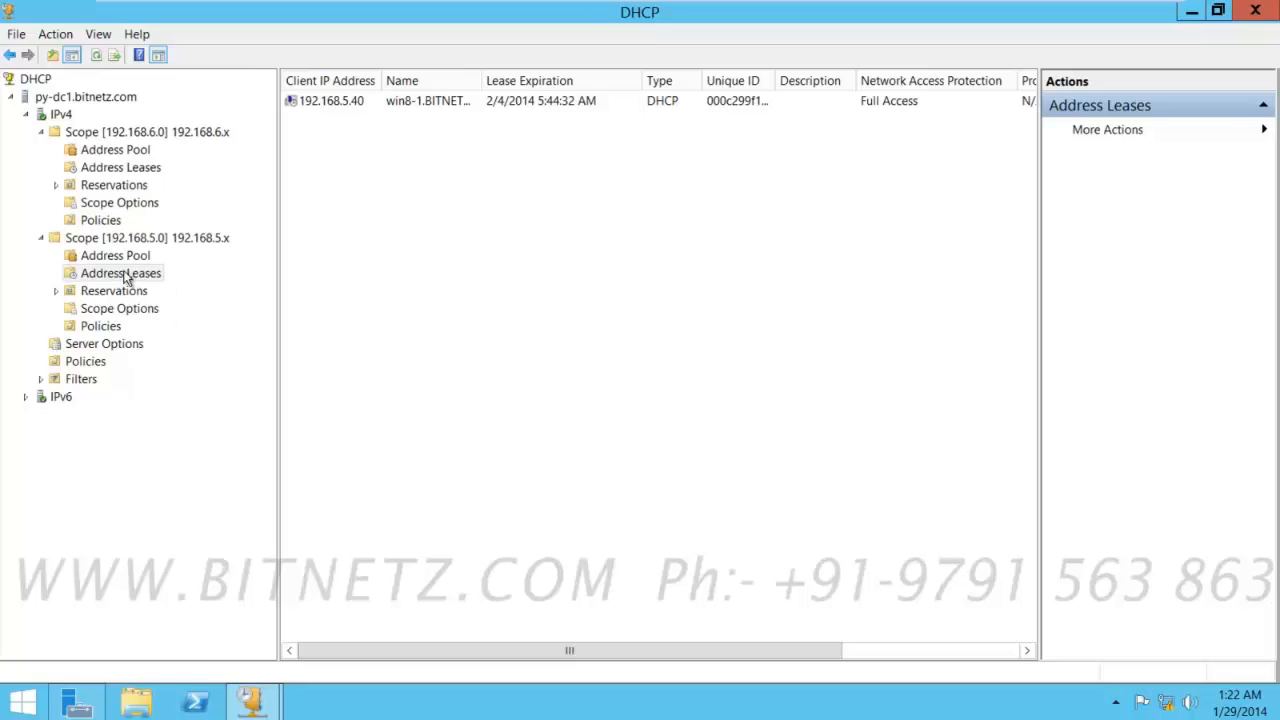
click(126, 257)
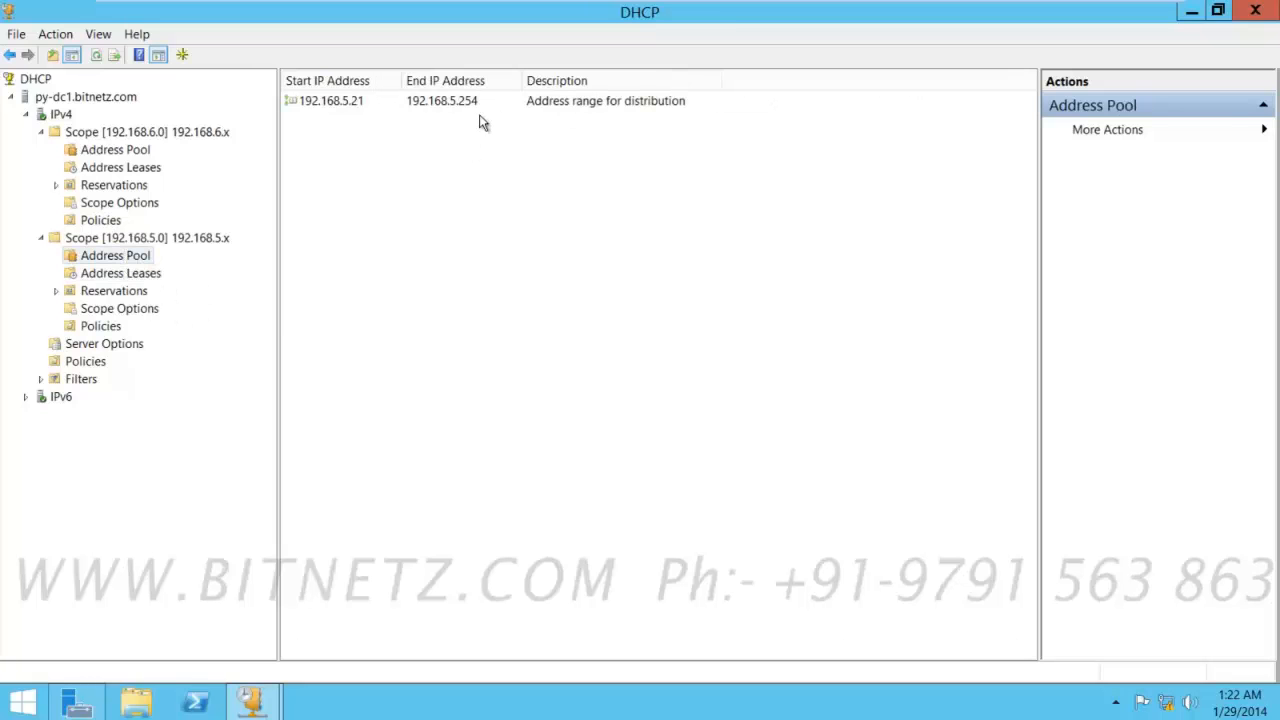
click(145, 136)
click(137, 151)
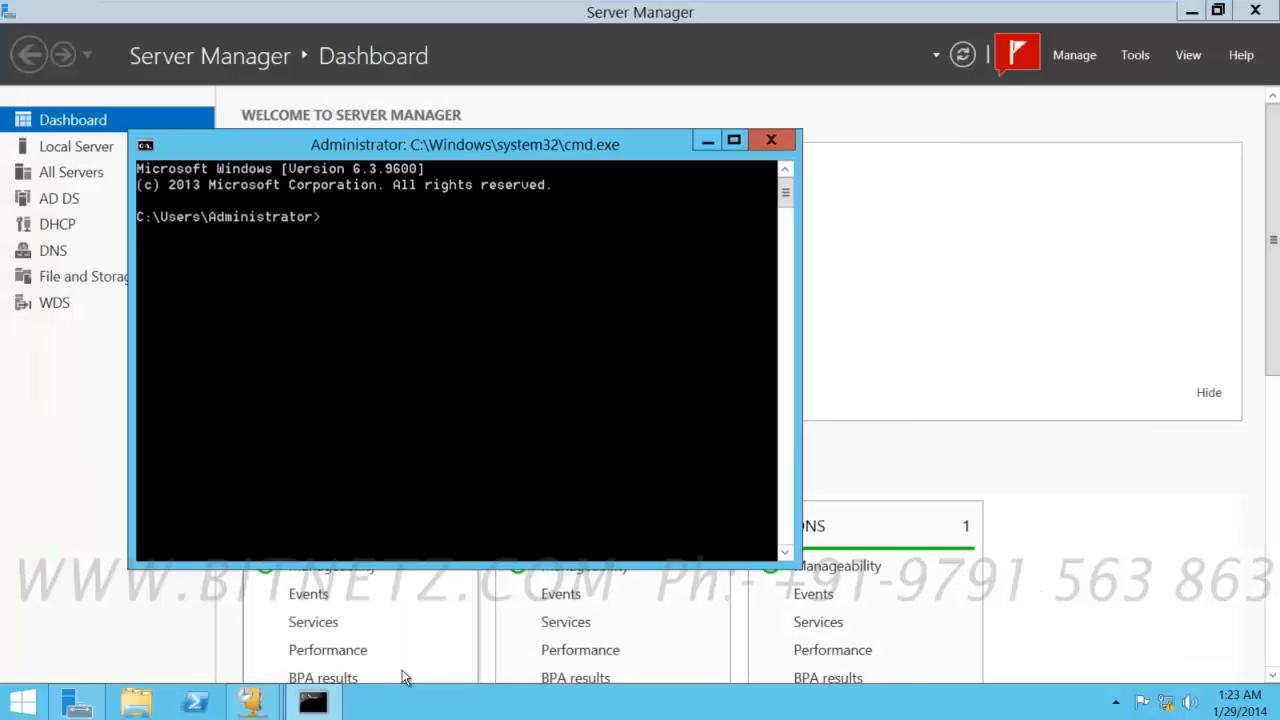
Step: Ping the router at 192.168.5.1 and the client at 192.168.6.20 from the server's command prompt
text(ping 192.168.5.1)
key(Return)
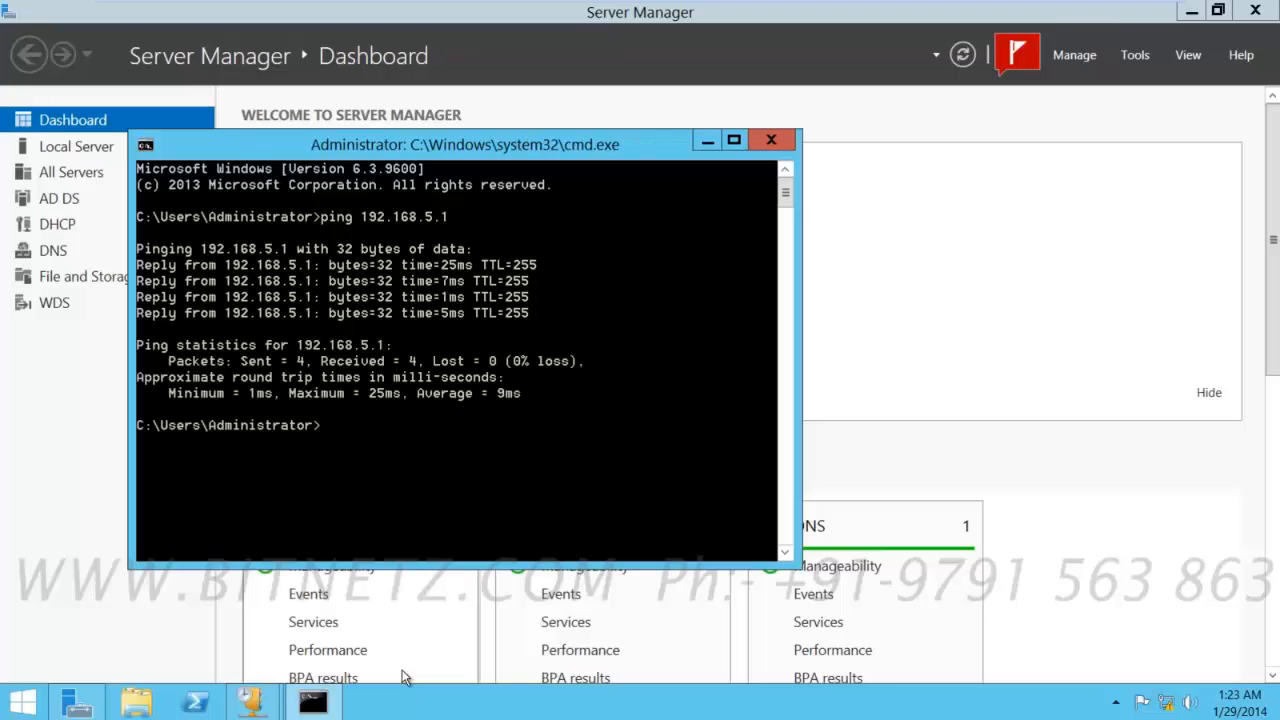
key(Up)
key(BackSpace)
key(BackSpace)
text(68.6.20)
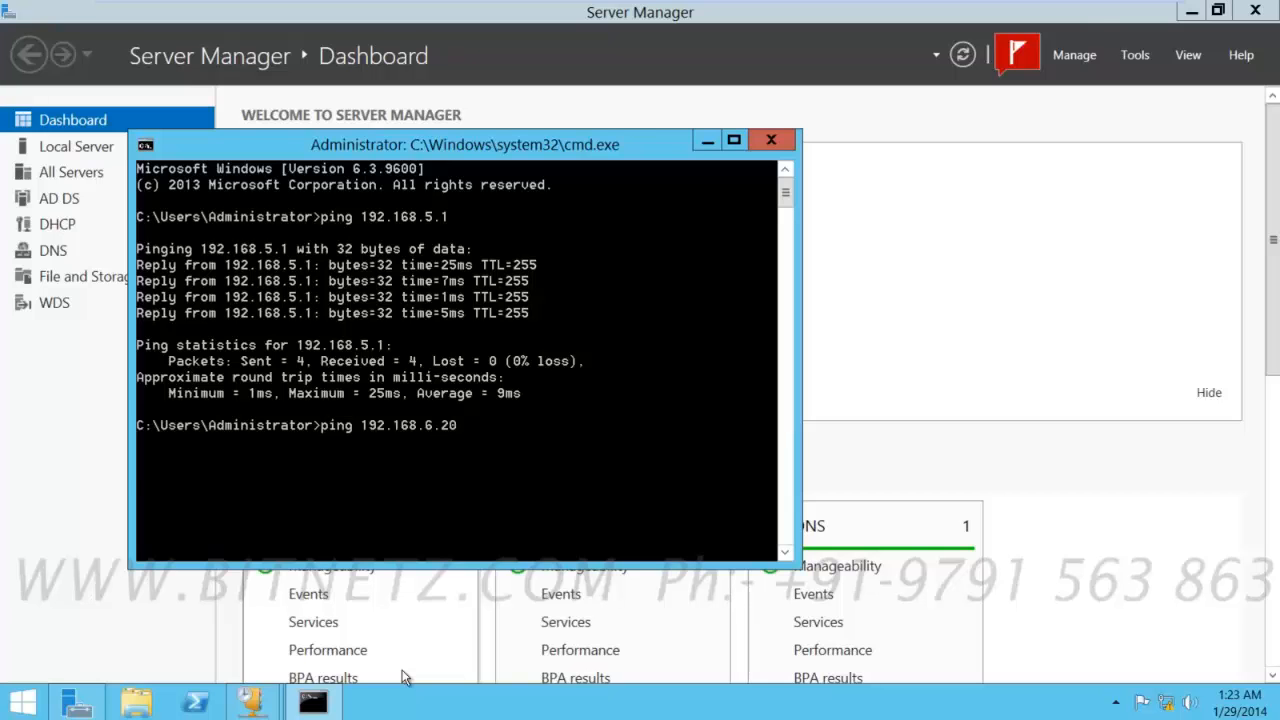
key(Return)
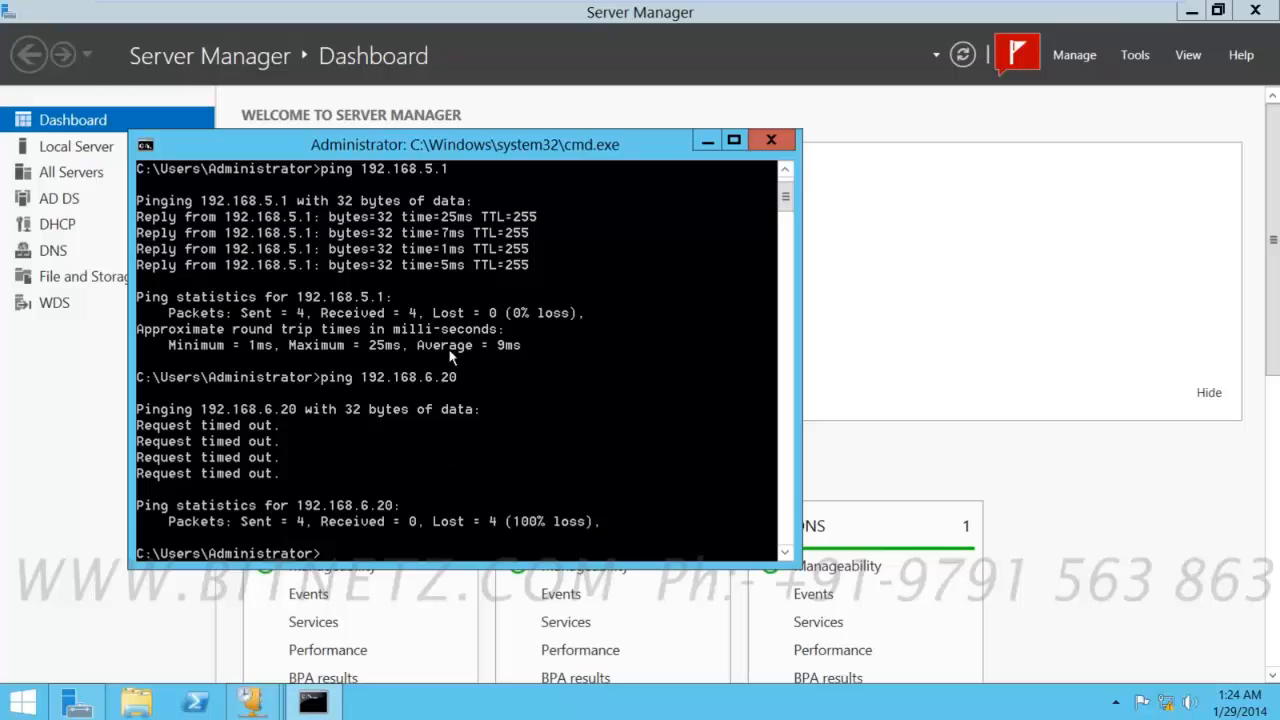
Step: Turn off Windows Firewall on the client for private and public networks, and repeat the ping to 192.168.6.20 from the server
key(super)
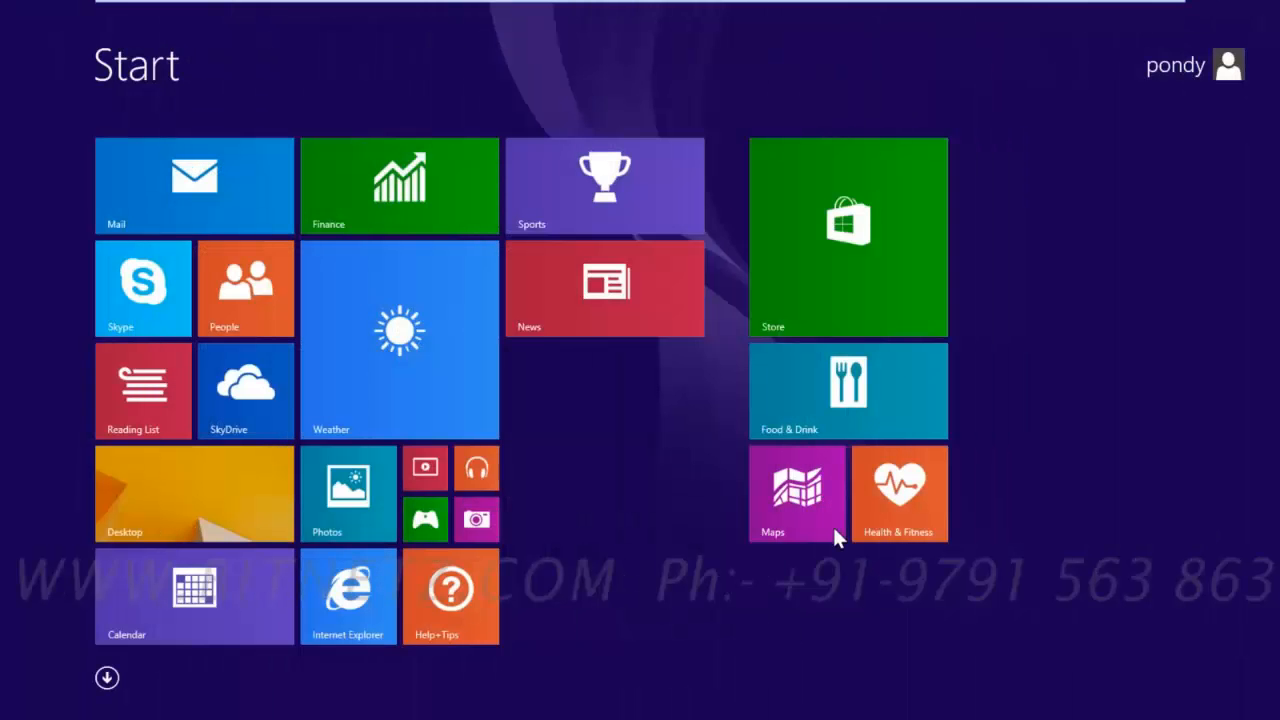
text(fire)
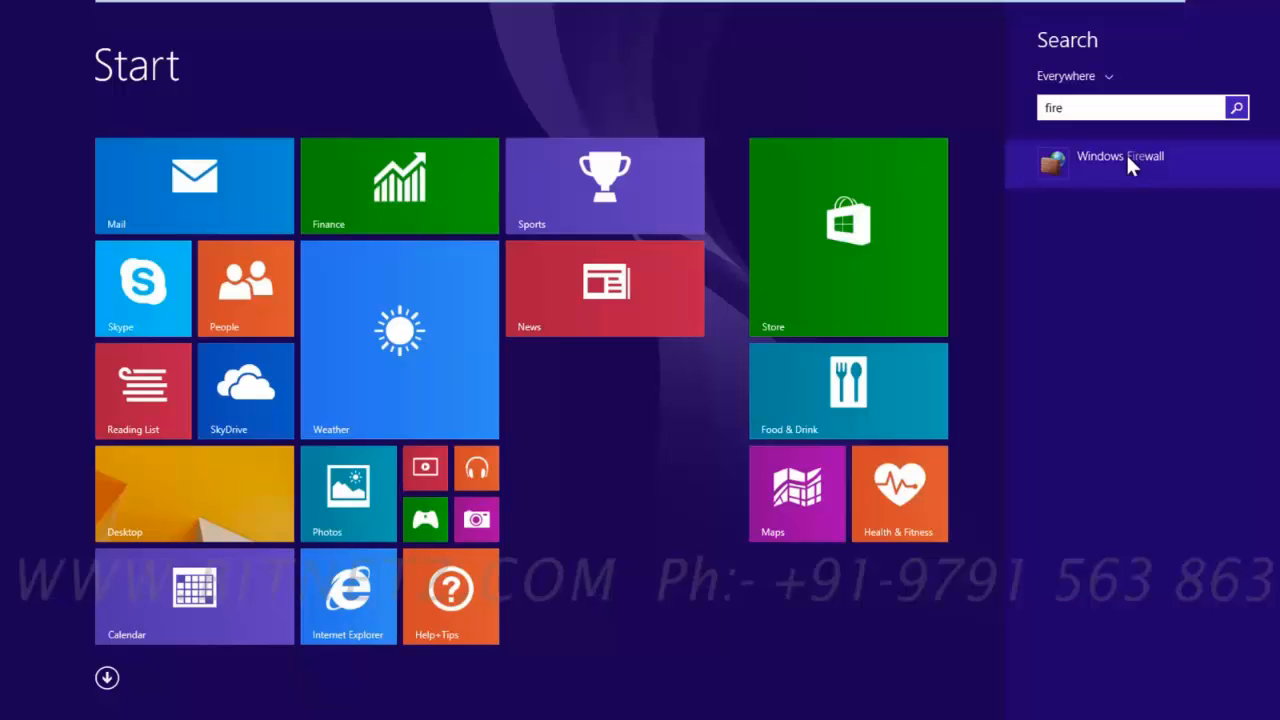
click(1127, 158)
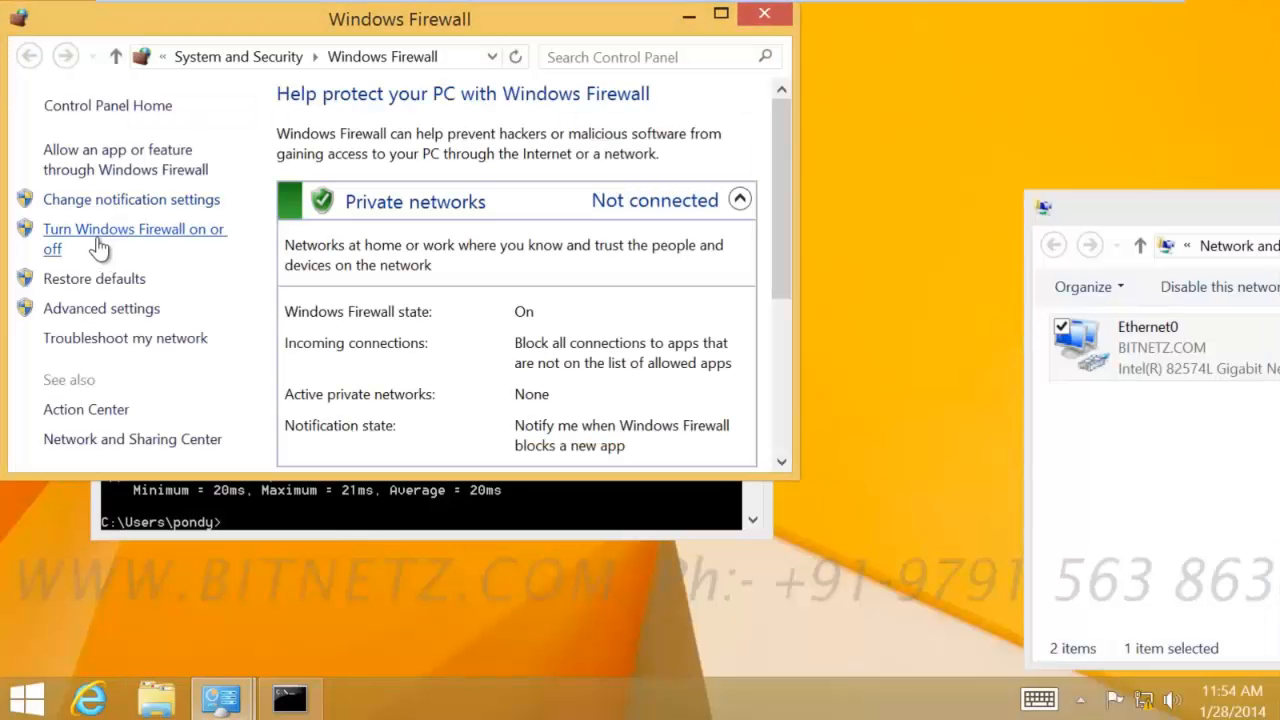
click(100, 245)
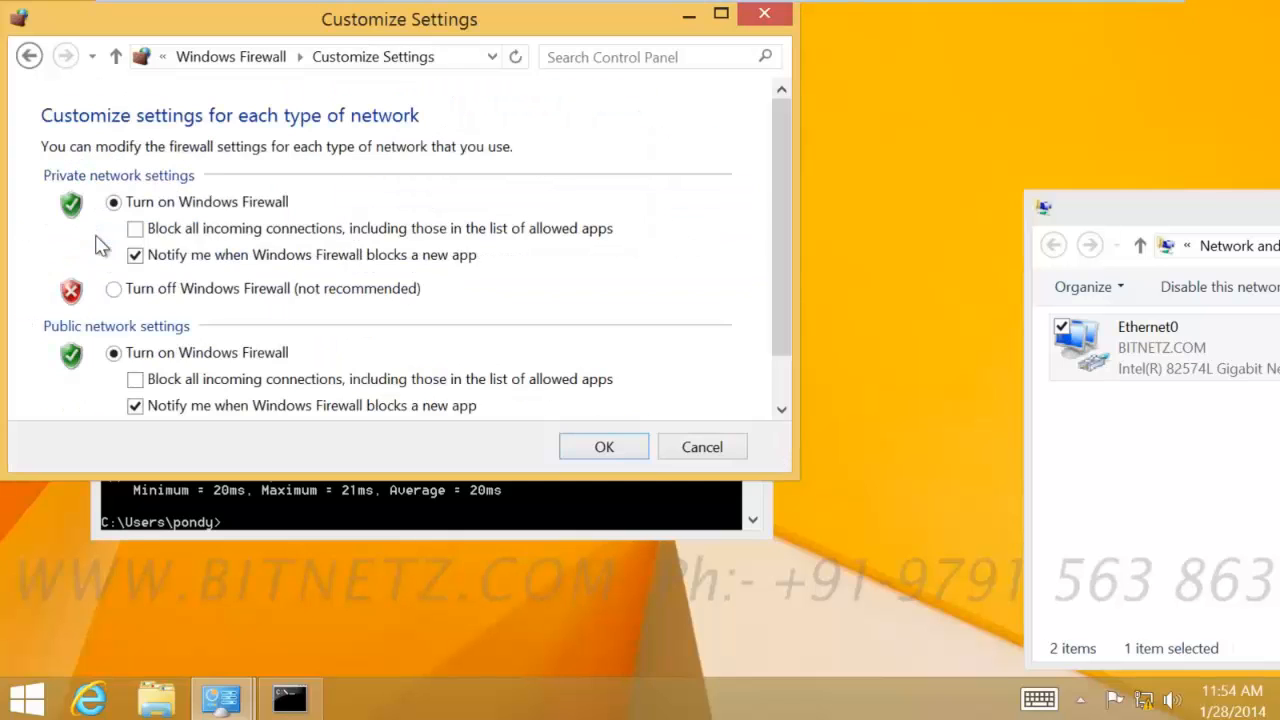
click(114, 289)
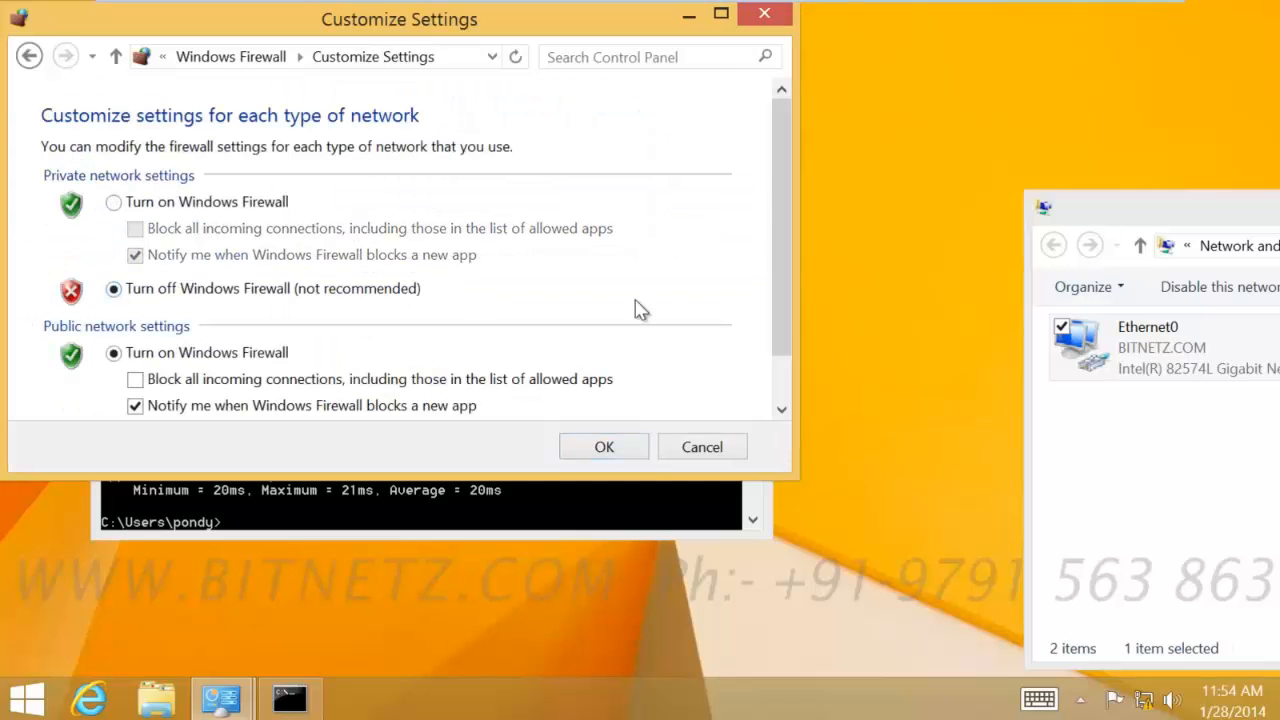
scroll(783, 315, down, 1)
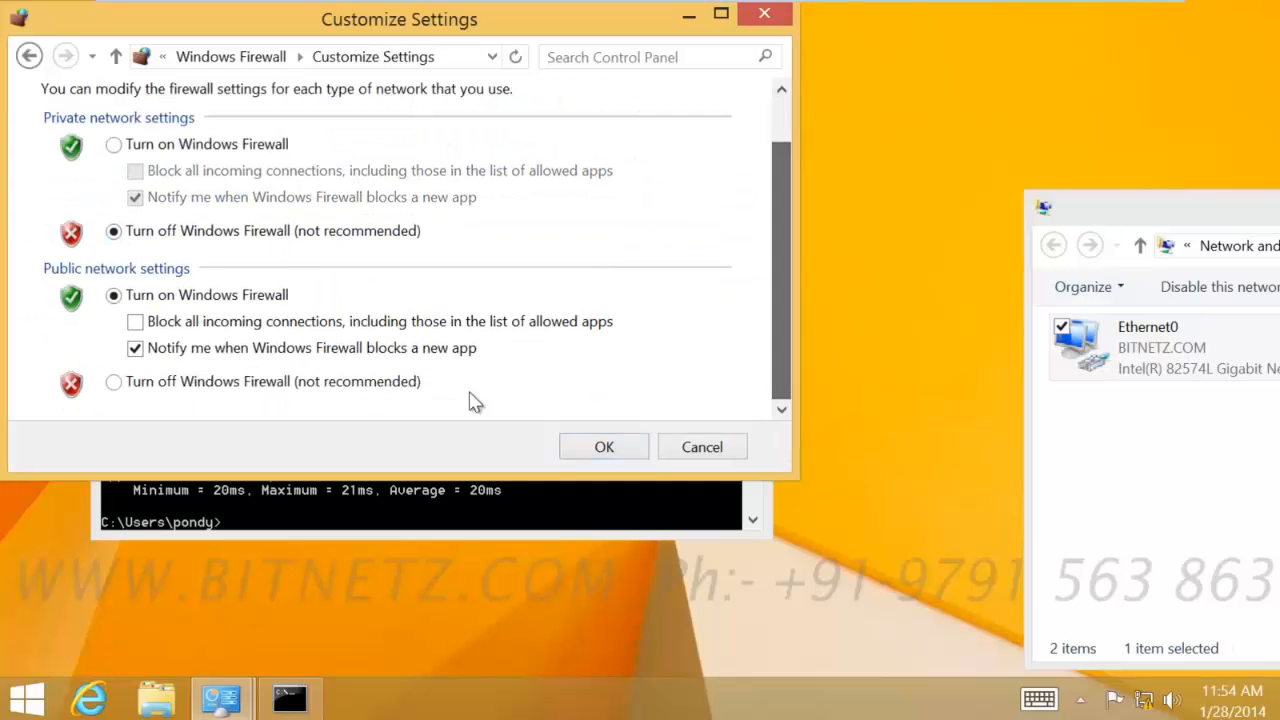
click(112, 385)
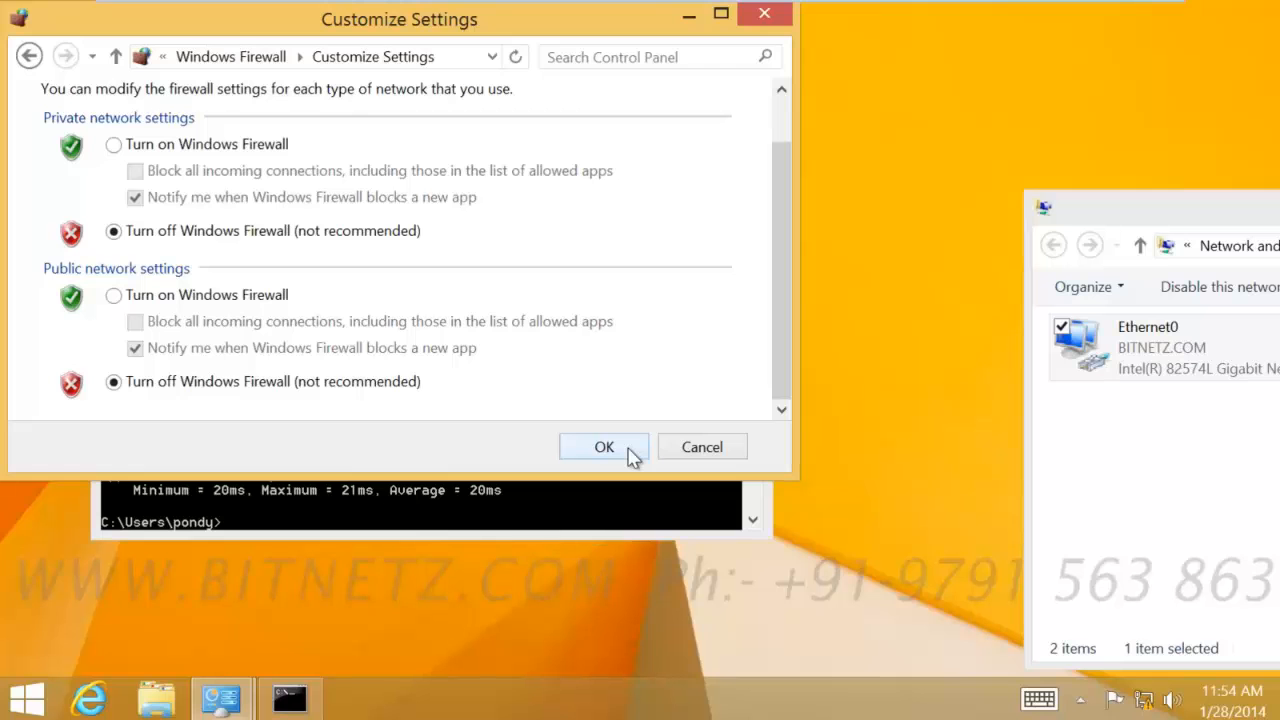
click(612, 452)
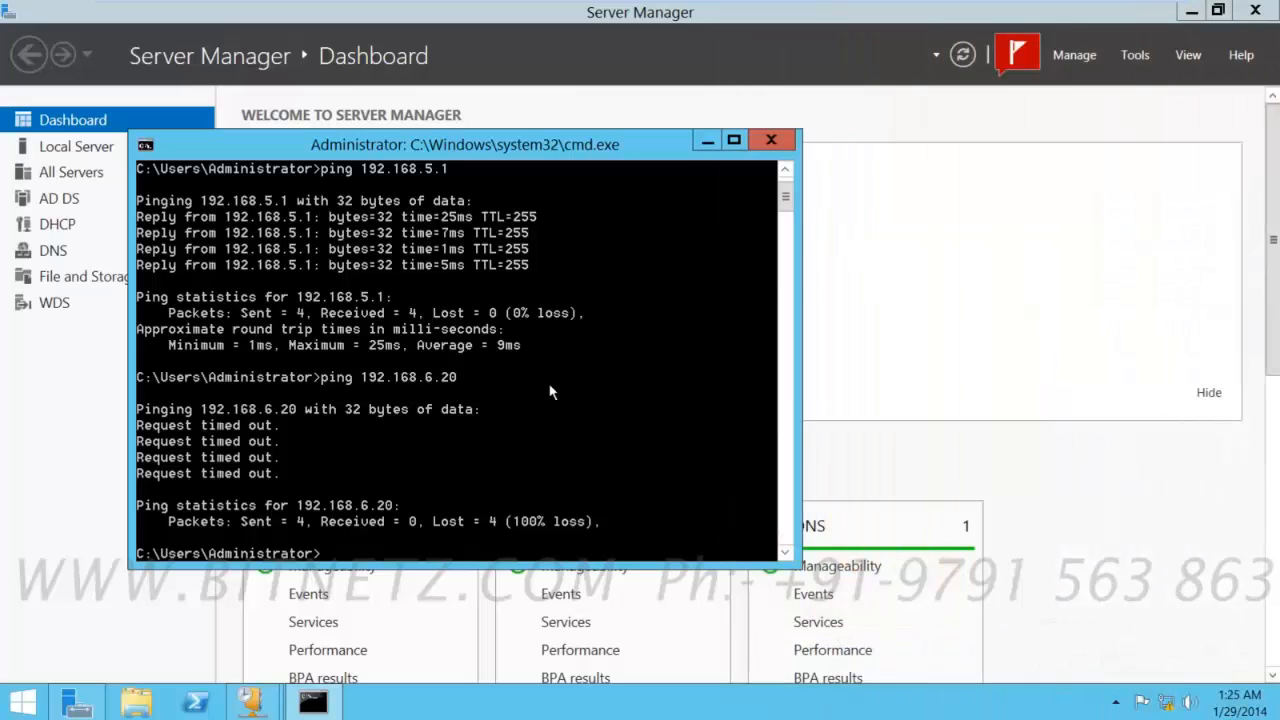
key(Up)
key(Return)
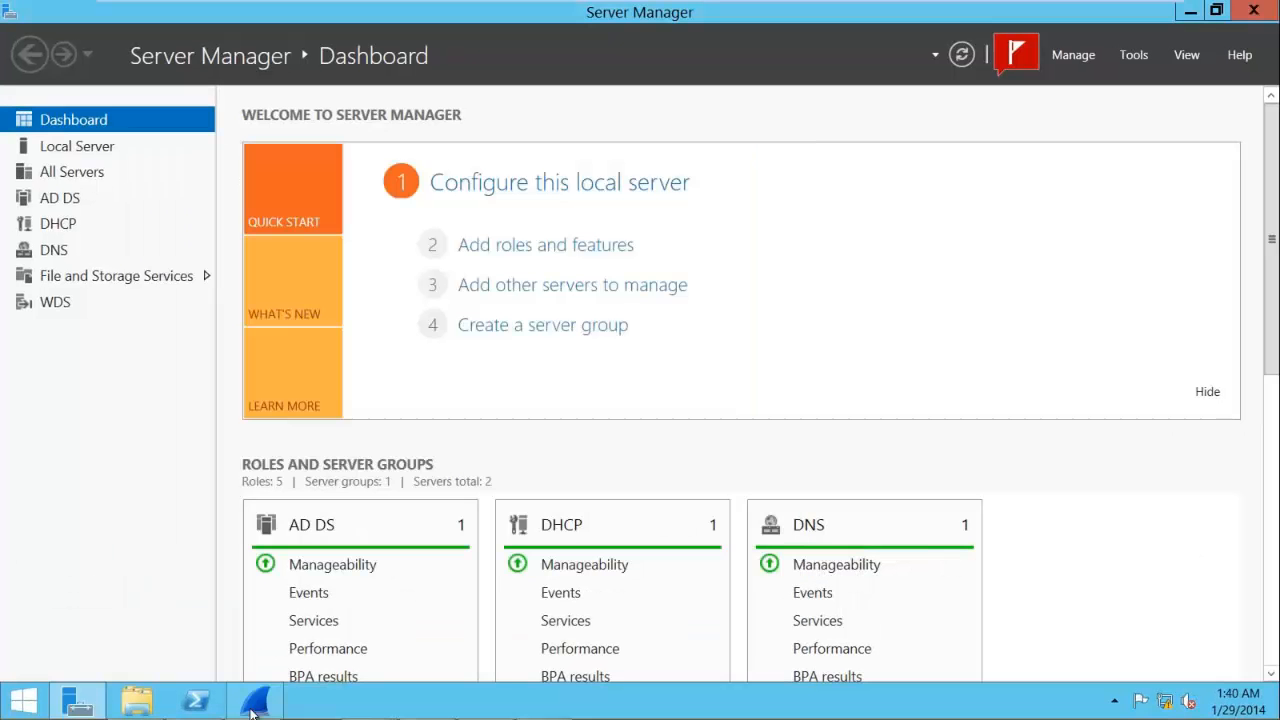
Step: Switch to Wireshark on the server and start a packet capture on the Ethernet0 interface
mouse_move(253, 706)
click(262, 635)
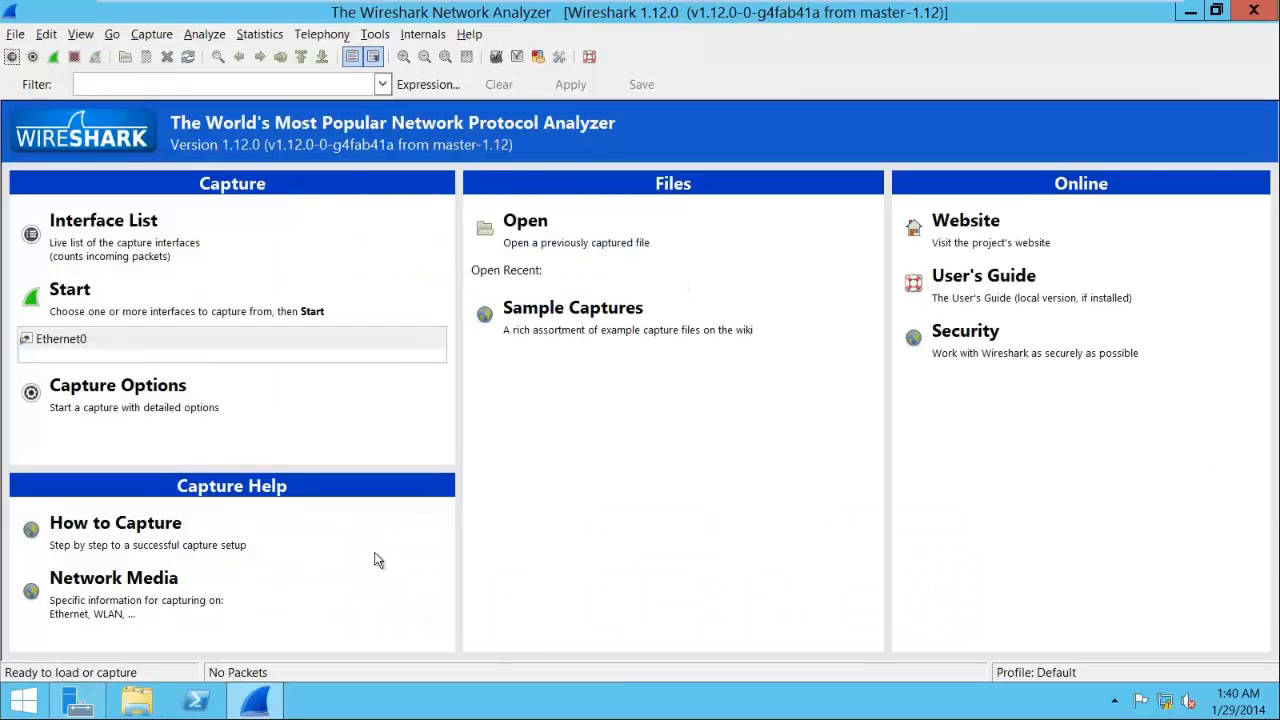
click(12, 56)
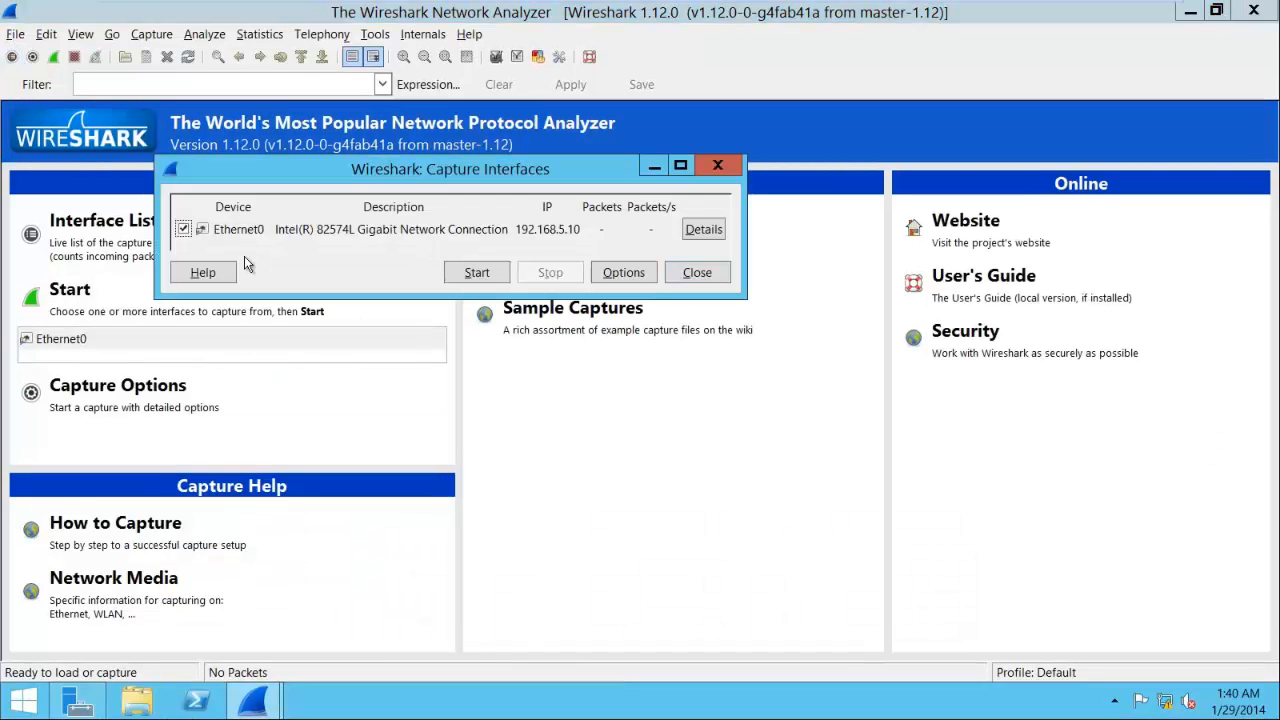
click(477, 273)
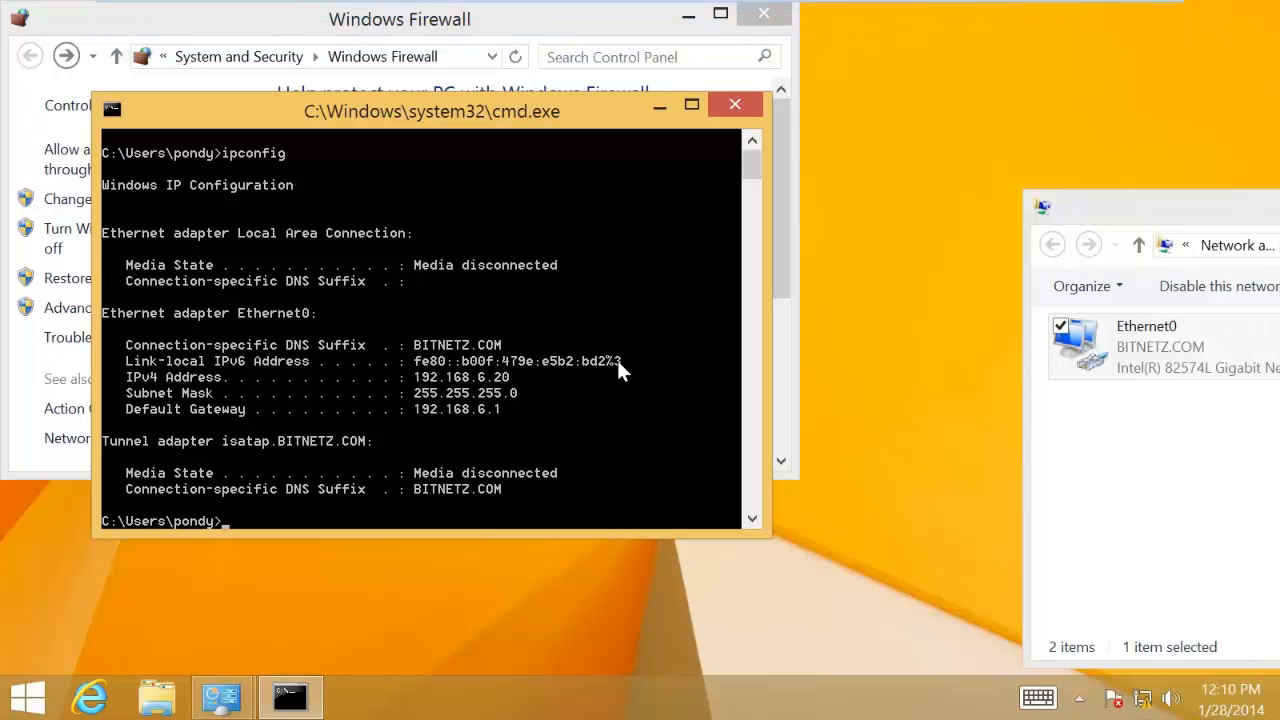
Step: Switch to the Windows client and release its DHCP lease with ipconfig /release
key(Up)
text(/release)
key(Return)
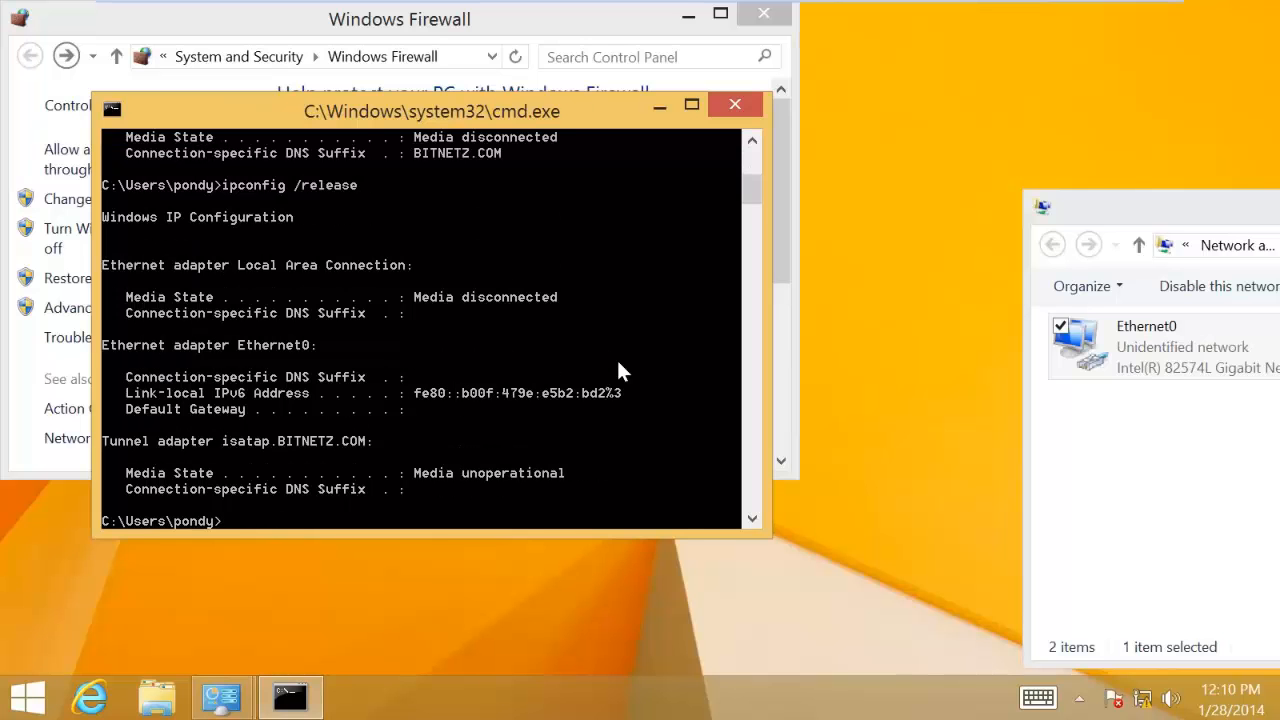
Step: Renew the client's DHCP lease with ipconfig /renew and review the Ethernet0 settings in the output
key(Up)
key(BackSpace)
key(BackSpace)
key(BackSpace)
key(BackSpace)
key(BackSpace)
text(new)
key(Return)
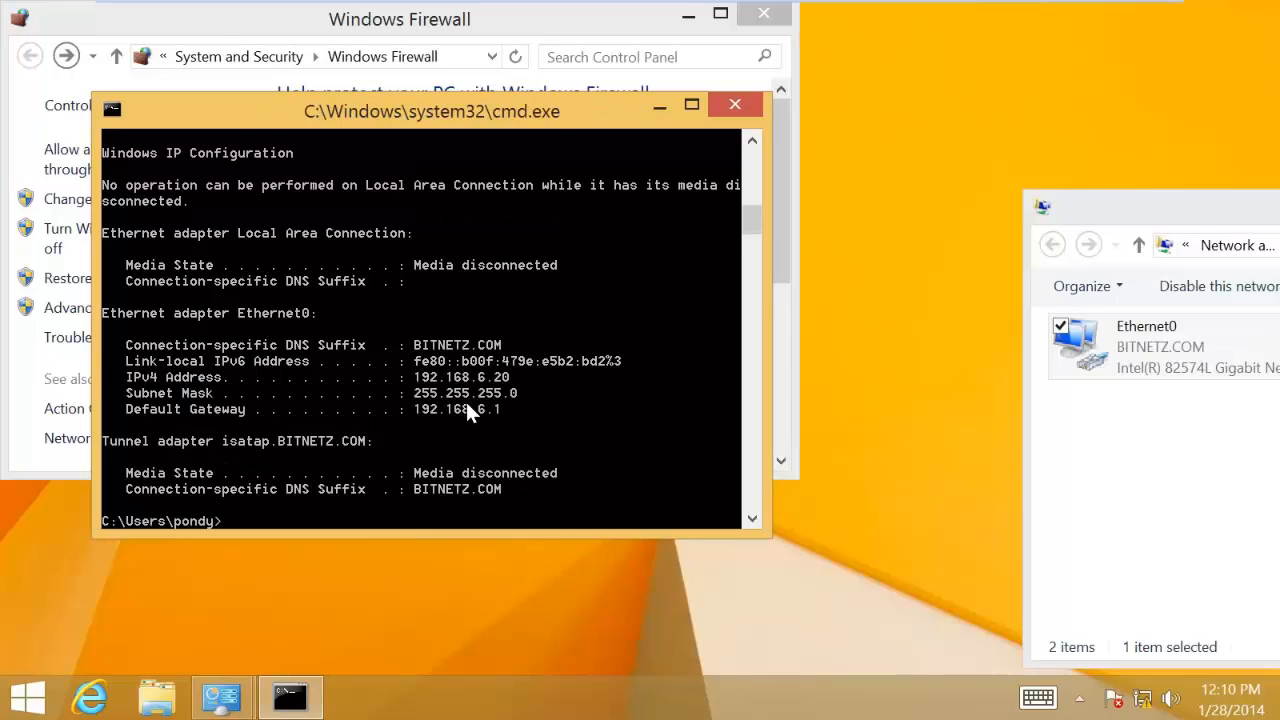
scroll(466, 408, up, 3)
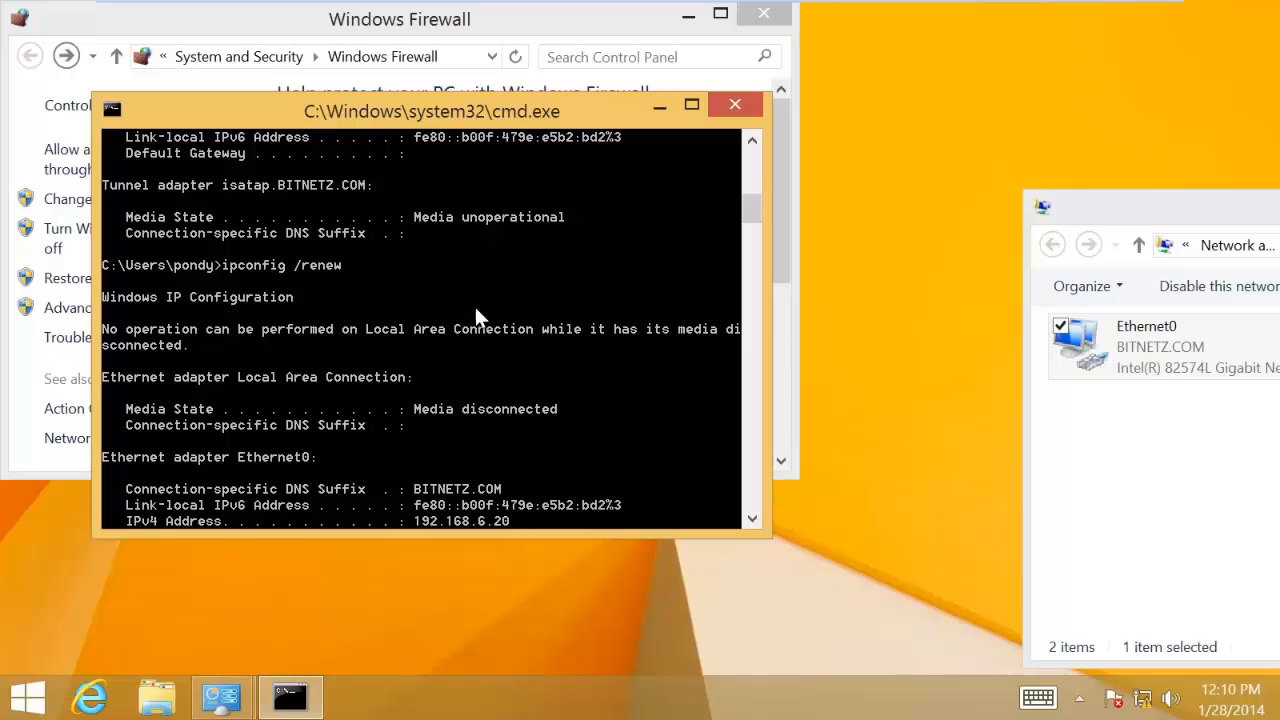
scroll(480, 340, down, 3)
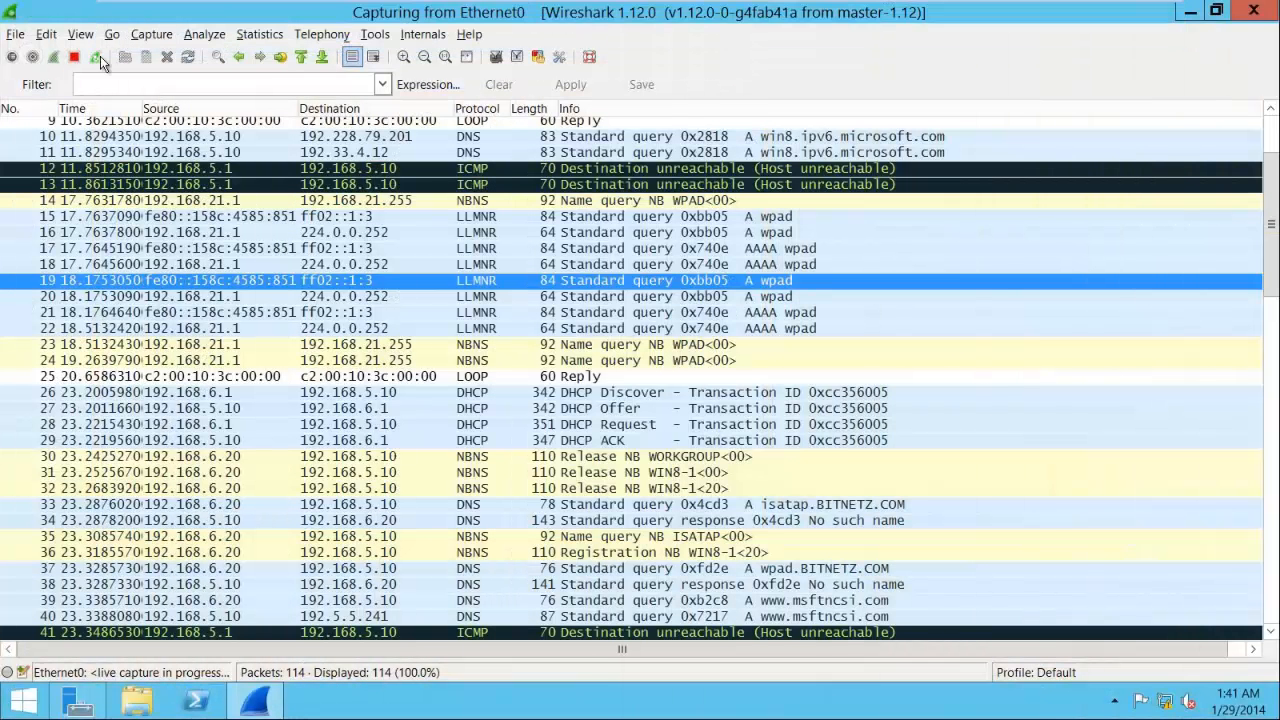
Step: Switch to Wireshark on the server, stop the capture and select the DHCP Discover packet
click(77, 56)
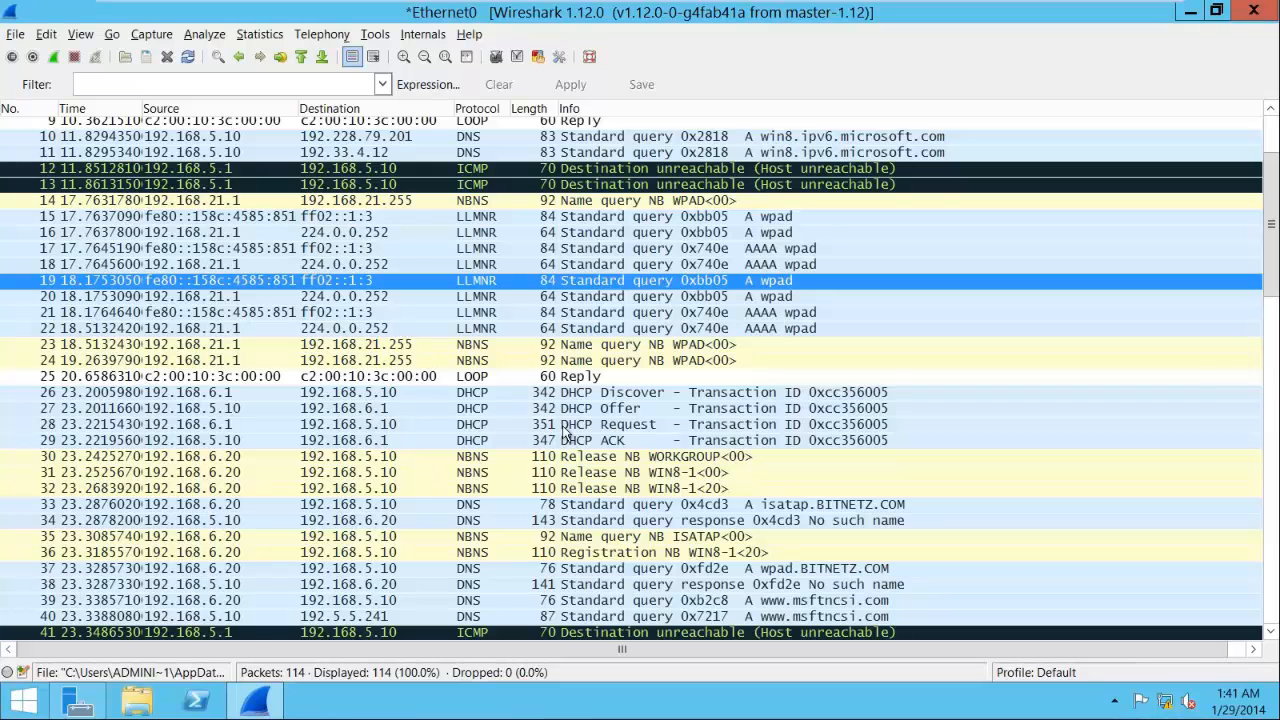
click(416, 396)
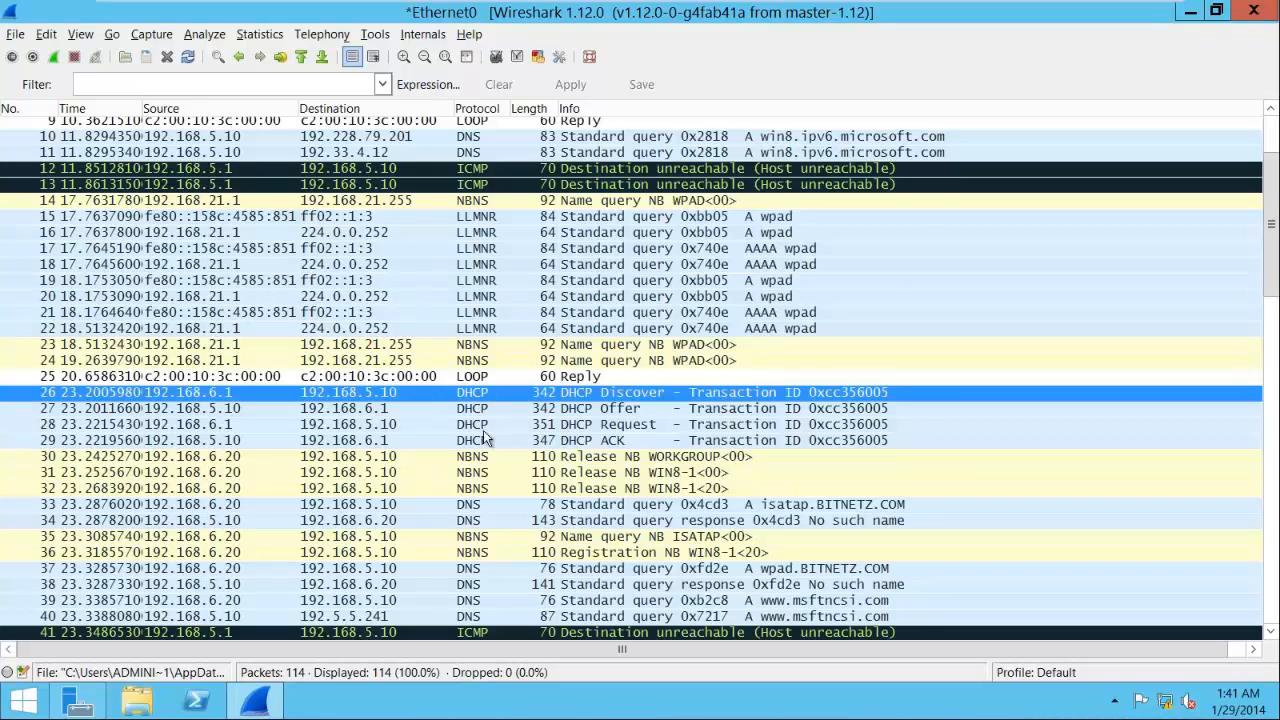
Step: Sketch the relay path from the client's network through the router interface labelled 6.1 over the packet list
mouse_move(878, 280)
mouse_down()
mouse_move(965, 290)
mouse_move(1166, 265)
mouse_move(972, 292)
mouse_up()
mouse_move(1060, 326)
mouse_down()
mouse_move(1090, 322)
mouse_move(1066, 300)
mouse_move(968, 298)
mouse_move(945, 274)
mouse_move(947, 293)
mouse_up()
mouse_move(951, 272)
mouse_down()
mouse_move(958, 241)
mouse_move(987, 242)
mouse_move(800, 268)
mouse_move(719, 318)
mouse_up()
click(968, 244)
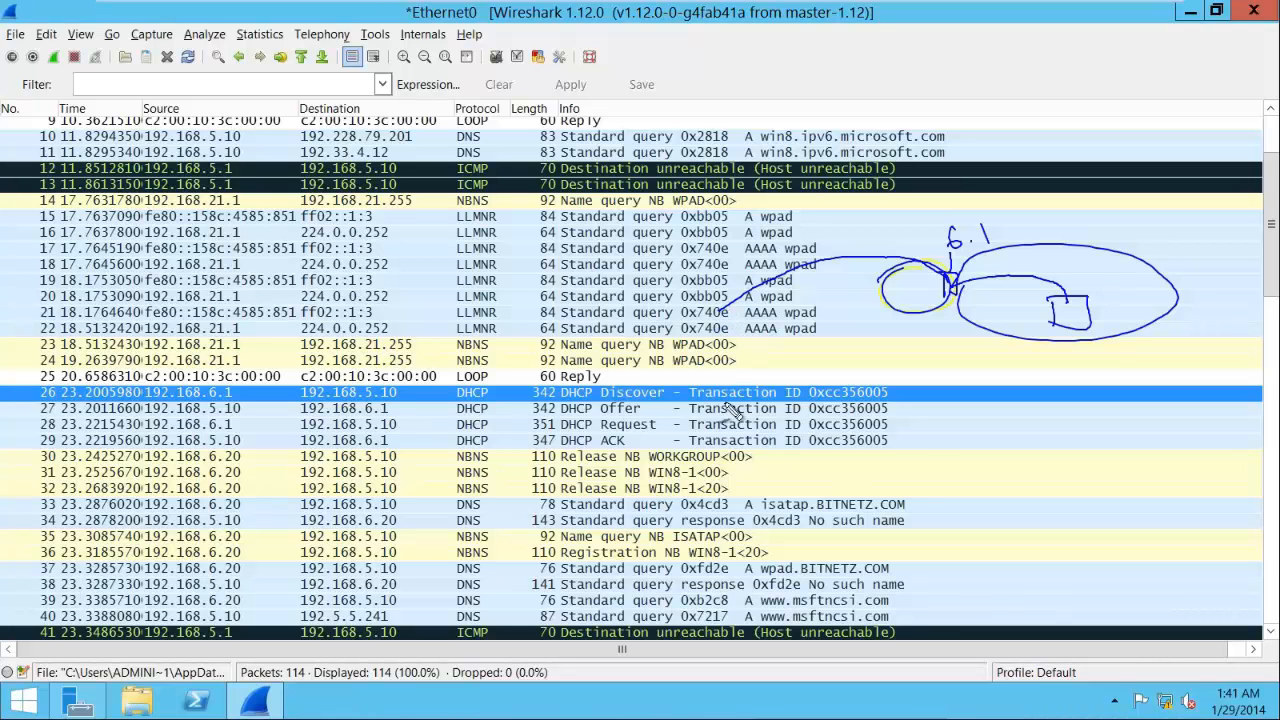
Step: Underline the DHCP Discover packet's source, destination and name, and add a server box and an R label to the relay sketch
drag(564, 400, 666, 397)
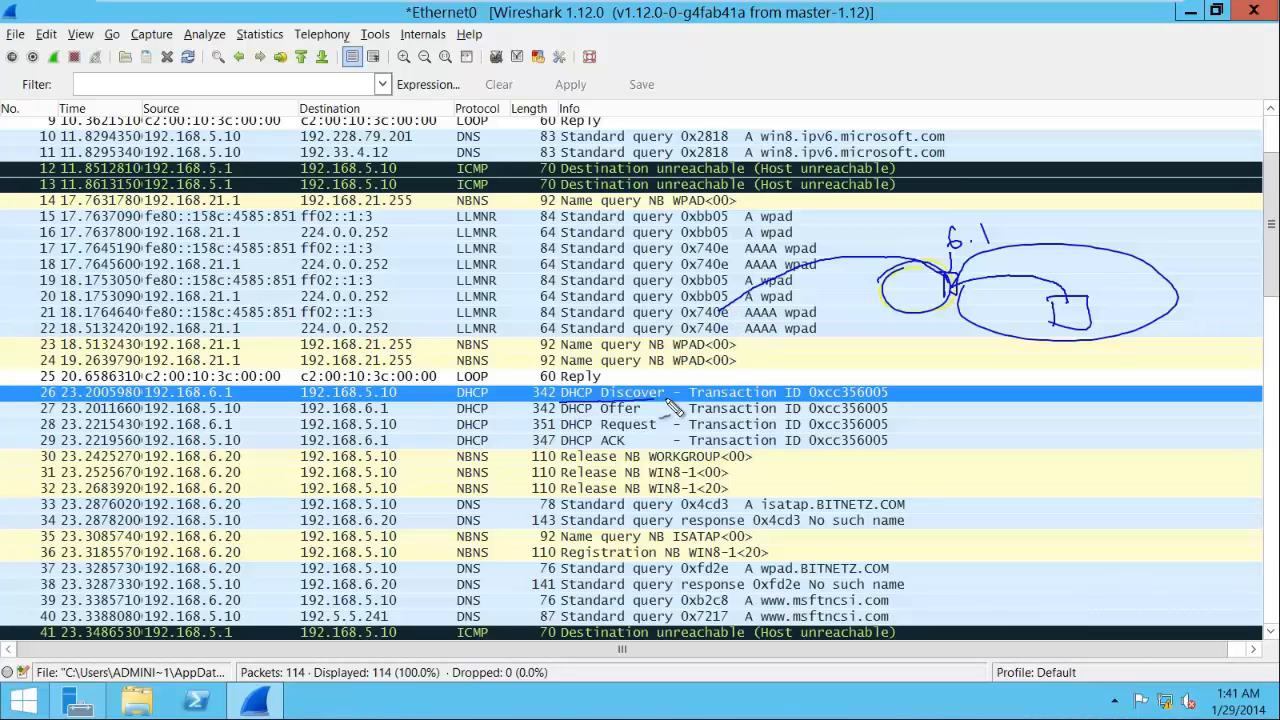
drag(194, 404, 233, 403)
mouse_move(390, 404)
mouse_down()
mouse_move(362, 401)
mouse_move(408, 400)
mouse_move(350, 401)
mouse_up()
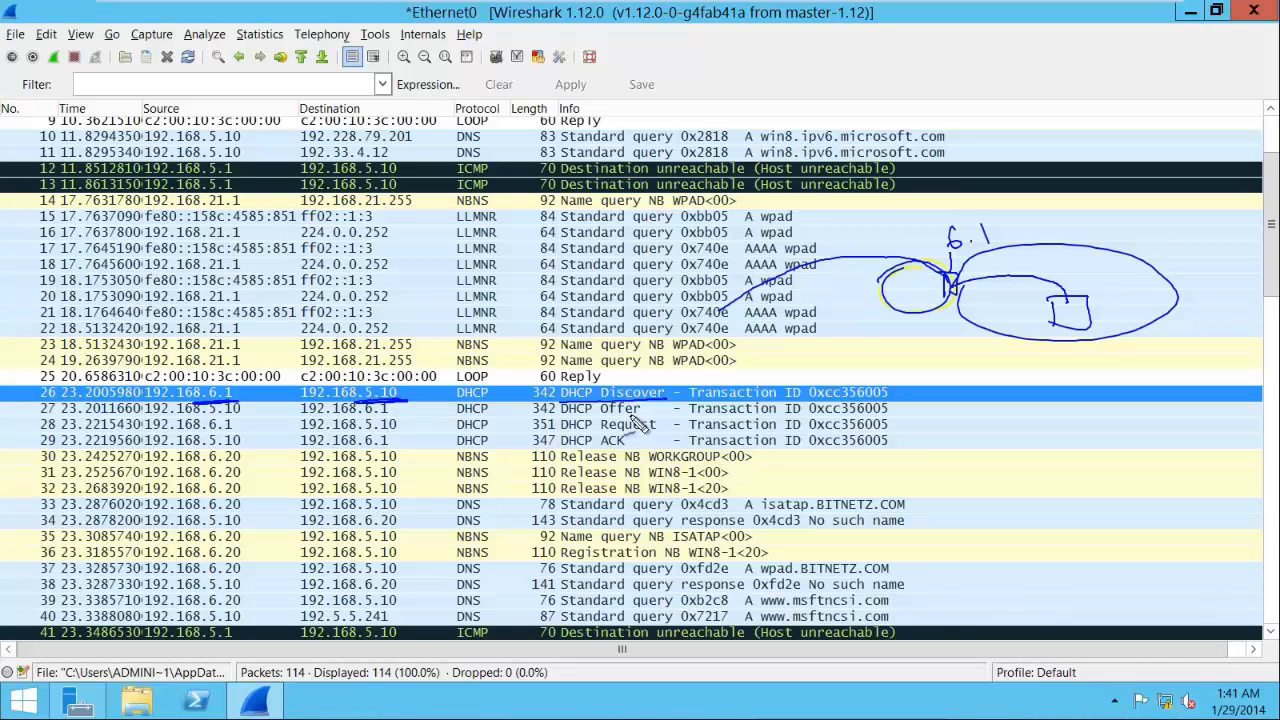
drag(688, 307, 678, 305)
drag(824, 255, 842, 255)
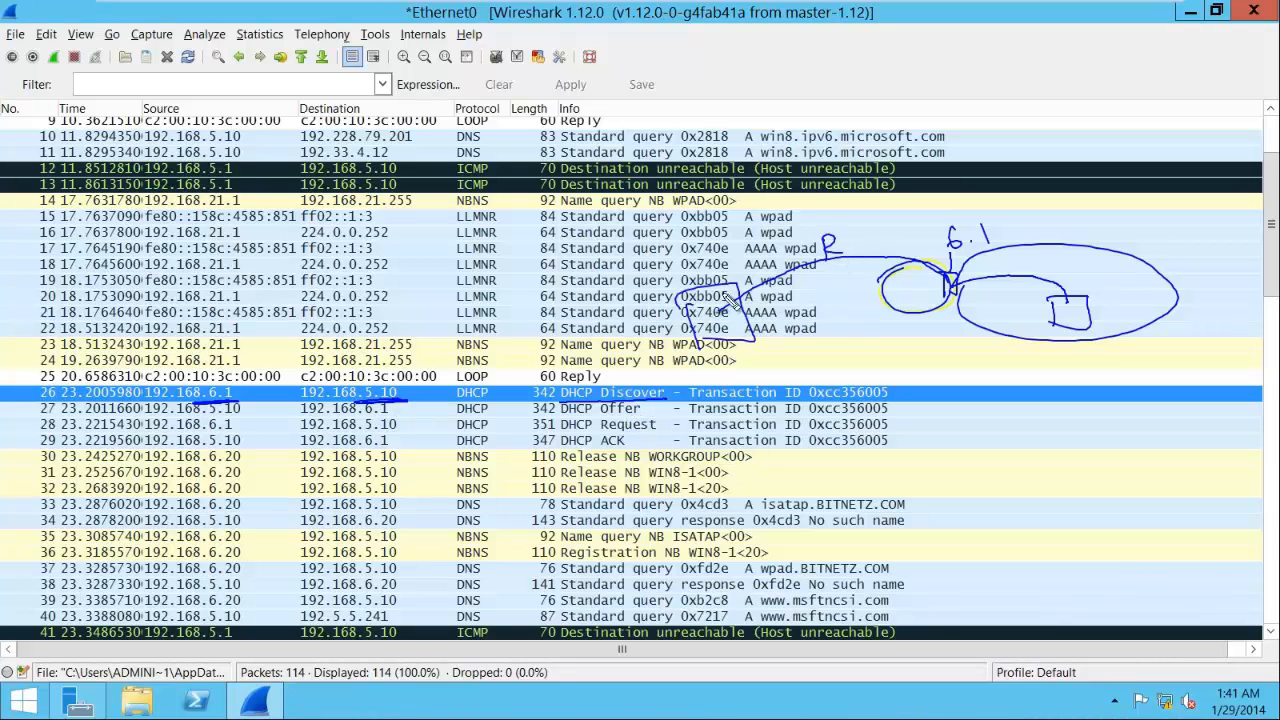
Step: Trace the DHCP Offer from the server box through 6.1 into the client's network, and underline packet 27's source, destination and name
mouse_move(710, 290)
mouse_down()
mouse_move(796, 216)
mouse_move(948, 270)
mouse_up()
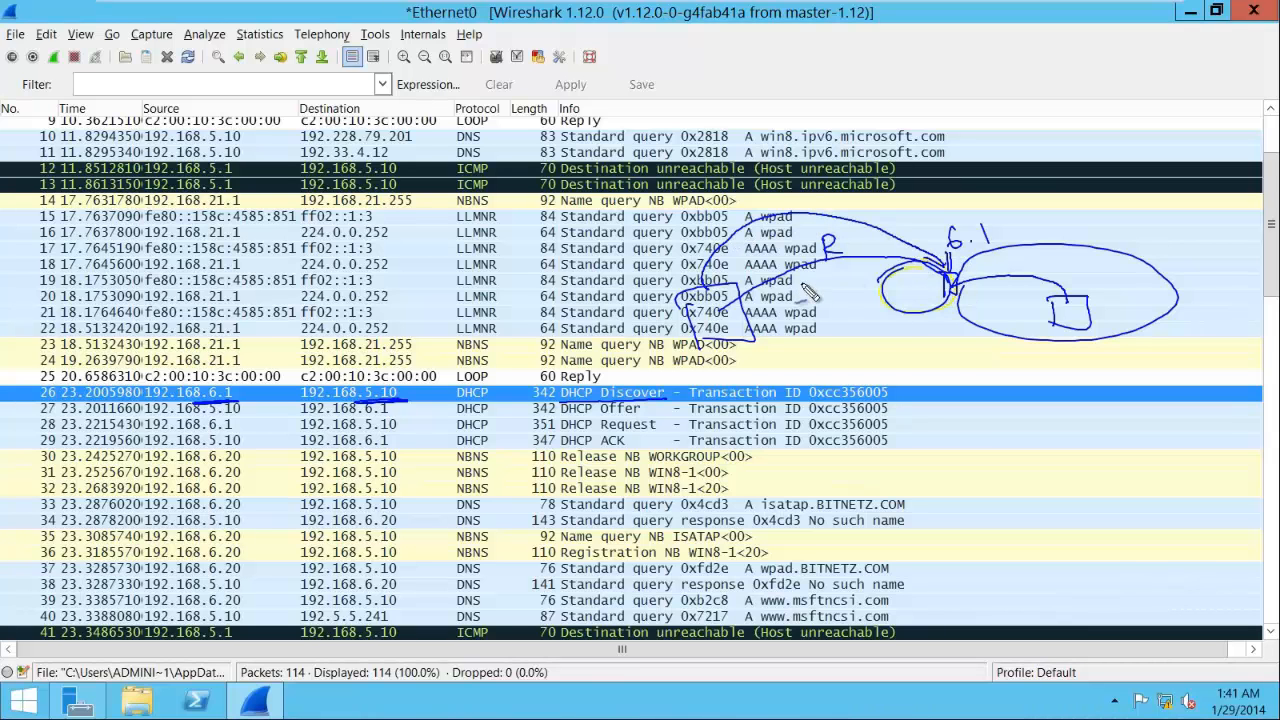
drag(200, 437, 240, 433)
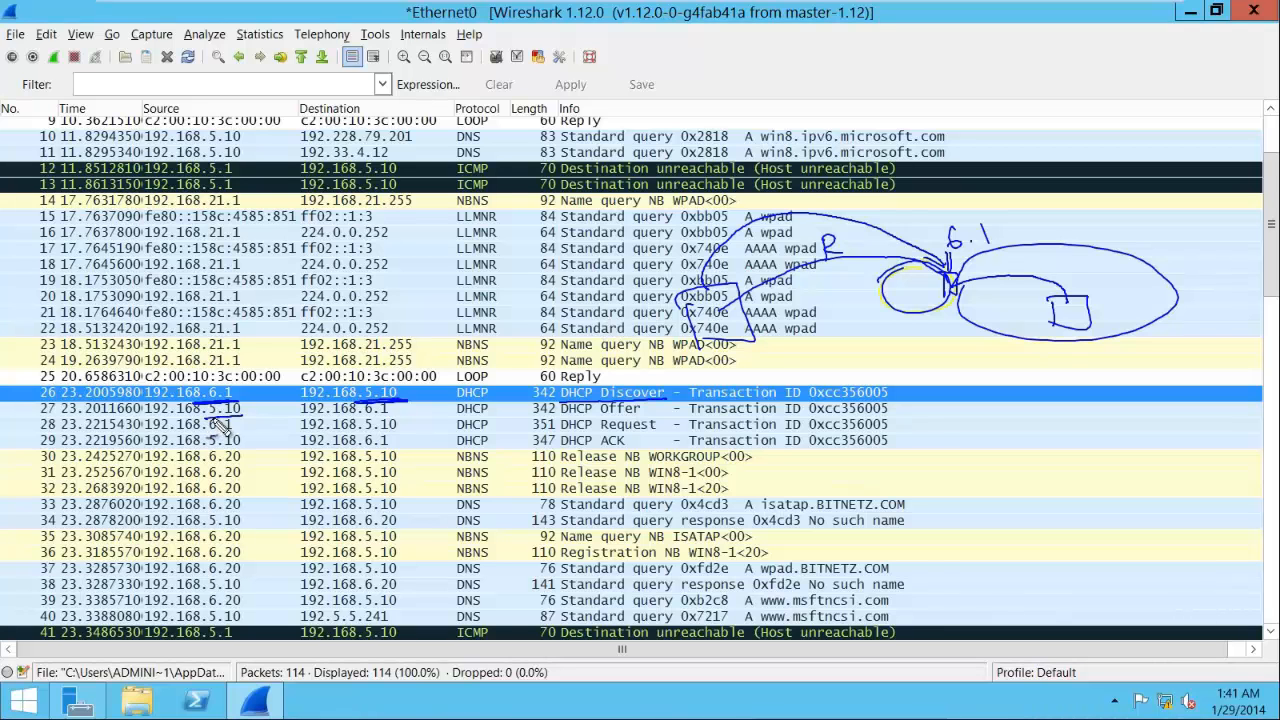
drag(359, 417, 404, 415)
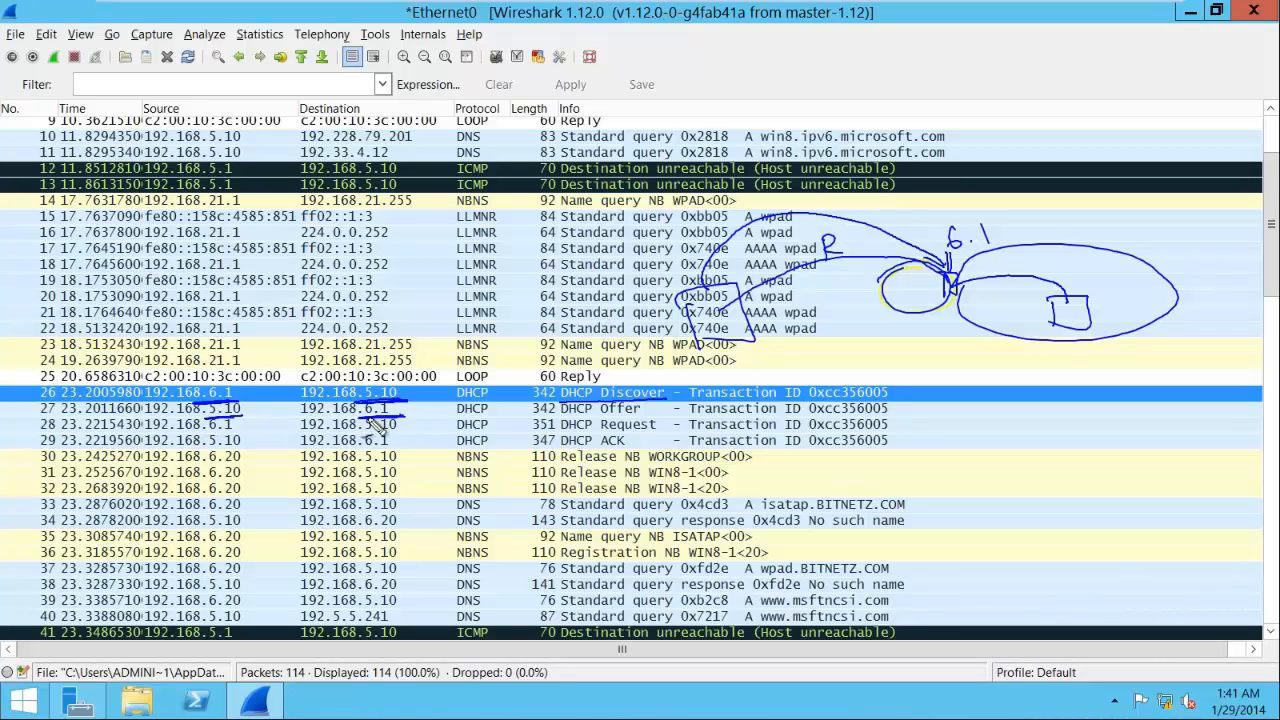
drag(553, 418, 640, 415)
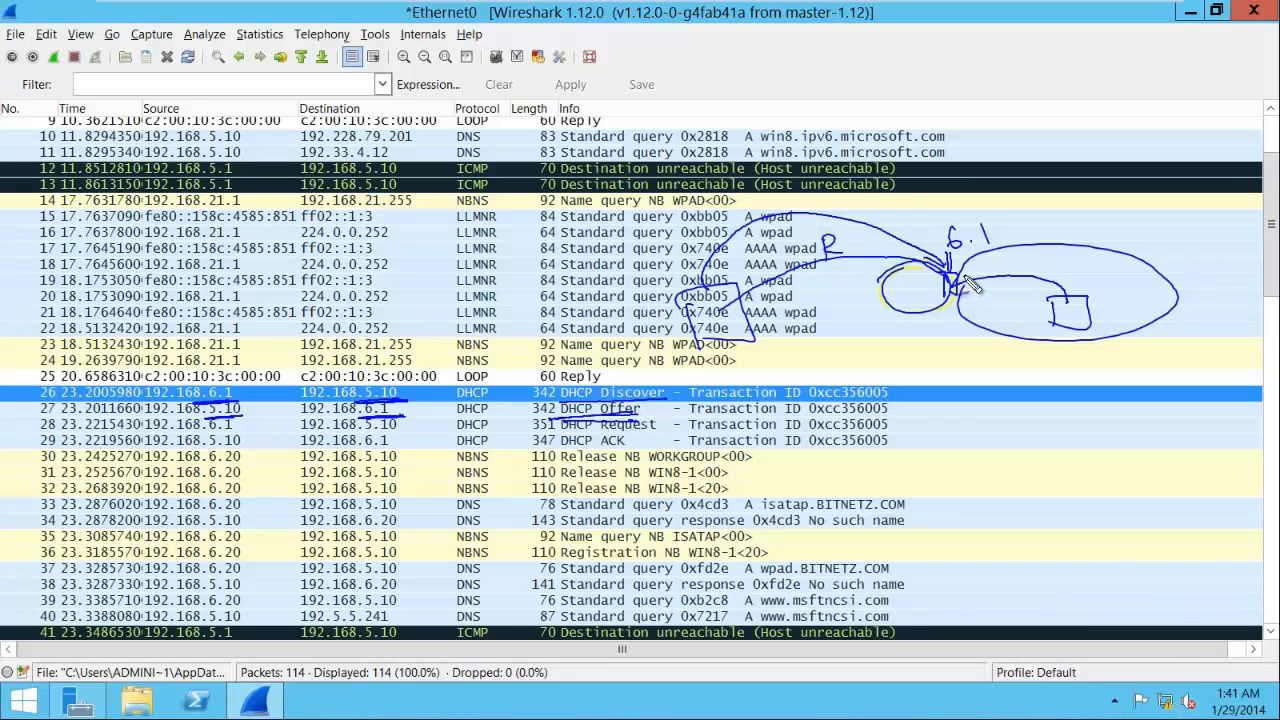
mouse_move(968, 283)
mouse_down()
mouse_move(982, 270)
mouse_move(1088, 278)
mouse_move(1087, 246)
mouse_move(965, 262)
mouse_up()
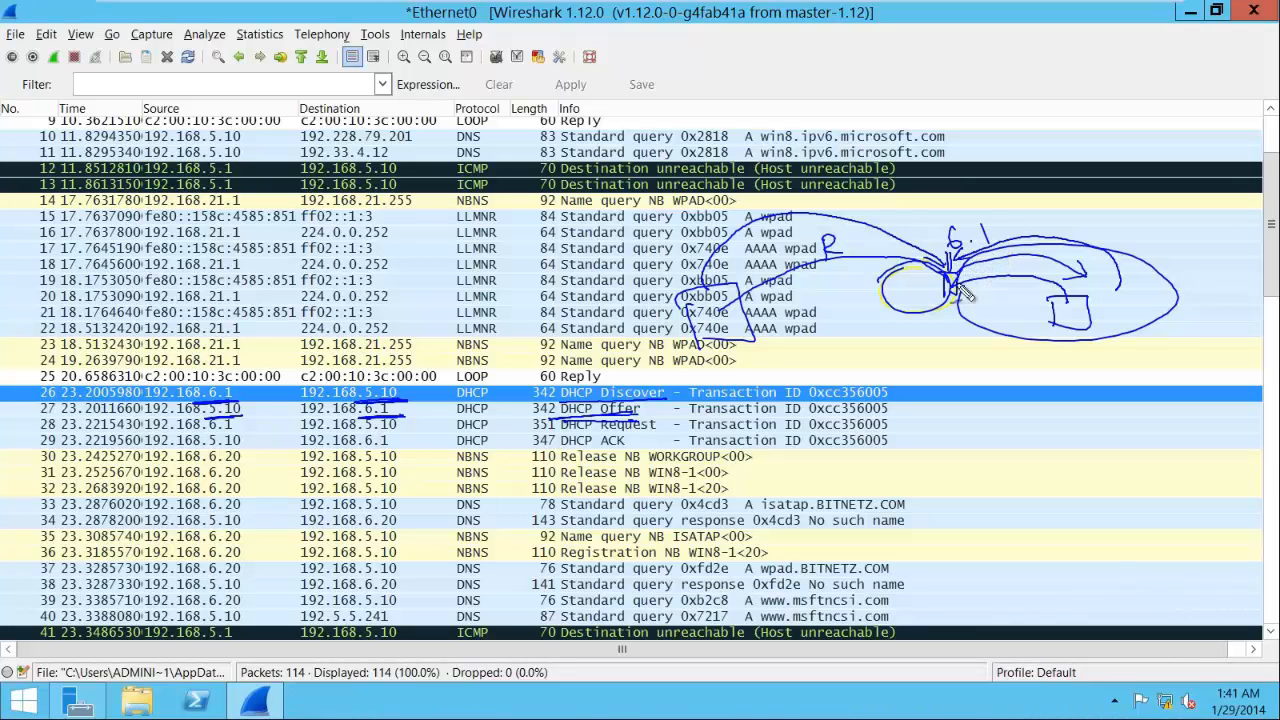
Step: Trace the request and acknowledgement along the relay path, underlining the addresses and names of the DHCP Request and ACK packets
mouse_move(955, 287)
mouse_down()
mouse_move(948, 258)
mouse_move(872, 206)
mouse_move(765, 205)
mouse_move(705, 275)
mouse_move(742, 288)
mouse_up()
drag(566, 432, 656, 431)
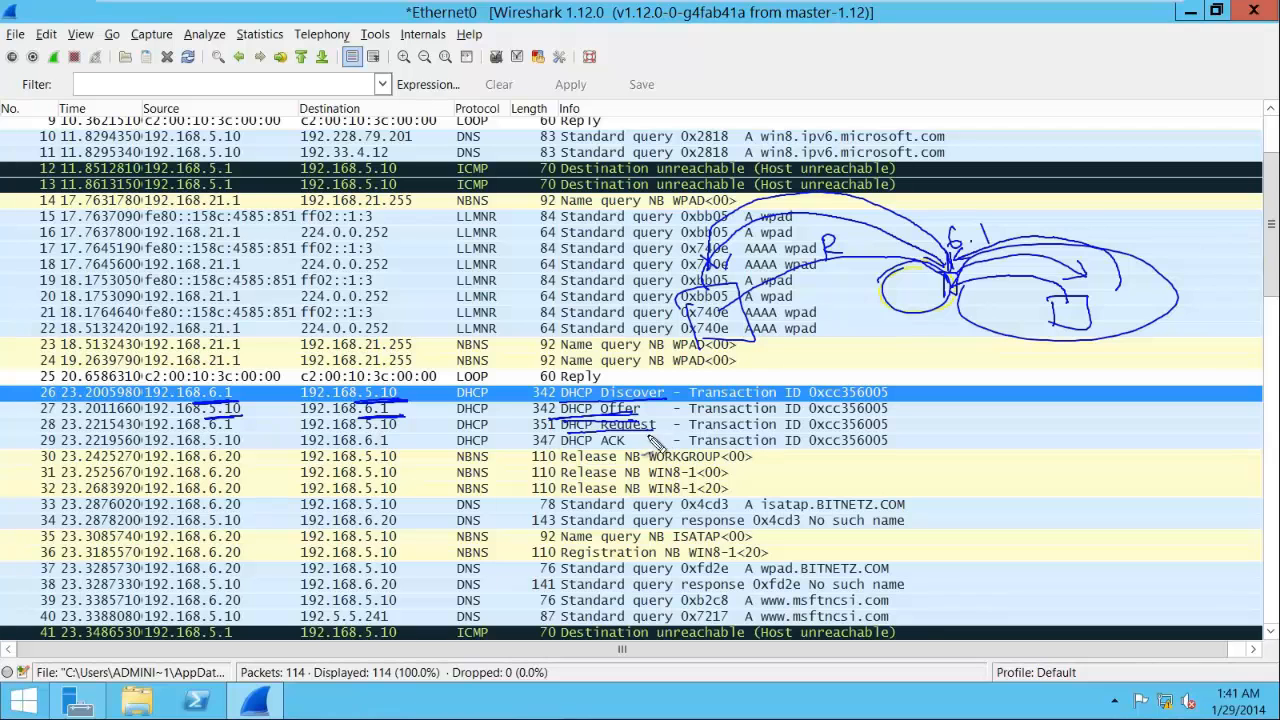
drag(205, 433, 241, 432)
drag(358, 431, 405, 429)
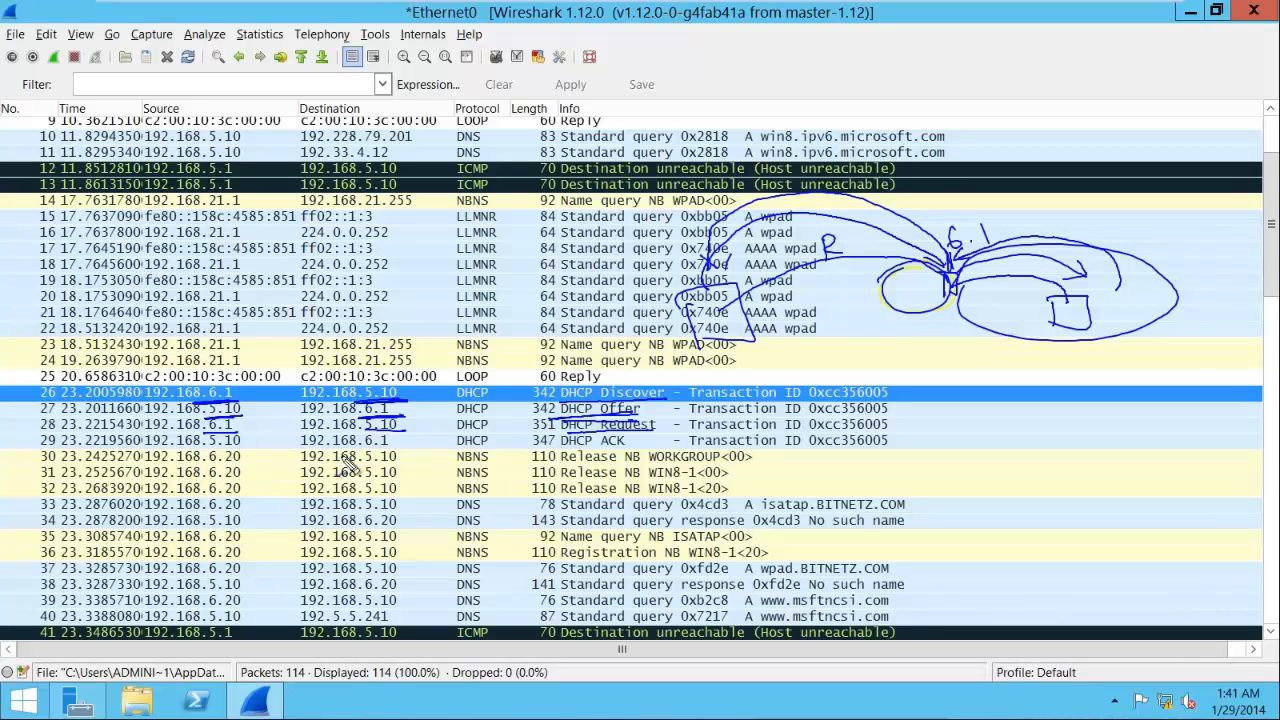
drag(358, 458, 400, 457)
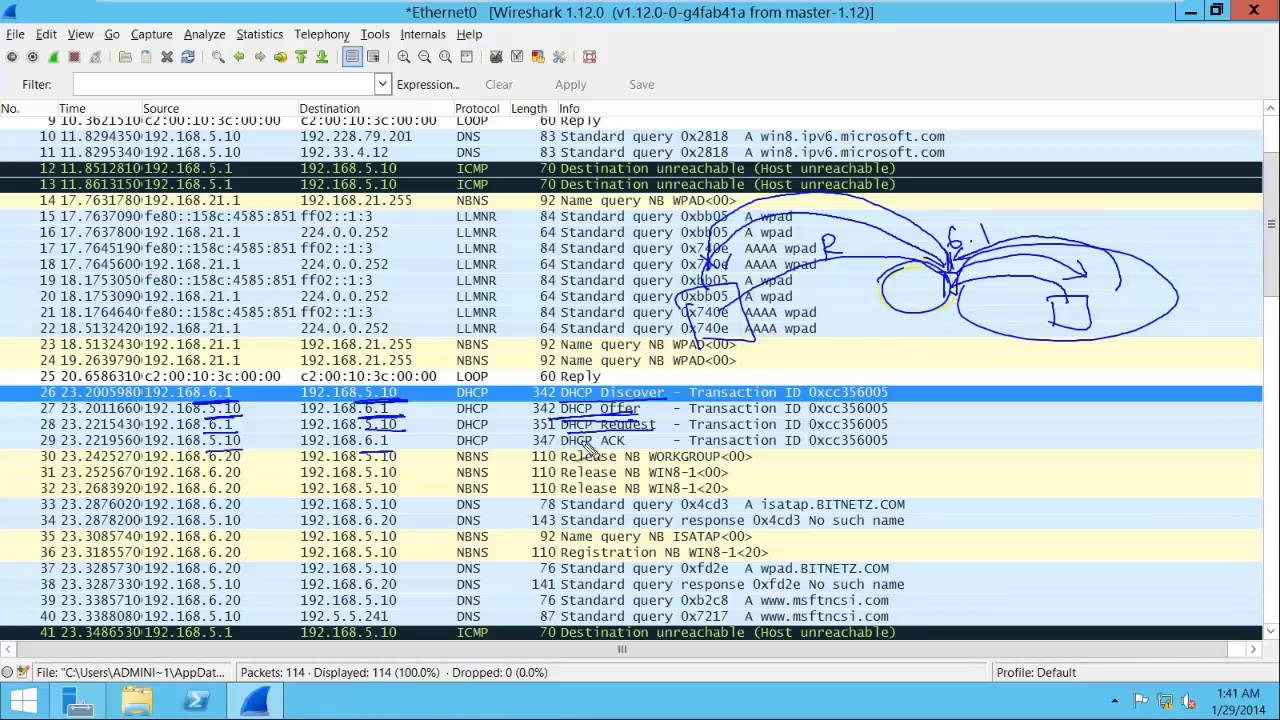
drag(563, 449, 624, 449)
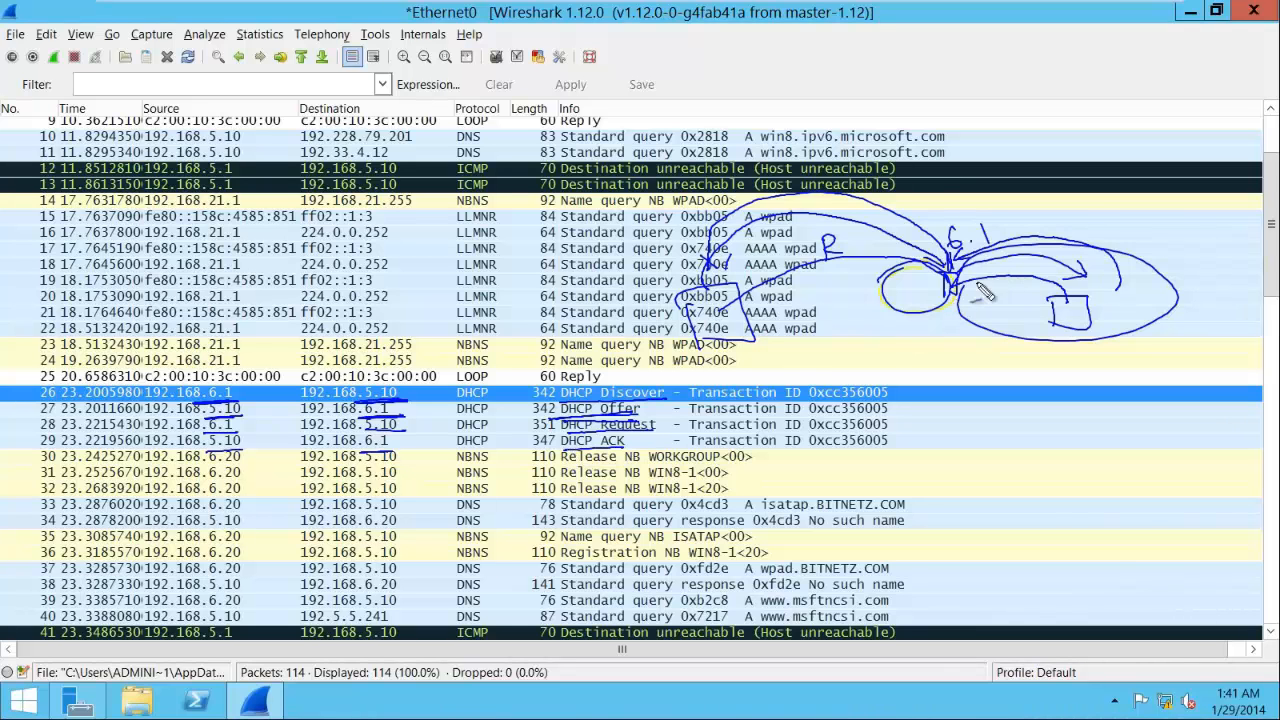
mouse_move(1158, 308)
mouse_down()
mouse_move(1163, 282)
mouse_move(1196, 292)
mouse_move(1168, 212)
mouse_move(1015, 232)
mouse_move(816, 160)
mouse_move(652, 224)
mouse_move(688, 270)
mouse_move(668, 288)
mouse_up()
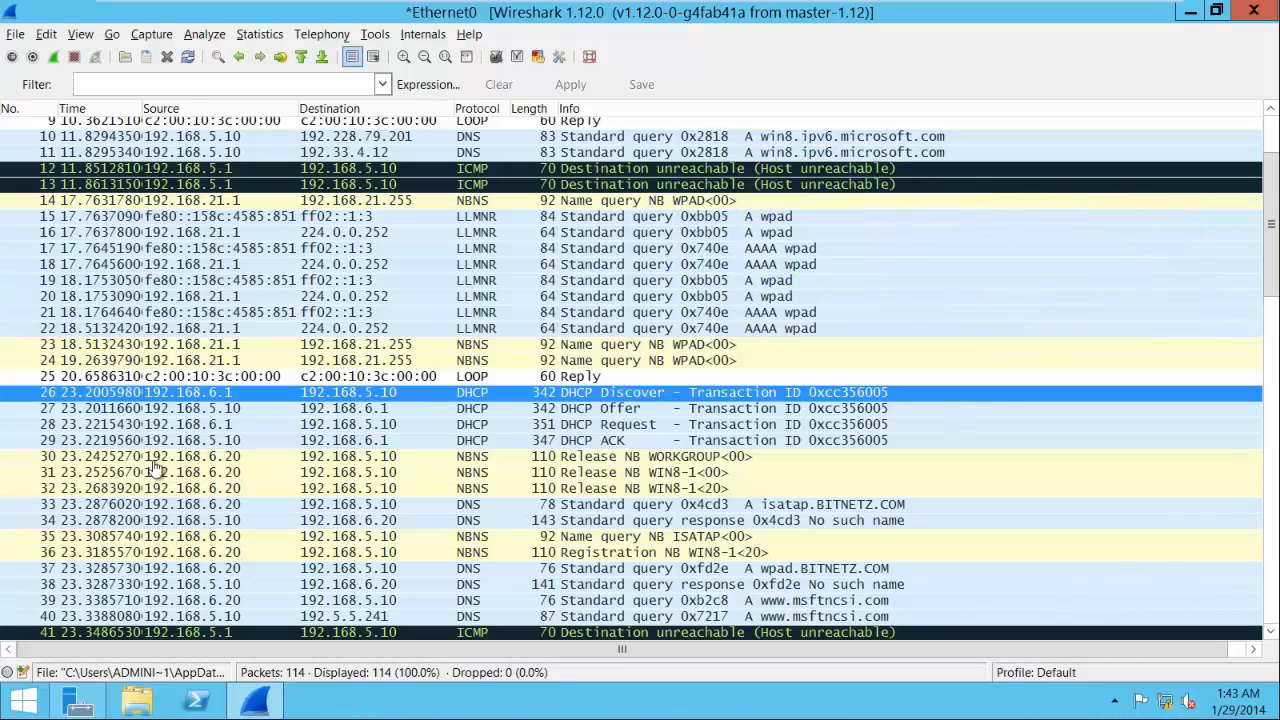
Step: Open the DHCP ACK packet in its own maximized window and examine the relay agent and client IP addresses under Bootstrap Protocol
click(147, 430)
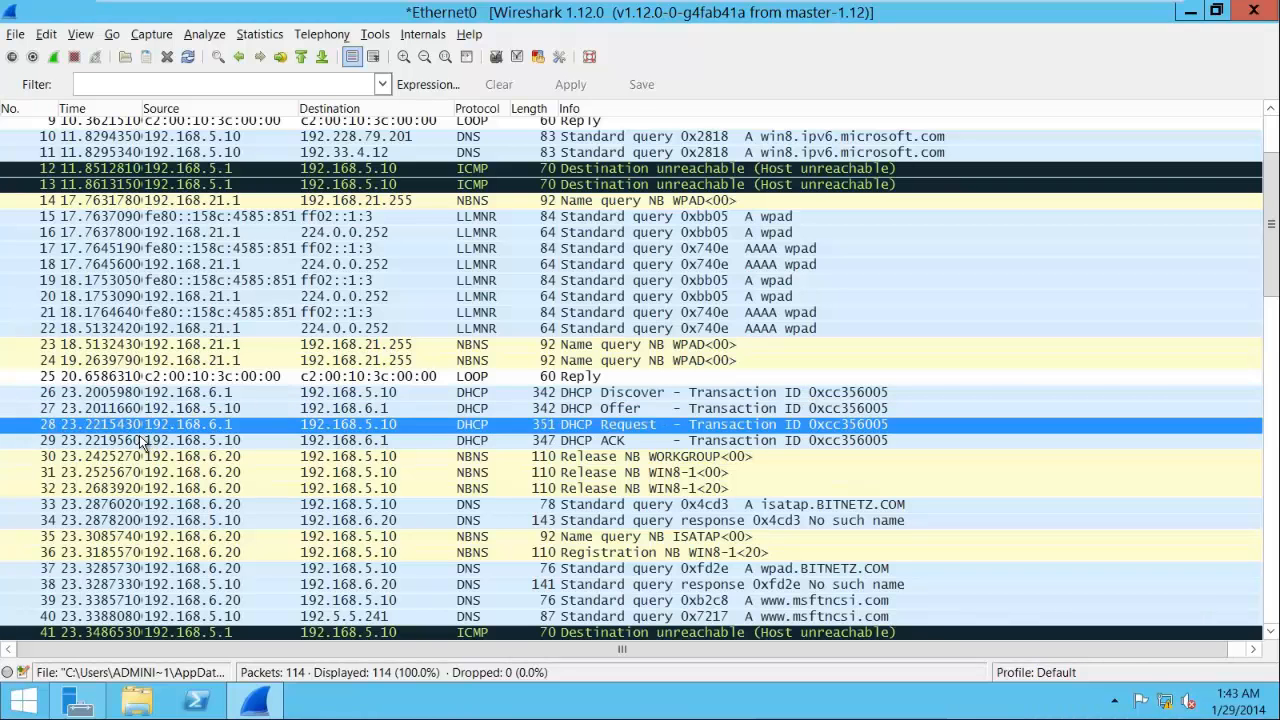
double_click(141, 443)
double_click(571, 37)
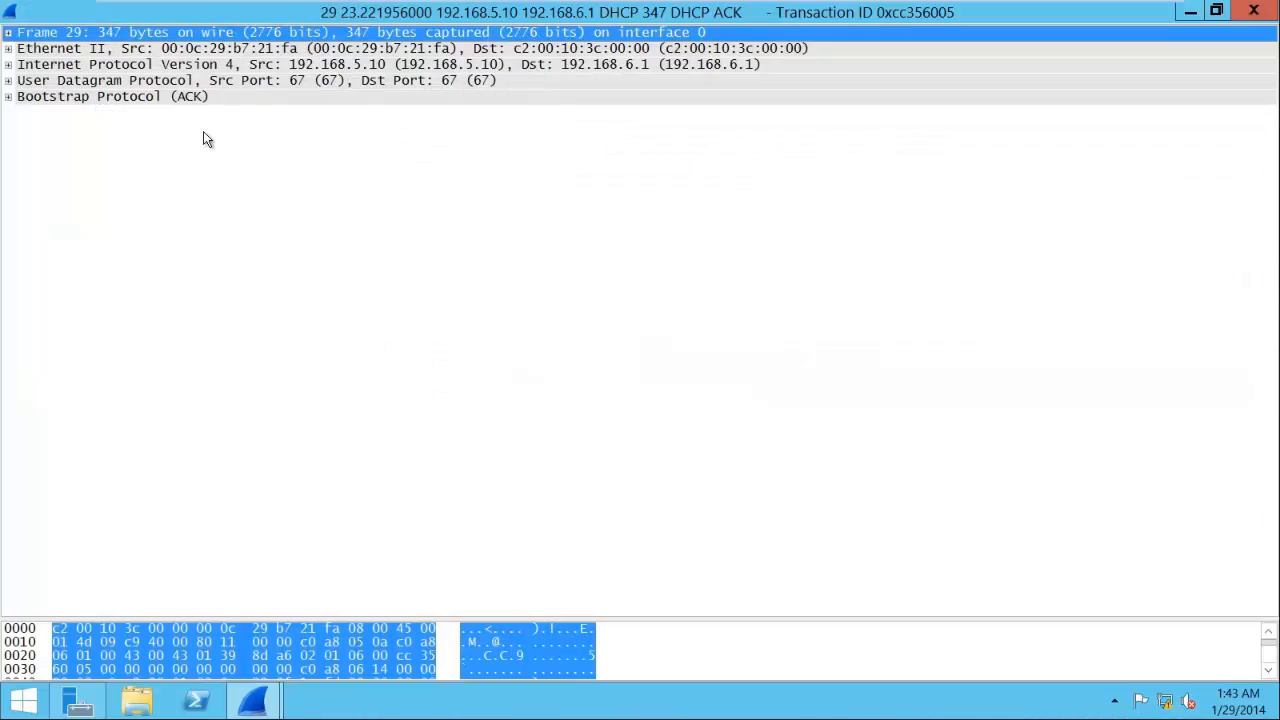
click(8, 98)
click(296, 276)
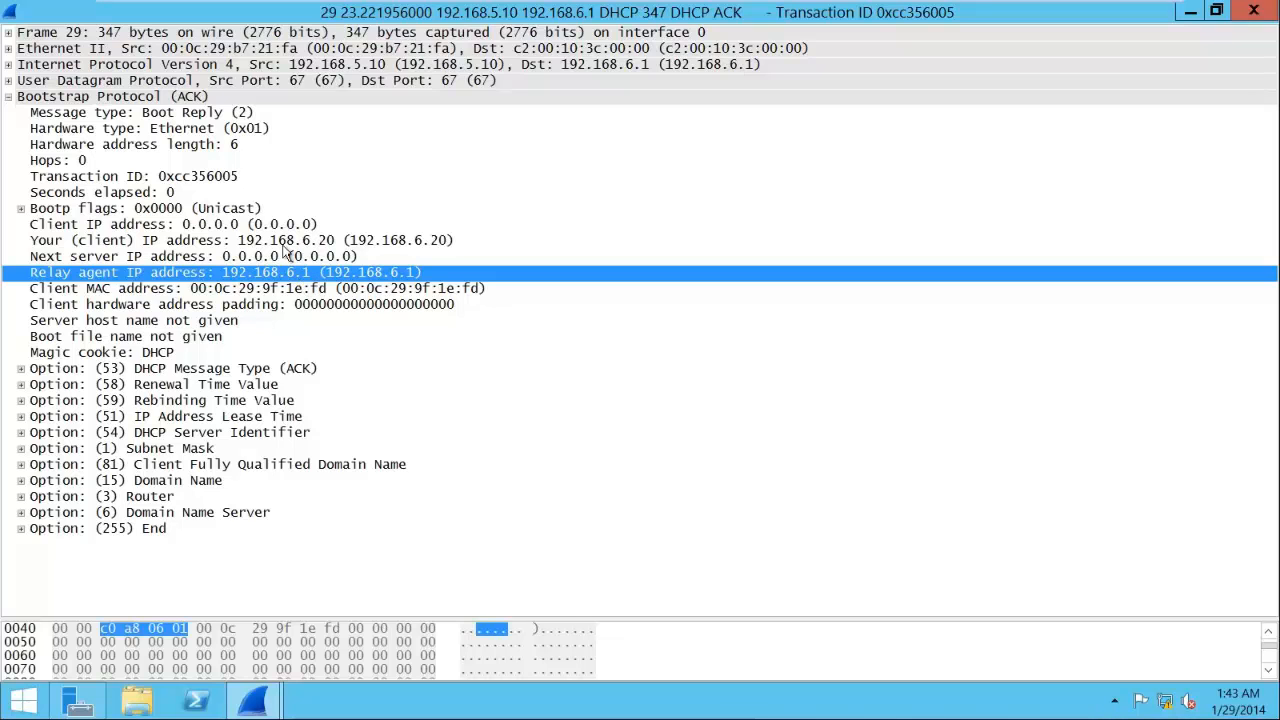
click(284, 245)
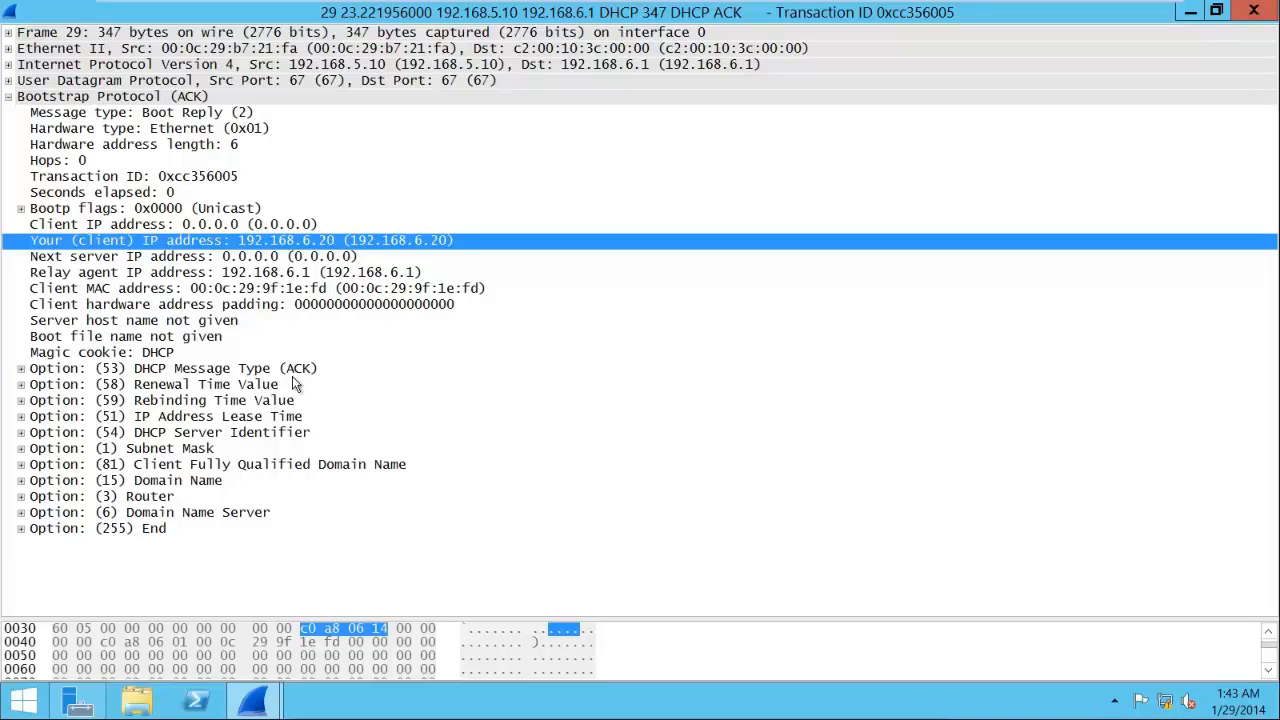
Step: Expand the ACK's Subnet Mask, Domain Name, Router and Domain Name Server options to examine the settings handed to the client
click(21, 449)
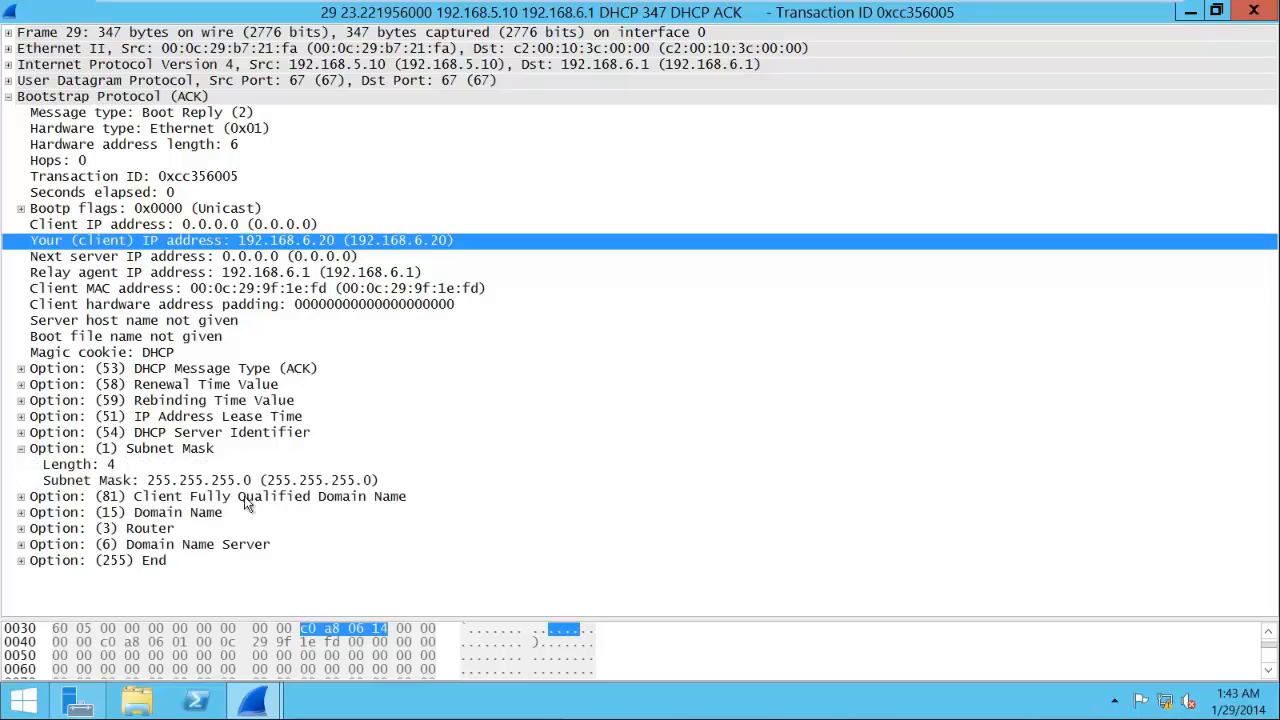
click(21, 512)
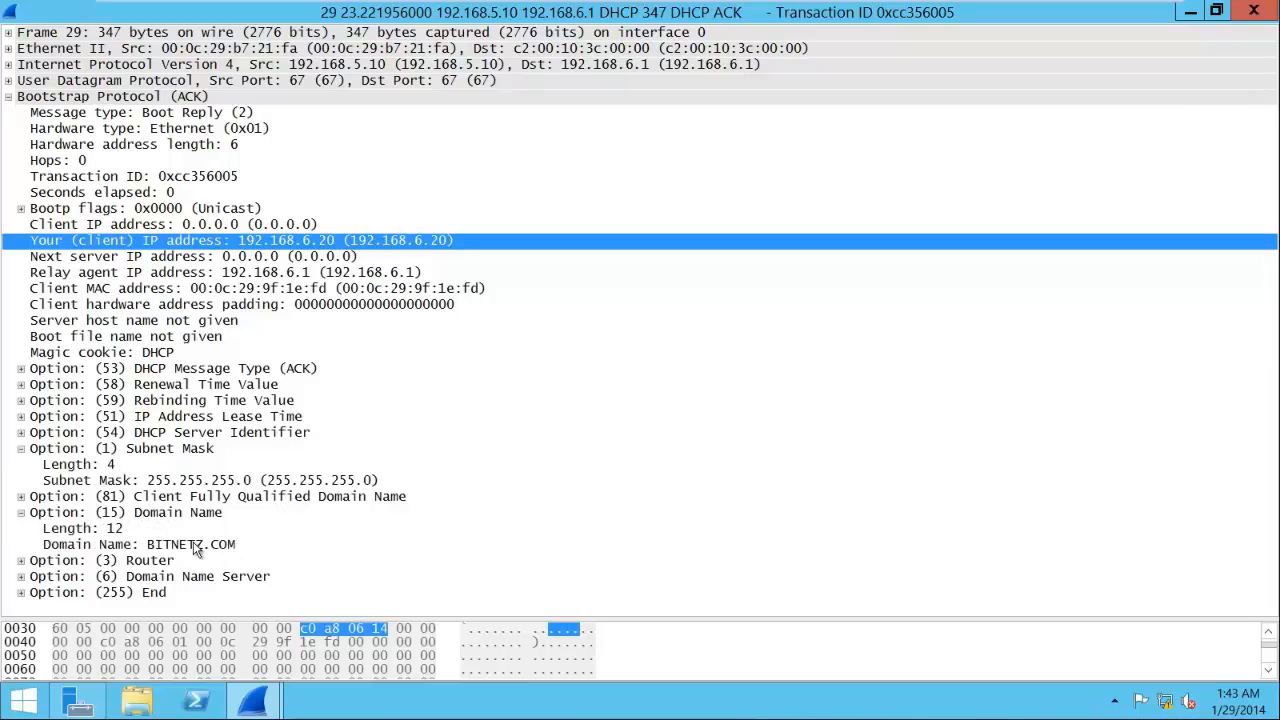
click(21, 561)
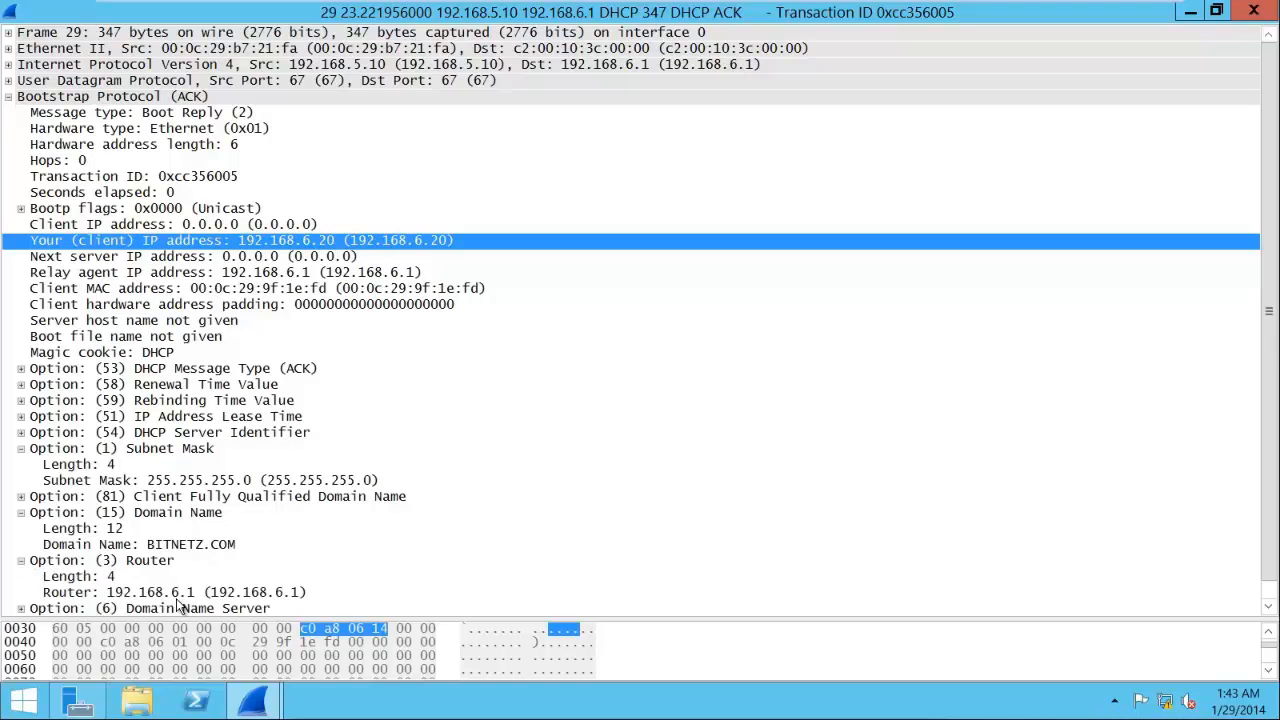
scroll(411, 458, down, 1)
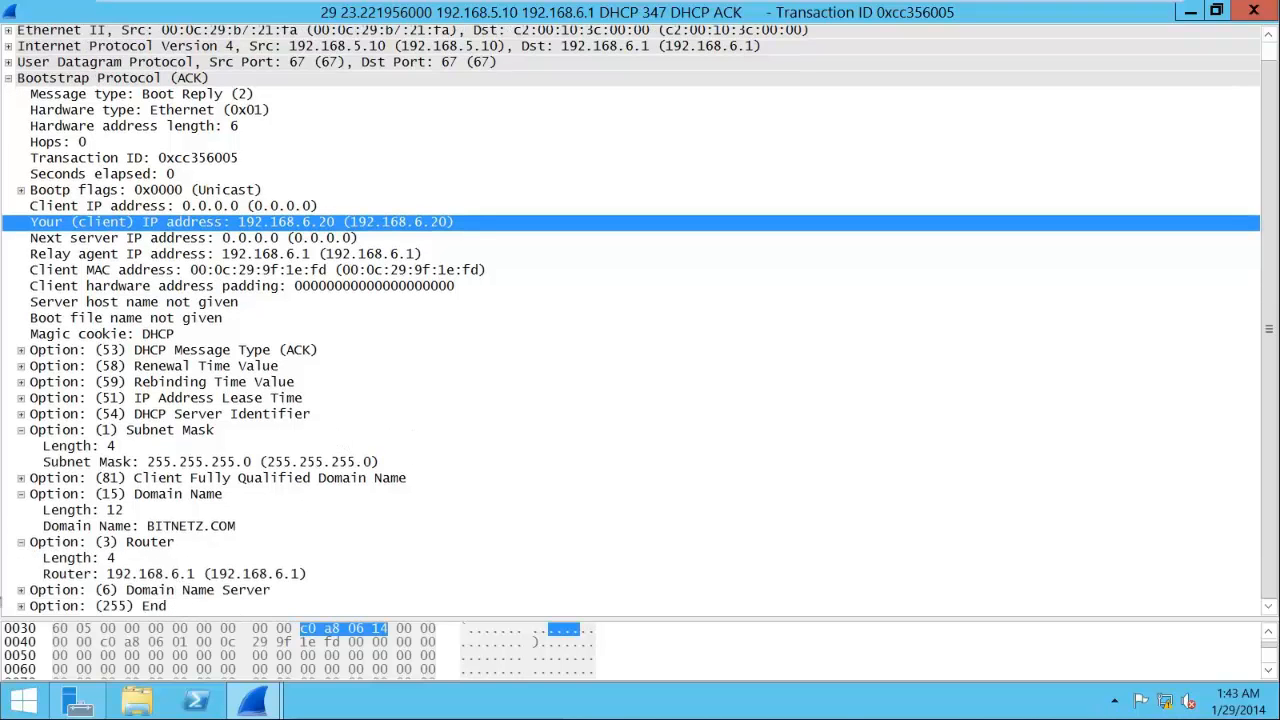
click(21, 590)
scroll(291, 601, down, 1)
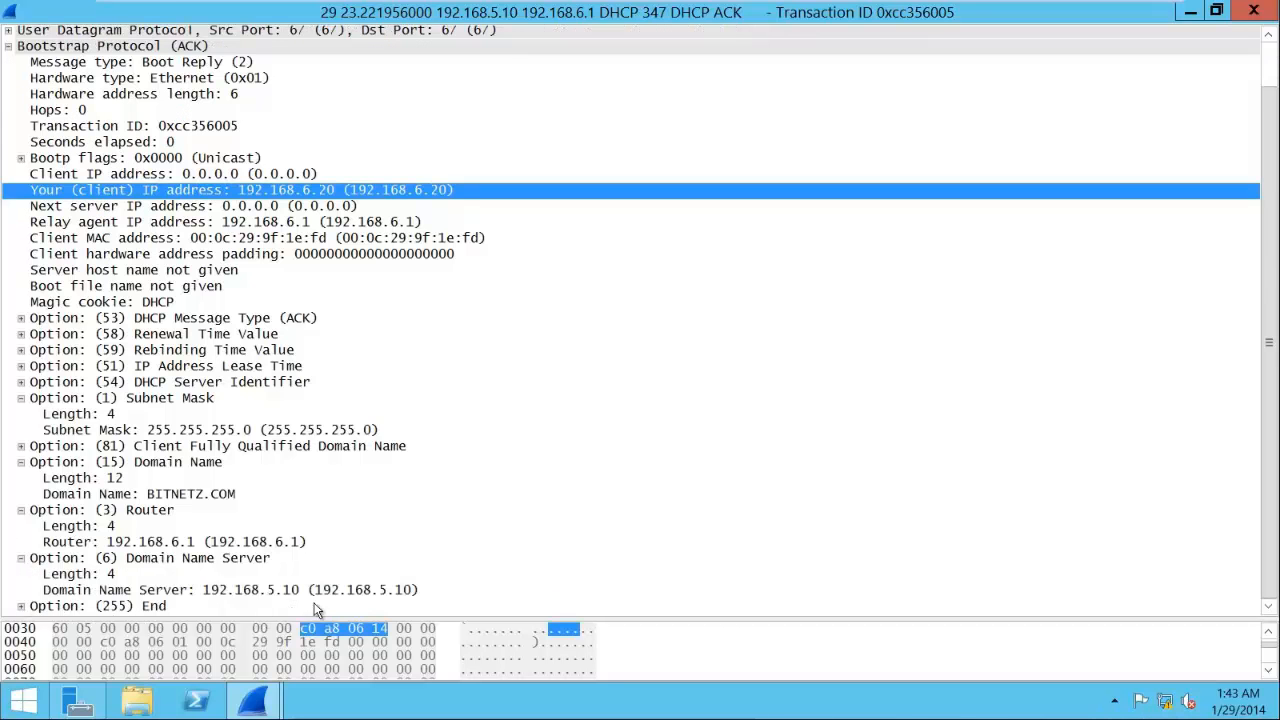
Step: Close the ACK packet's details and quit Wireshark without saving the captured packets
click(1256, 11)
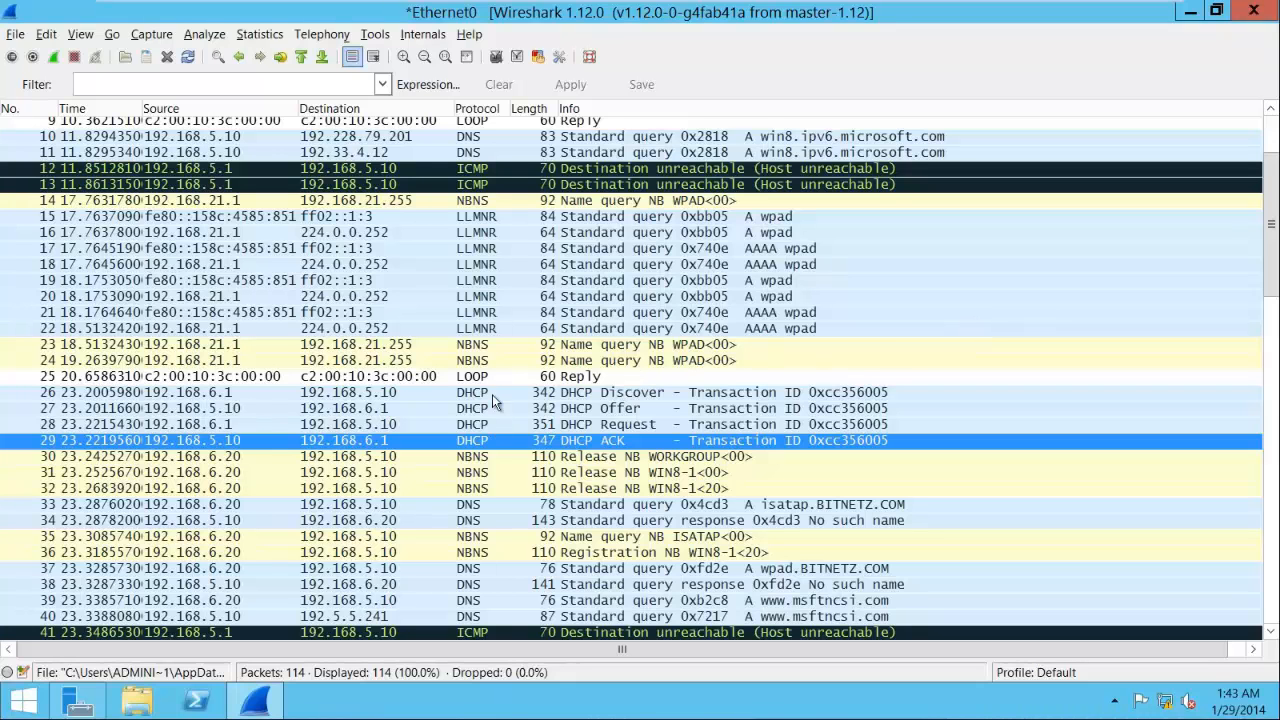
click(215, 394)
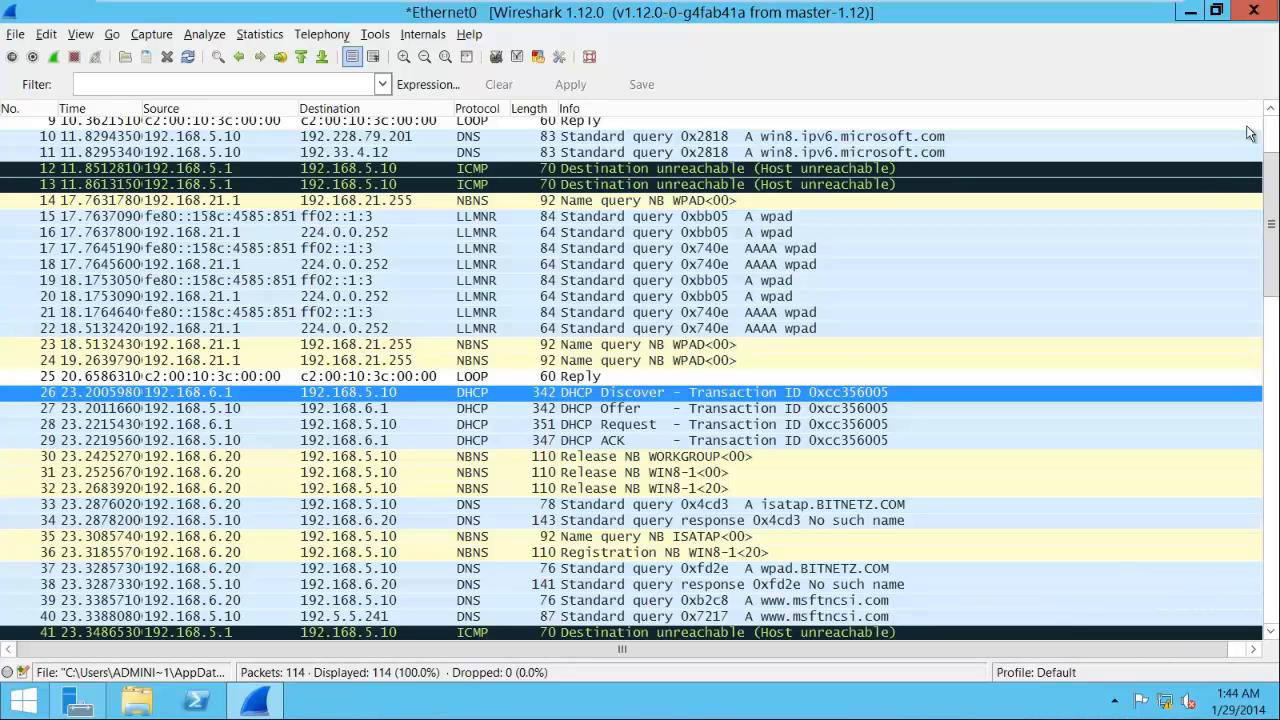
click(1256, 10)
click(826, 412)
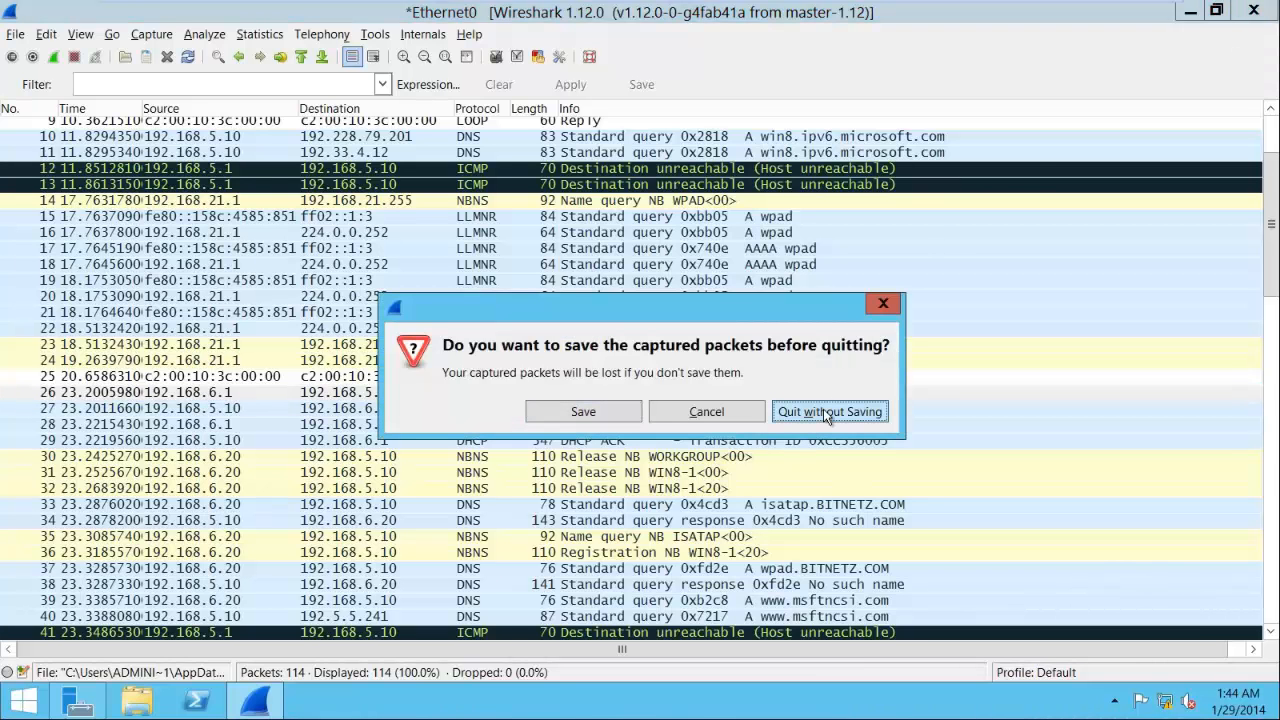